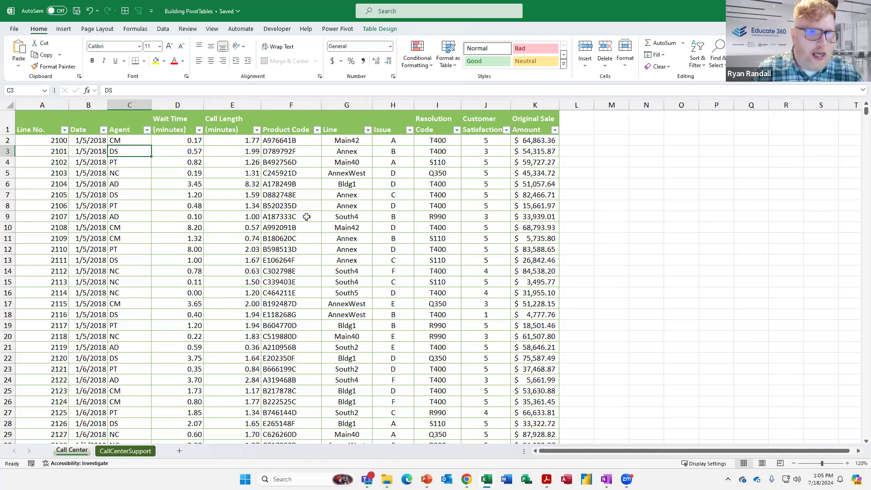
# Step: Select a cell inside the call-records data table on the Call Center sheet
pyautogui.click(244, 216)
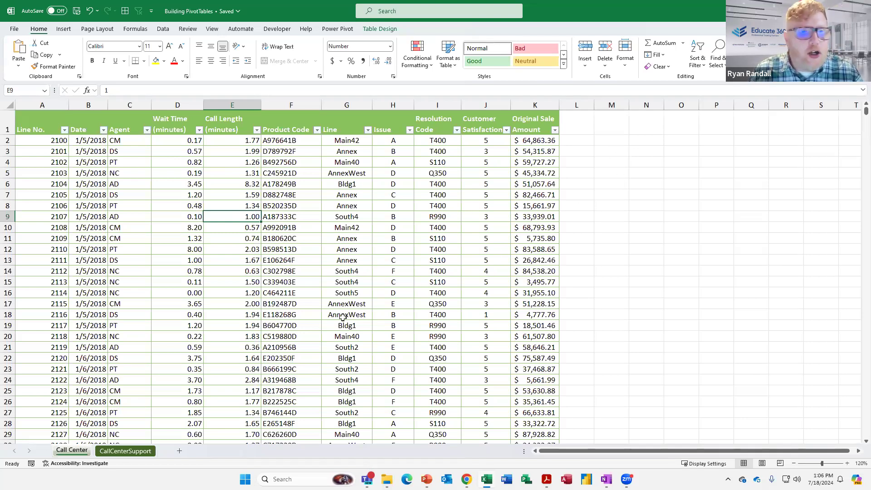
pyautogui.moveTo(50, 128); pyautogui.dragTo(617, 280)
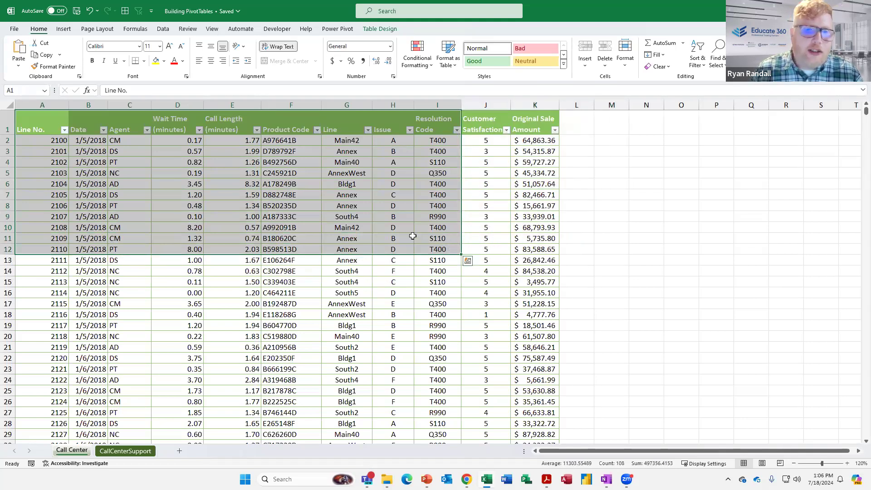
pyautogui.click(393, 236)
pyautogui.click(394, 227)
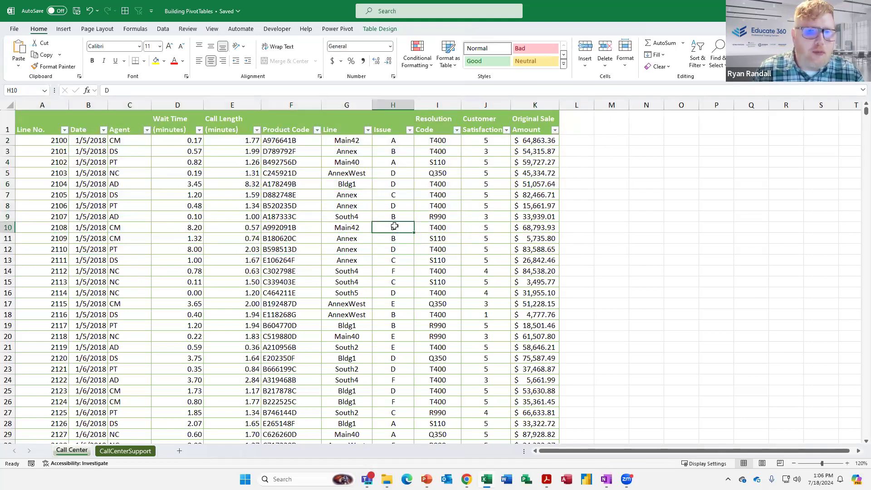
# Step: Confirm on Table Design that the table is named Call_Center, then return to Insert
pyautogui.click(63, 30)
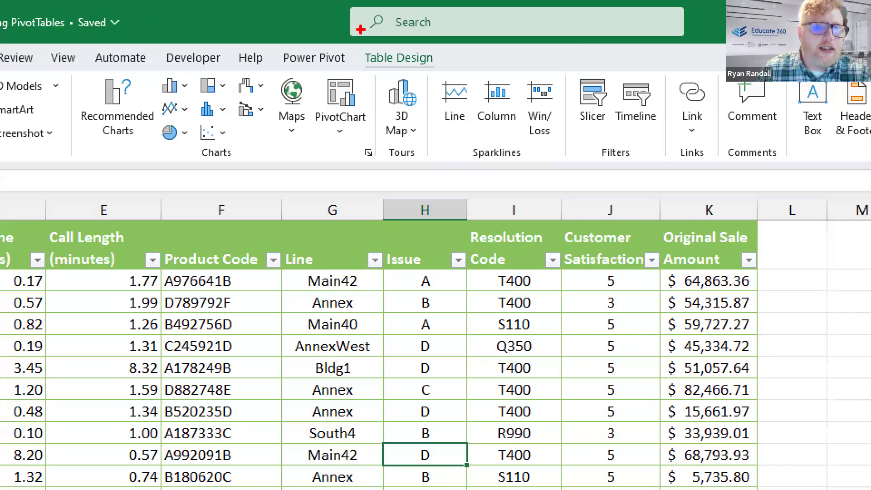
pyautogui.moveTo(354, 36)
pyautogui.mouseDown()
pyautogui.moveTo(403, 75)
pyautogui.moveTo(451, 74)
pyautogui.mouseUp()
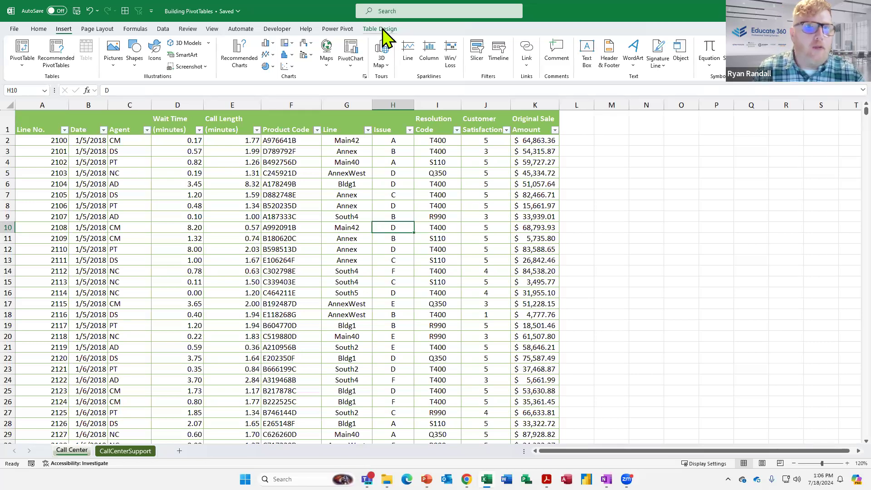
pyautogui.click(381, 30)
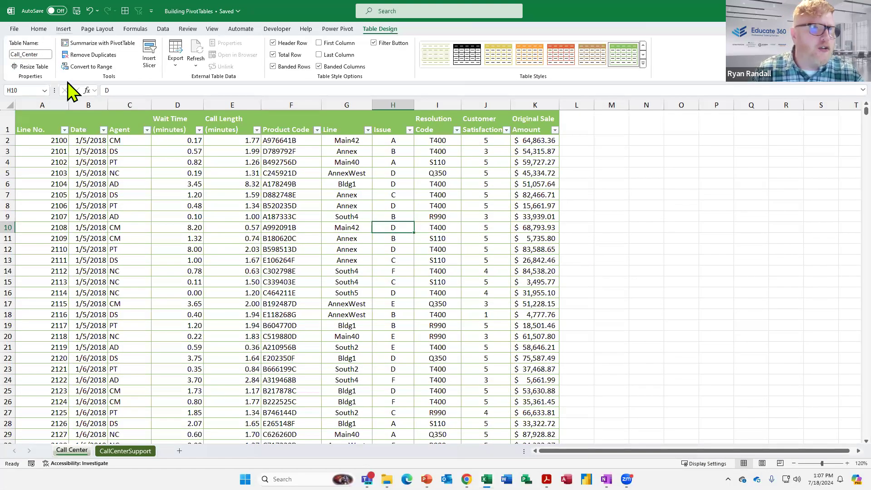
pyautogui.click(170, 173)
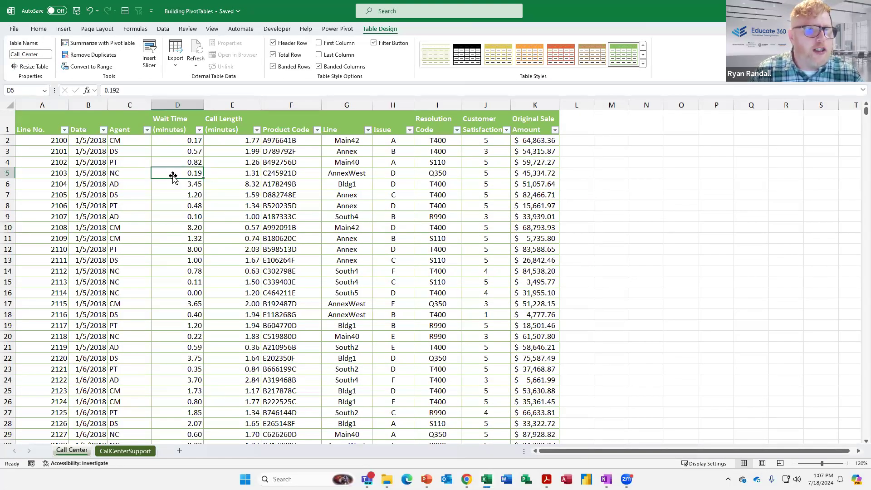
pyautogui.click(64, 29)
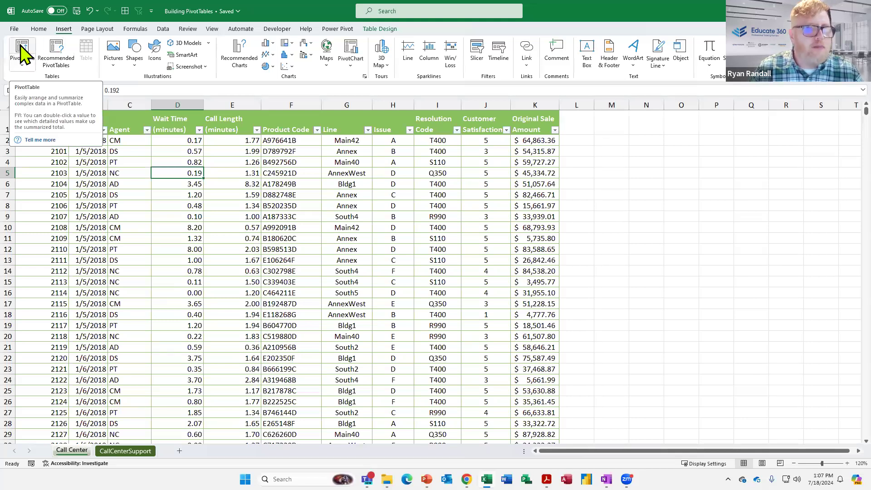
# Step: Insert PivotTable1 from the Call_Center table onto a new worksheet, Sheet1
pyautogui.click(20, 47)
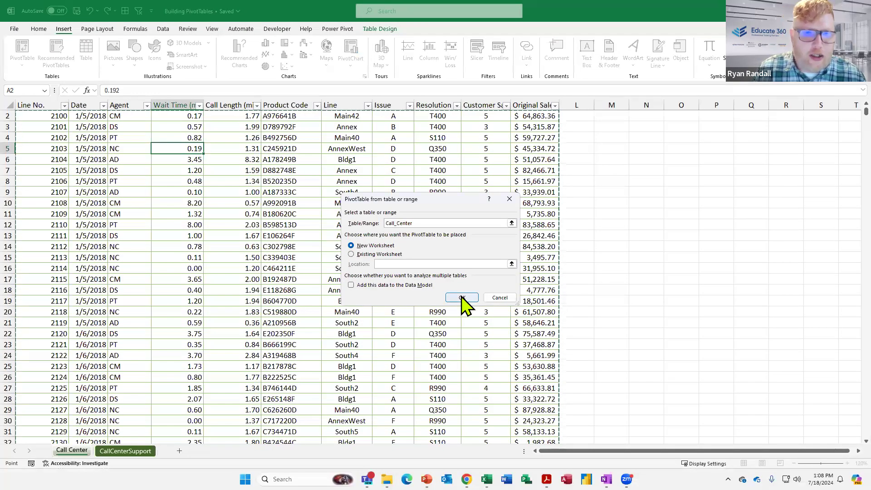
pyautogui.click(462, 297)
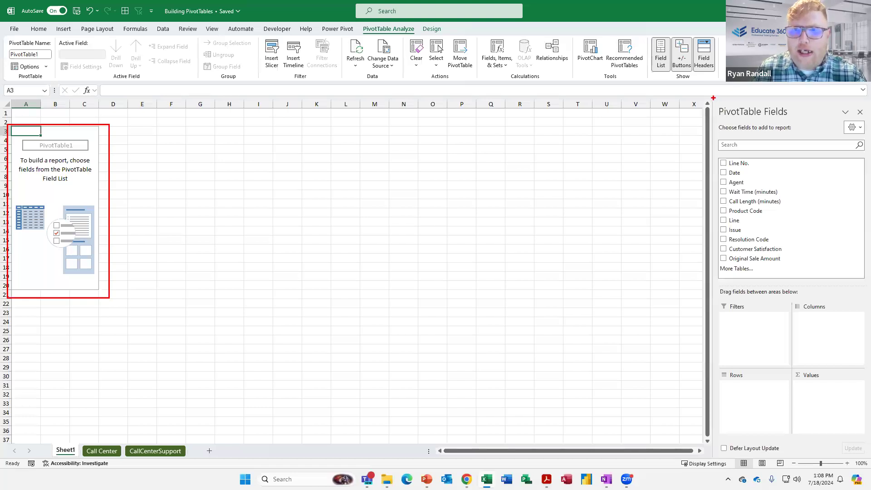
pyautogui.moveTo(707, 94)
pyautogui.mouseDown()
pyautogui.moveTo(868, 119)
pyautogui.moveTo(869, 462)
pyautogui.mouseUp()
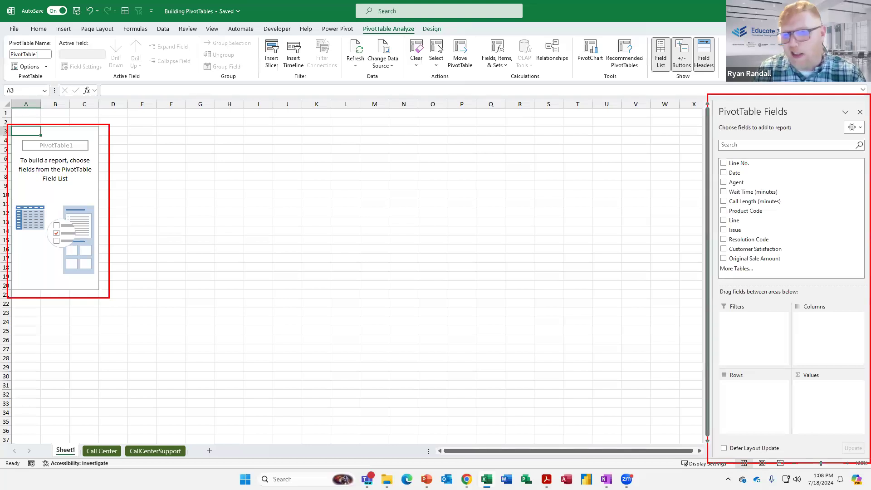
pyautogui.moveTo(869, 462)
pyautogui.mouseDown()
pyautogui.moveTo(787, 359)
pyautogui.moveTo(866, 427)
pyautogui.moveTo(869, 481)
pyautogui.moveTo(862, 463)
pyautogui.mouseUp()
pyautogui.press('Escape')
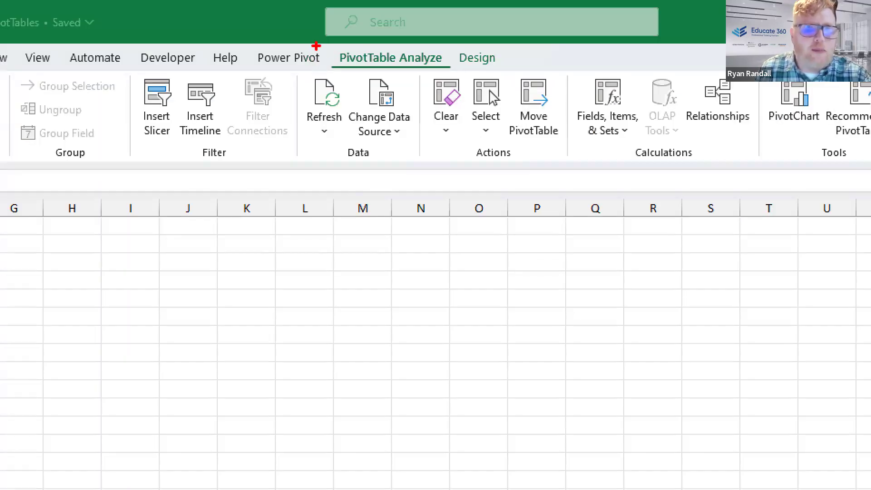
pyautogui.moveTo(314, 40)
pyautogui.mouseDown()
pyautogui.moveTo(476, 72)
pyautogui.moveTo(539, 73)
pyautogui.mouseUp()
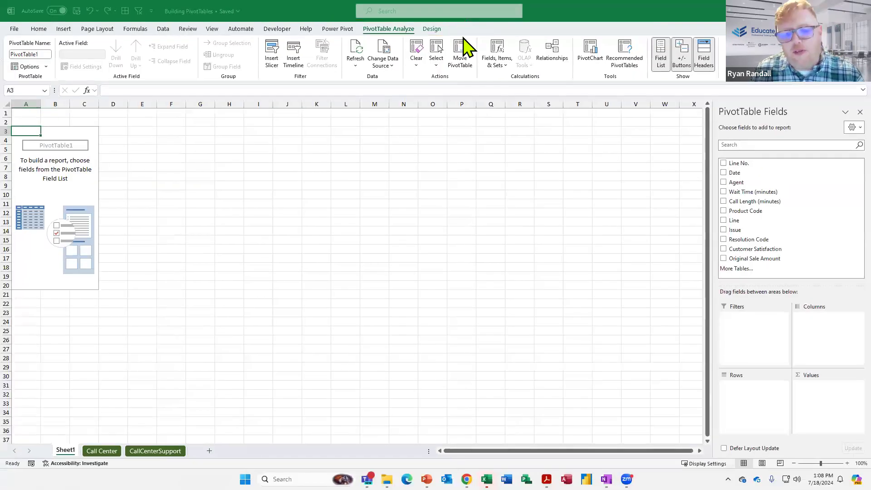
pyautogui.click(168, 170)
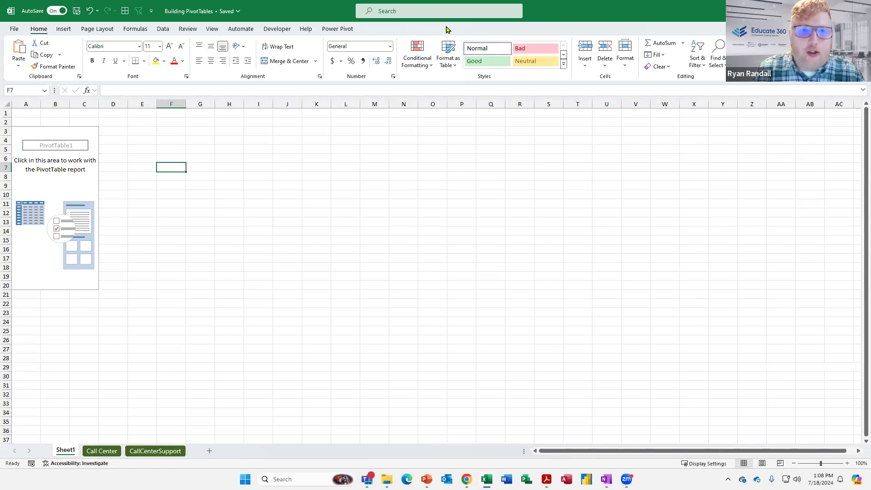
pyautogui.click(20, 132)
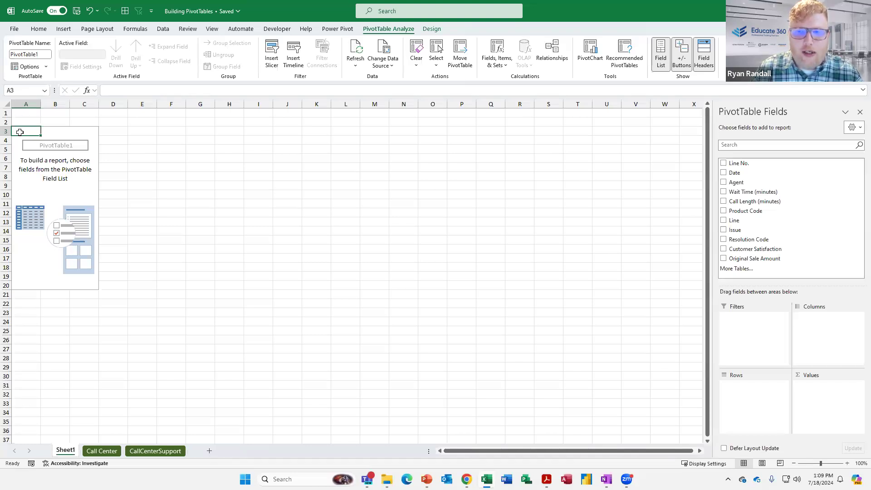
pyautogui.rightClick(20, 131)
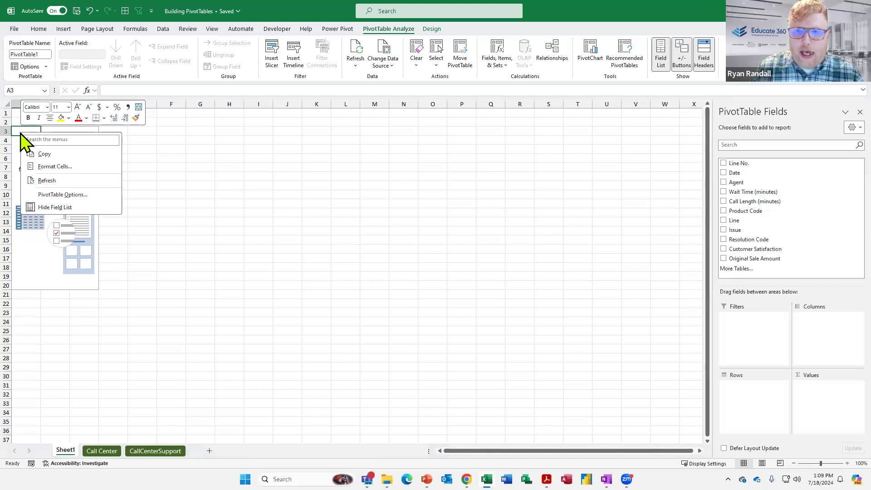
pyautogui.click(234, 186)
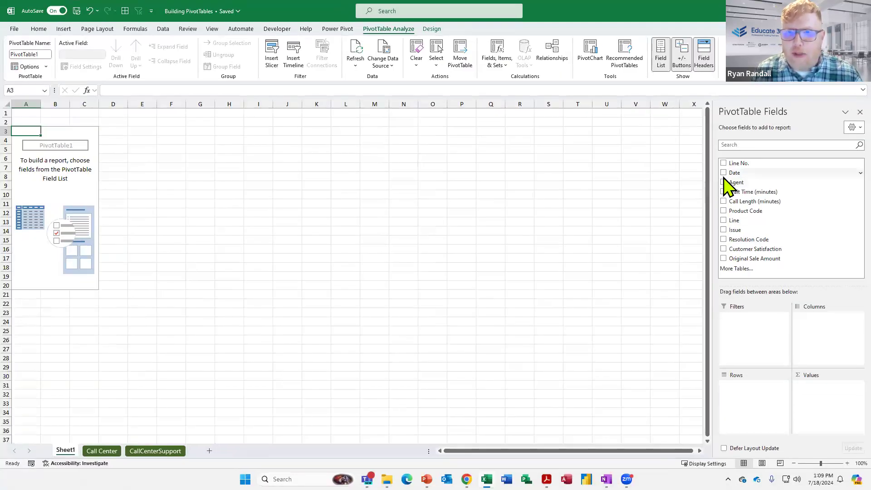
# Step: Put Agent in Rows and Customer Satisfaction in Values, totalling 9268
pyautogui.moveTo(740, 182); pyautogui.dragTo(758, 408)
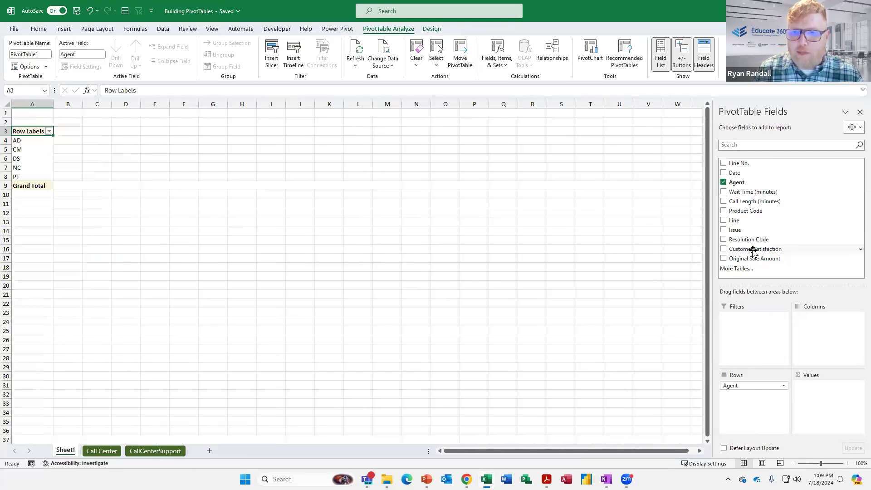
pyautogui.moveTo(752, 251); pyautogui.dragTo(829, 394)
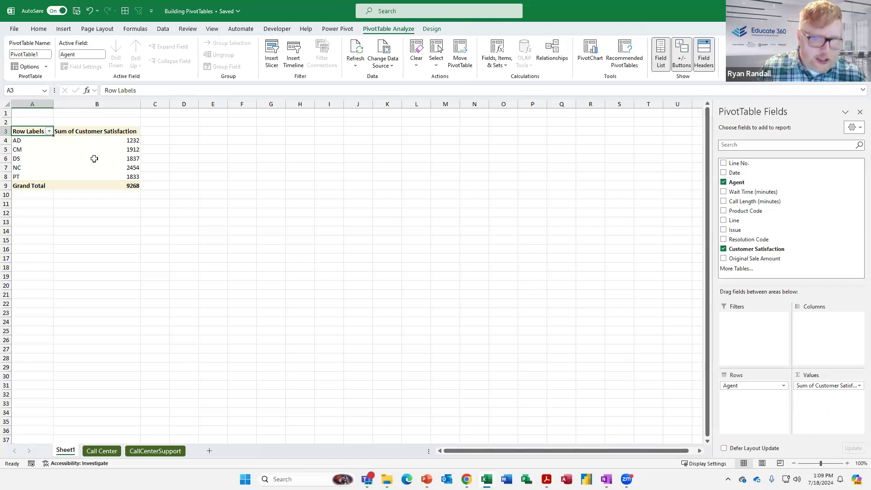
pyautogui.click(97, 448)
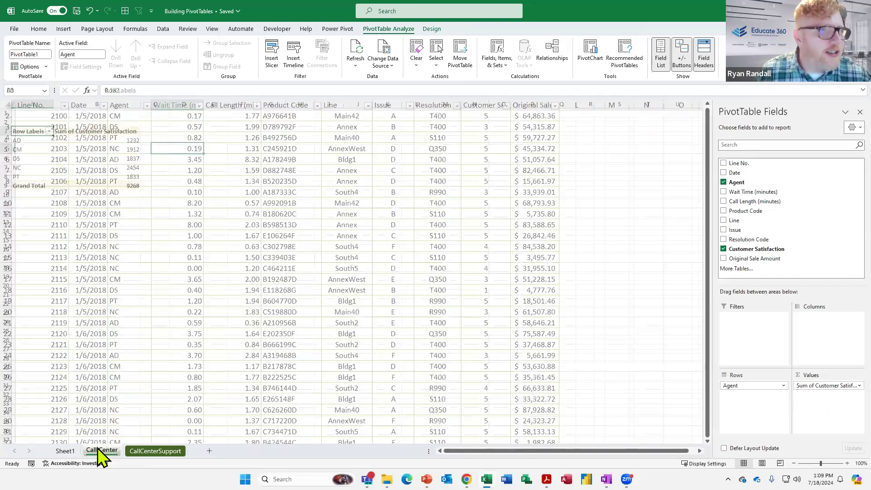
pyautogui.scroll(1, 111, 313)
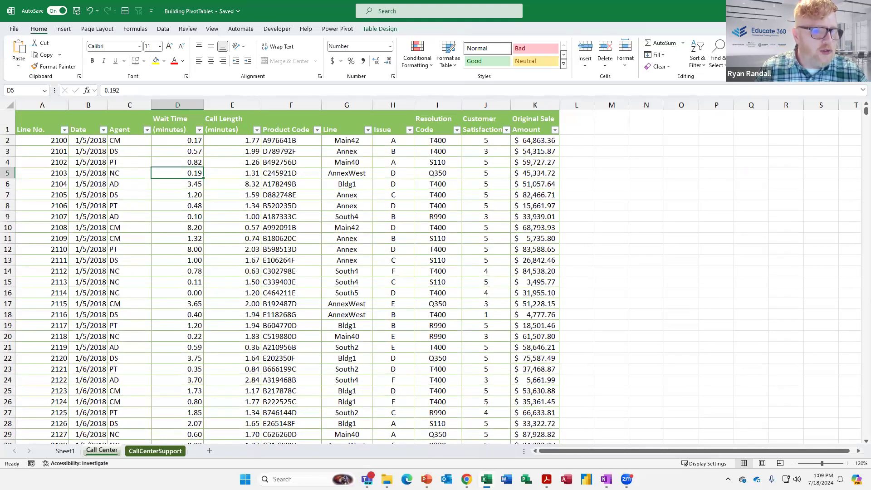
pyautogui.click(65, 450)
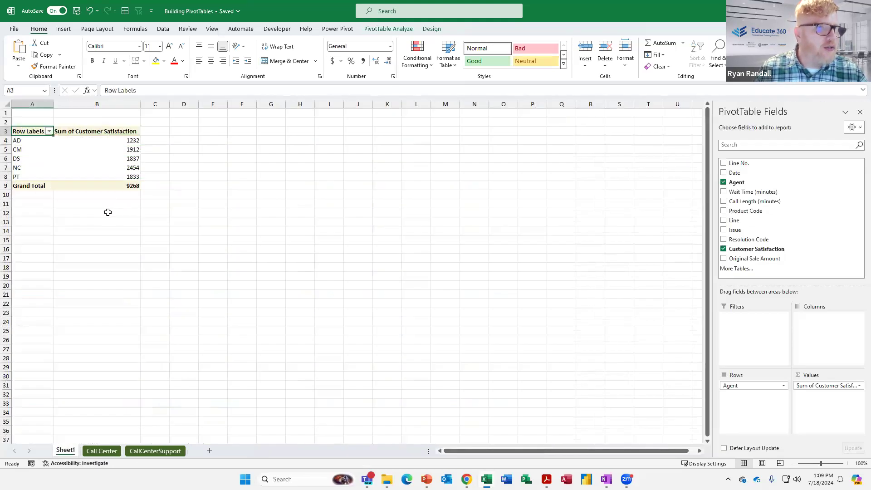
pyautogui.moveTo(91, 176)
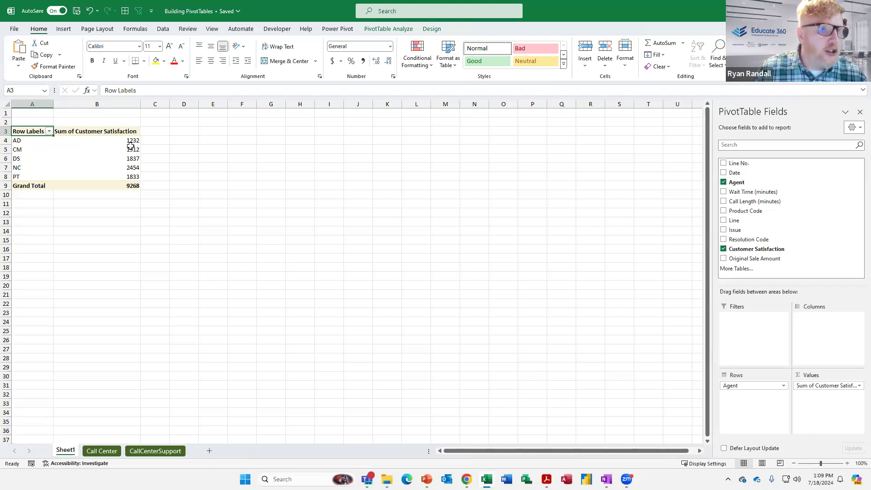
pyautogui.moveTo(130, 146)
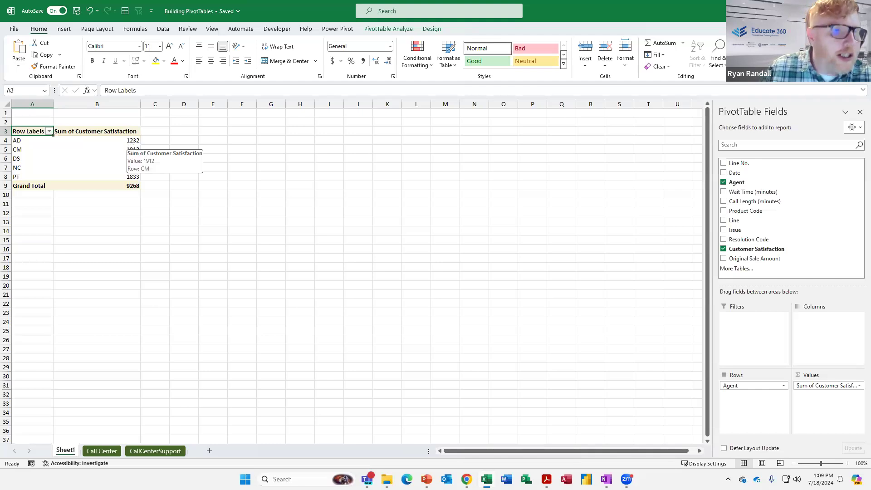
pyautogui.moveTo(114, 106)
pyautogui.mouseDown()
pyautogui.moveTo(124, 159)
pyautogui.moveTo(165, 251)
pyautogui.mouseUp()
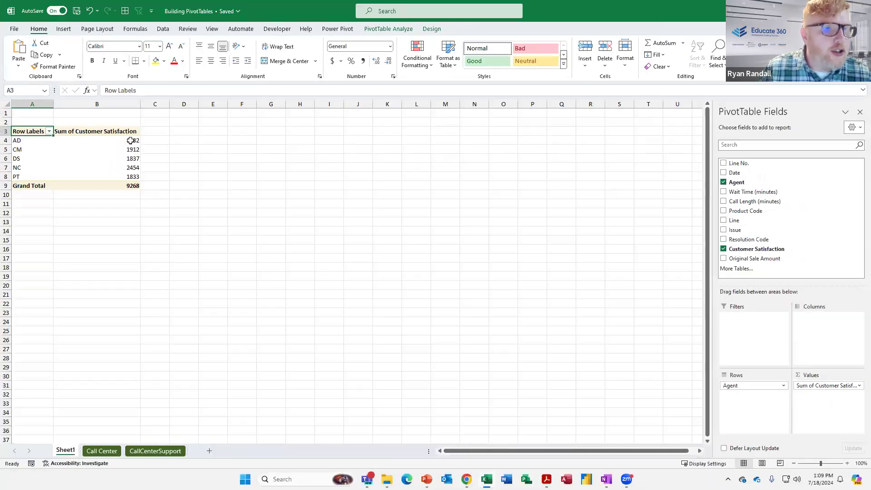
# Step: Summarize Customer Satisfaction by Average per agent, giving a grand total of 4.636318159
pyautogui.rightClick(132, 140)
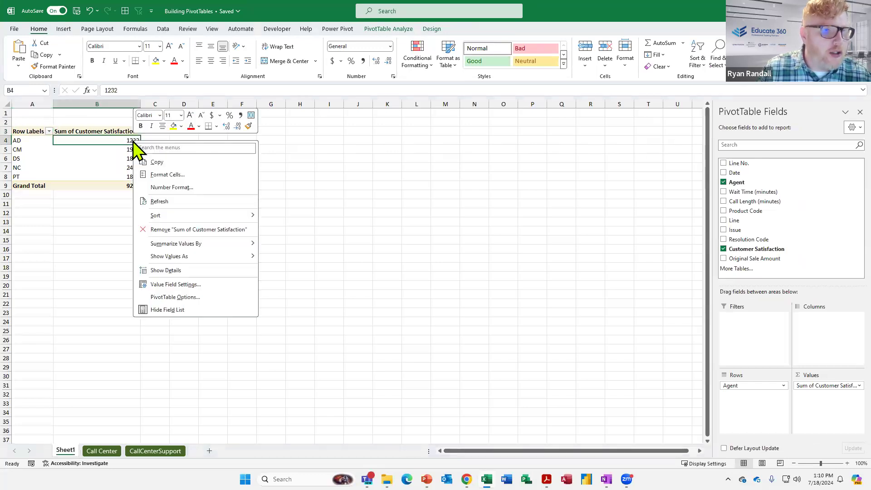
pyautogui.moveTo(161, 243)
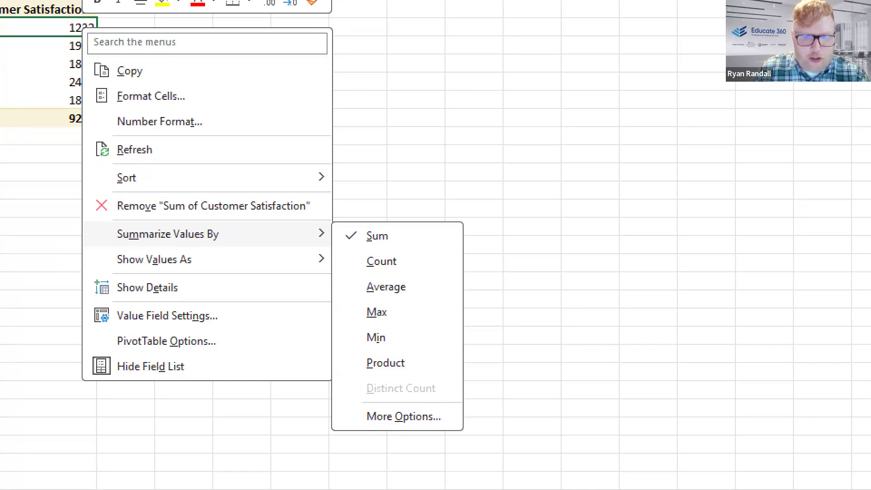
pyautogui.press('Escape')
pyautogui.rightClick(66, 23)
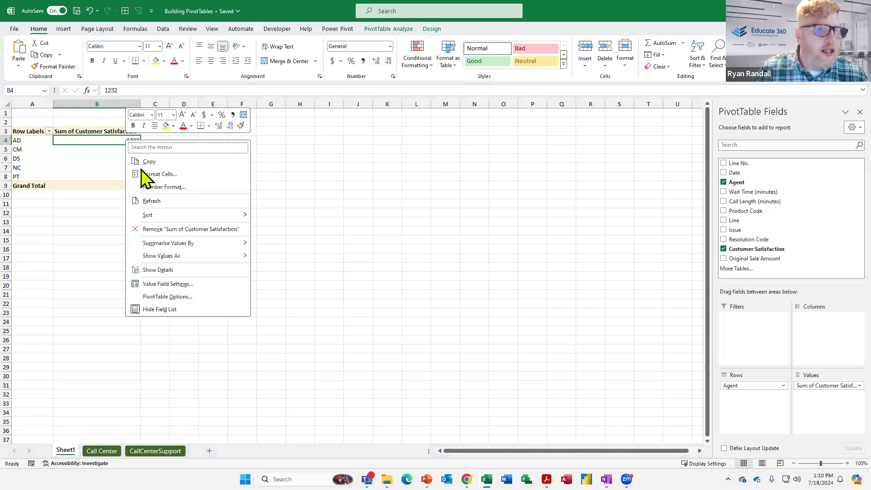
pyautogui.moveTo(190, 242)
pyautogui.click(270, 270)
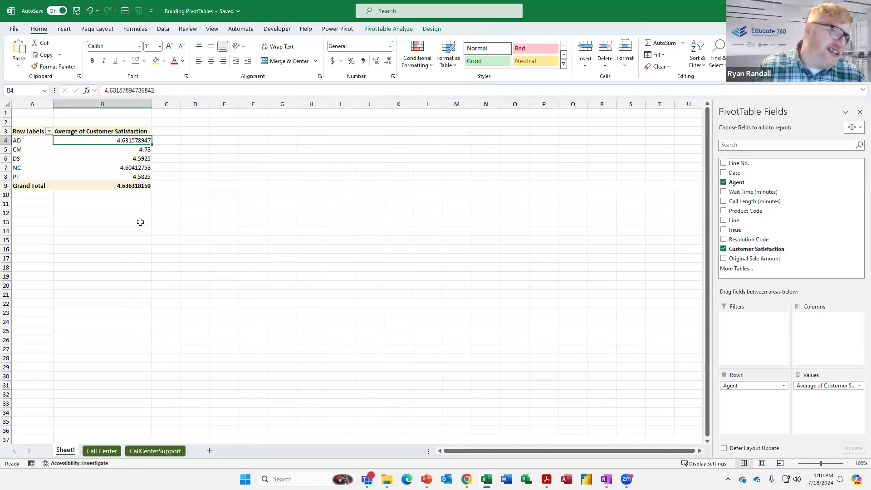
pyautogui.moveTo(116, 178)
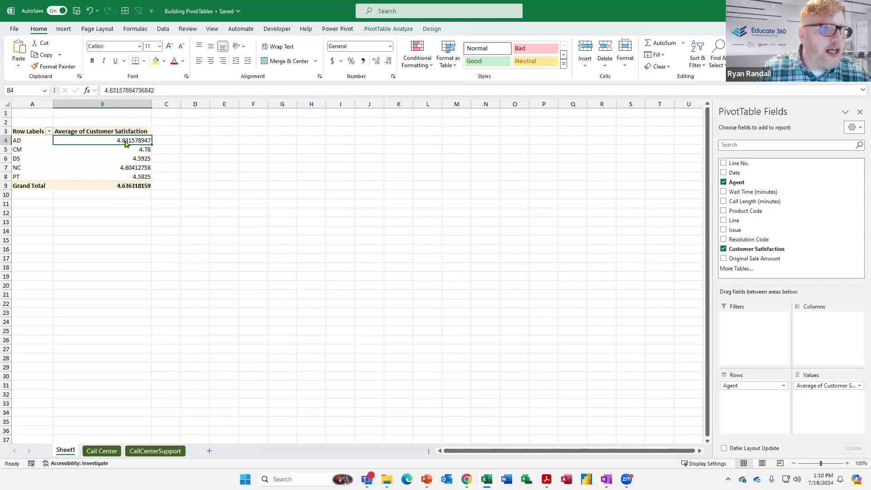
# Step: Format the average satisfaction values as Number with 2 decimal places
pyautogui.rightClick(126, 142)
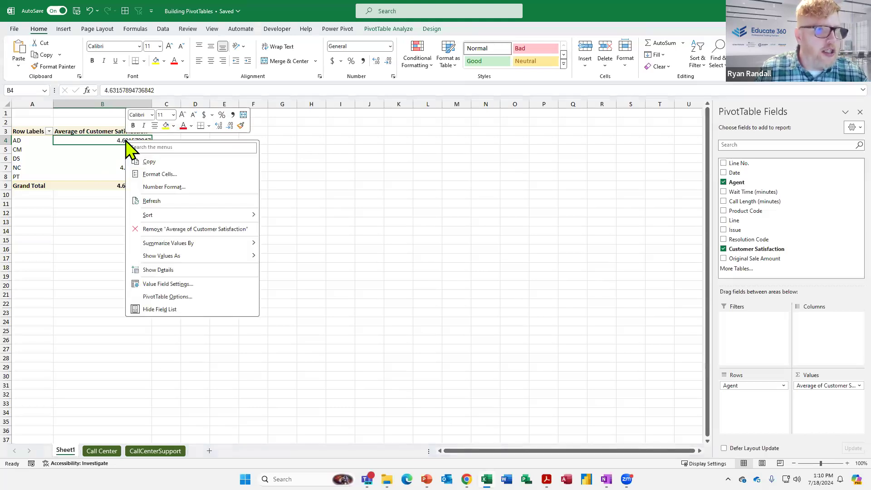
pyautogui.click(163, 186)
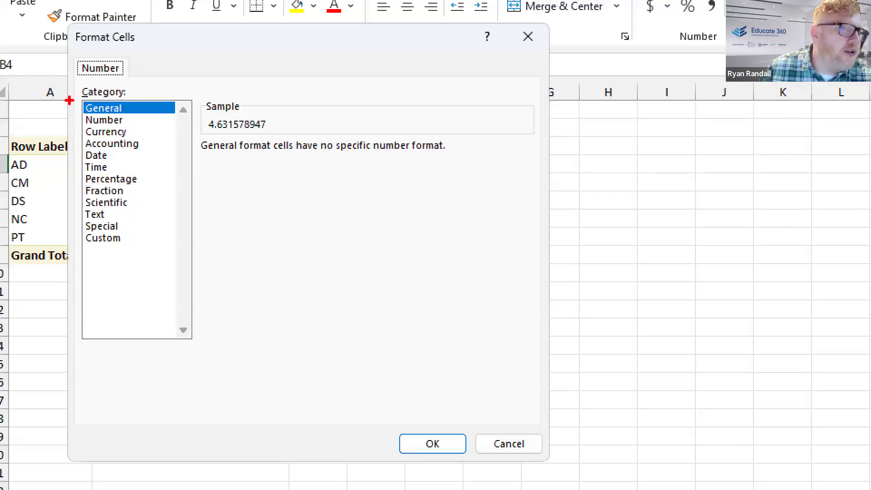
pyautogui.moveTo(42, 108); pyautogui.dragTo(79, 125)
pyautogui.click(109, 120)
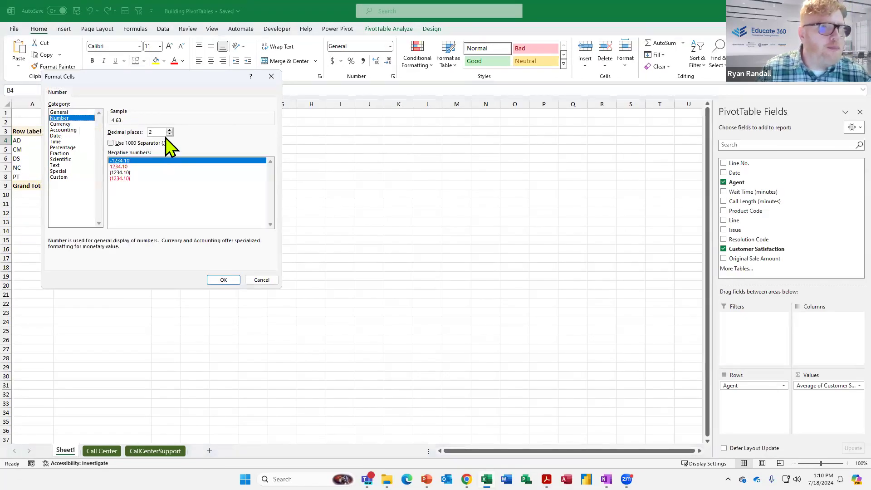
pyautogui.click(223, 278)
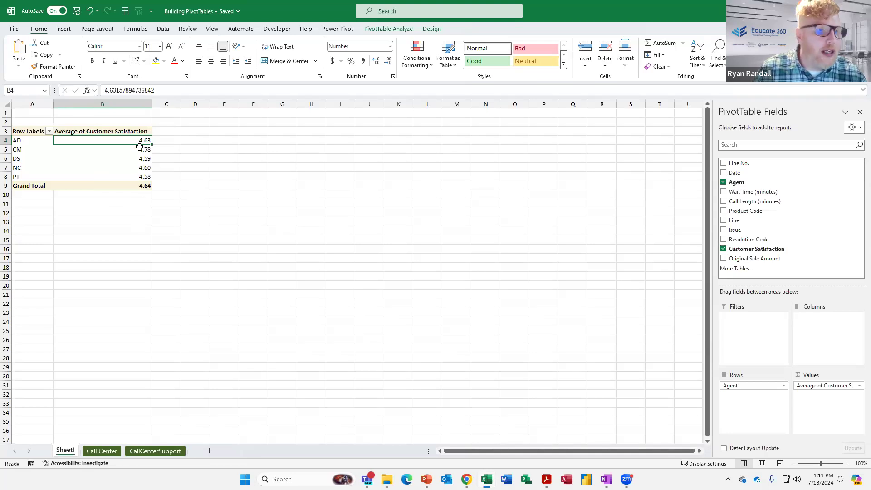
# Step: Select the agent averages in B4:B9 and bring up Conditional Formatting's Highlight Cells Rules
pyautogui.moveTo(141, 138); pyautogui.dragTo(141, 186)
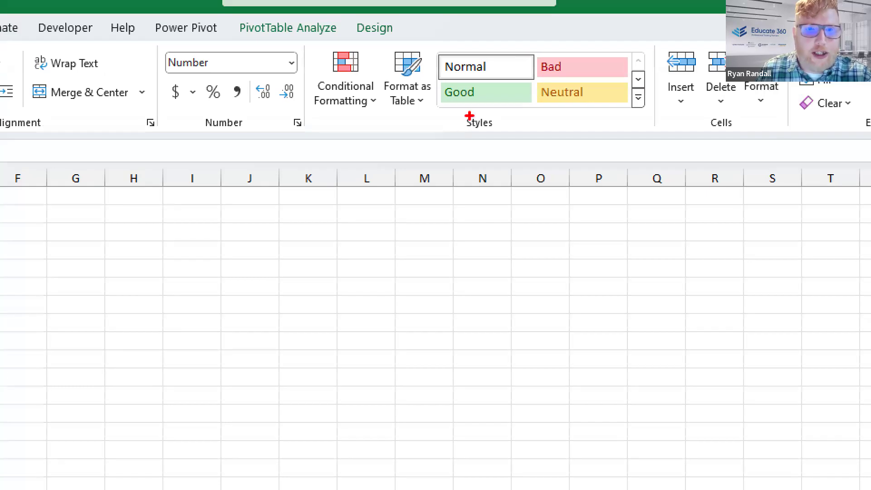
pyautogui.moveTo(304, 68)
pyautogui.mouseDown()
pyautogui.moveTo(335, 121)
pyautogui.moveTo(385, 121)
pyautogui.mouseUp()
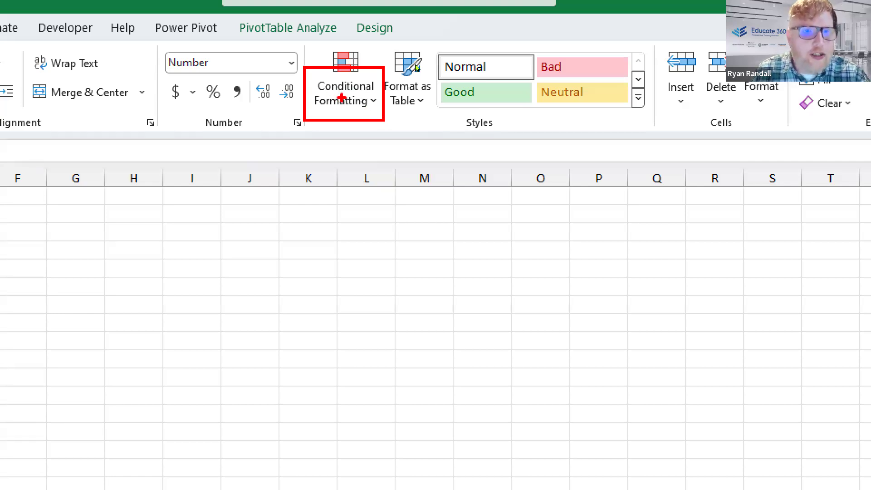
pyautogui.press('Escape')
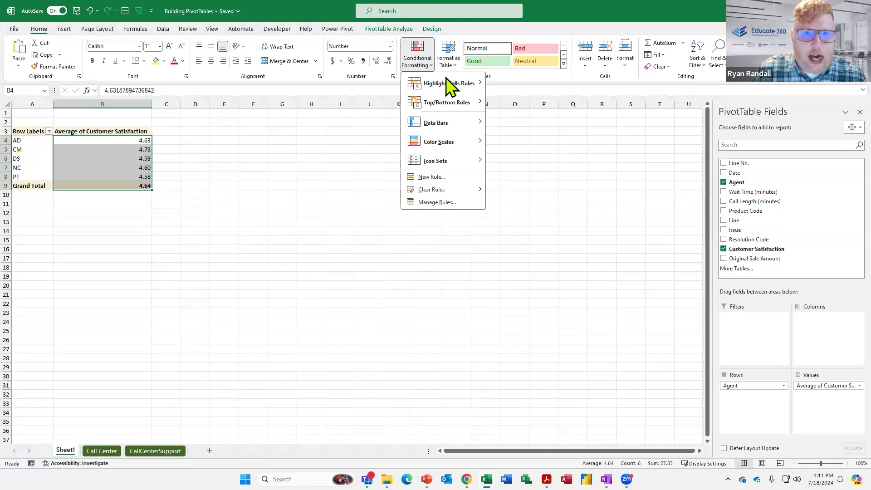
pyautogui.moveTo(452, 83)
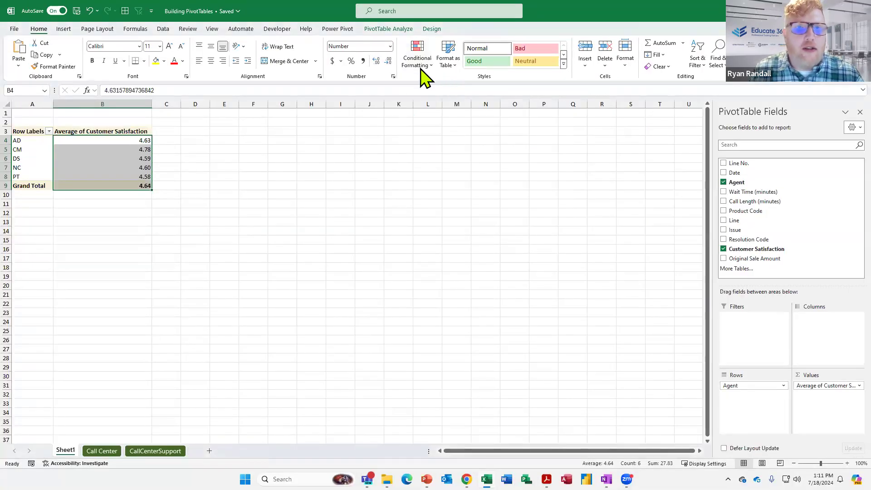
pyautogui.click(390, 34)
# Step: Add a Less Than 4.6 rule using Light Red Fill with Dark Red Text
pyautogui.moveTo(450, 84)
pyautogui.click(523, 102)
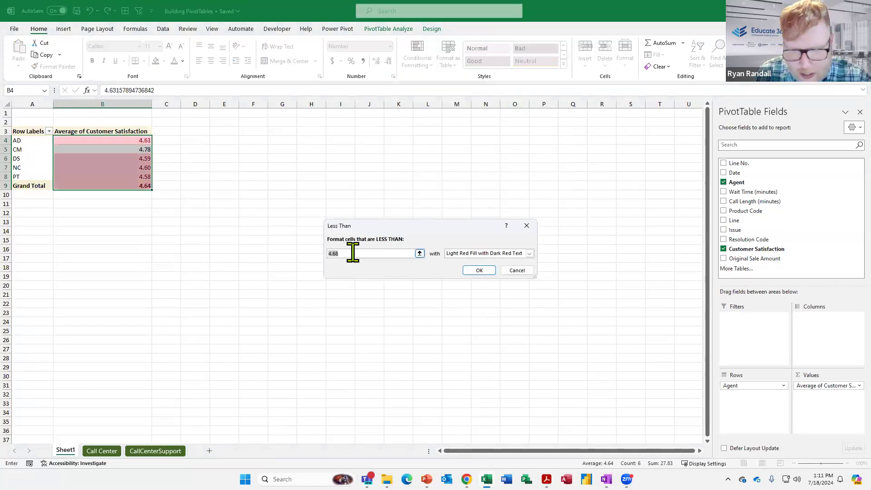
pyautogui.write('4')
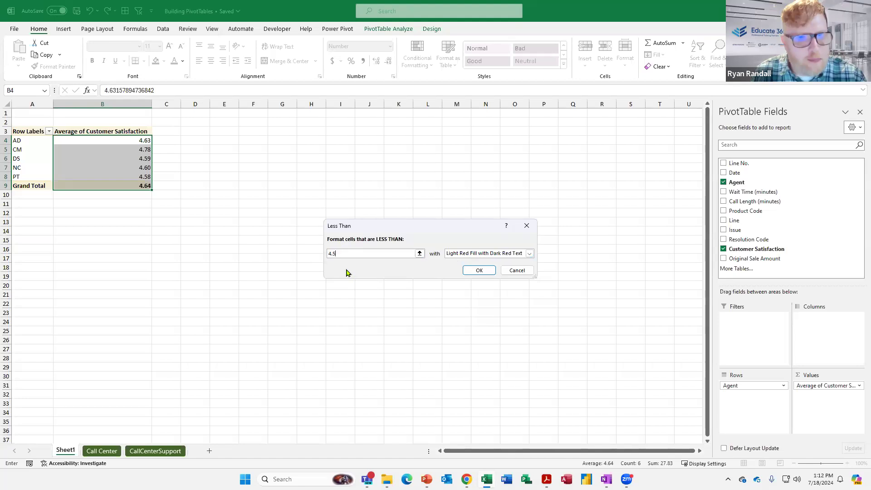
pyautogui.write('6')
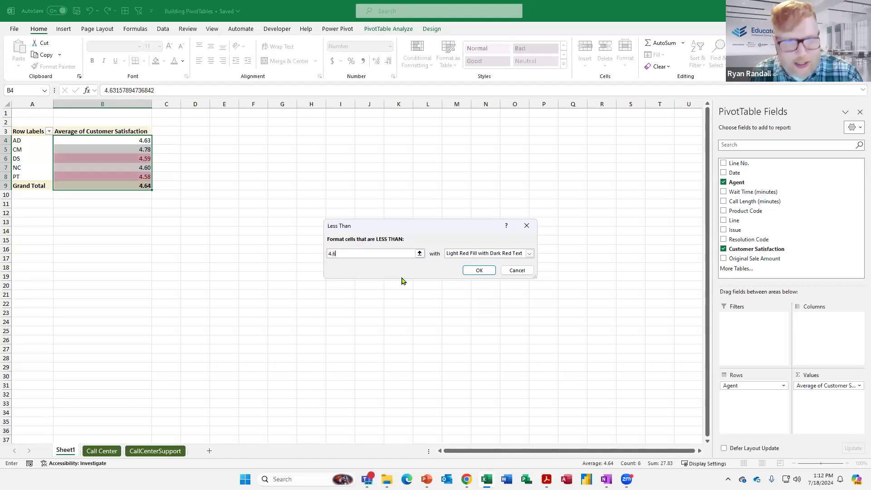
pyautogui.click(478, 271)
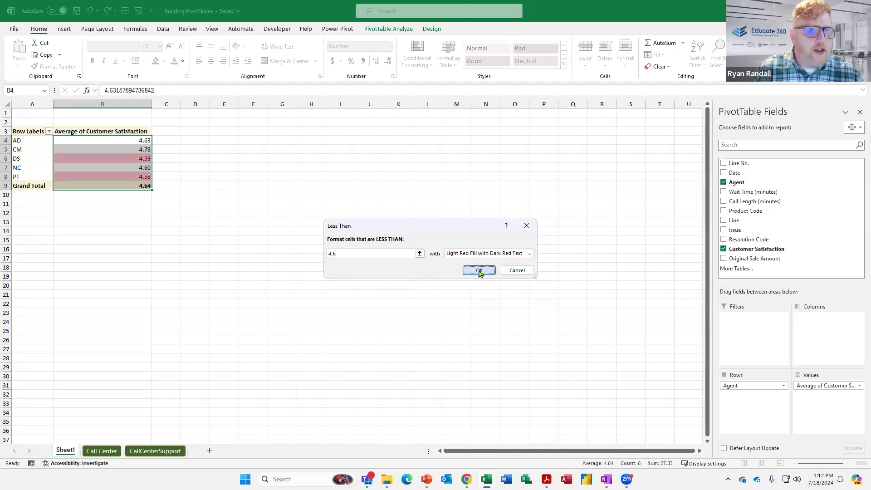
# Step: Deselect the formatted averages and switch to the PivotTable Analyze tab
pyautogui.click(102, 132)
pyautogui.click(106, 139)
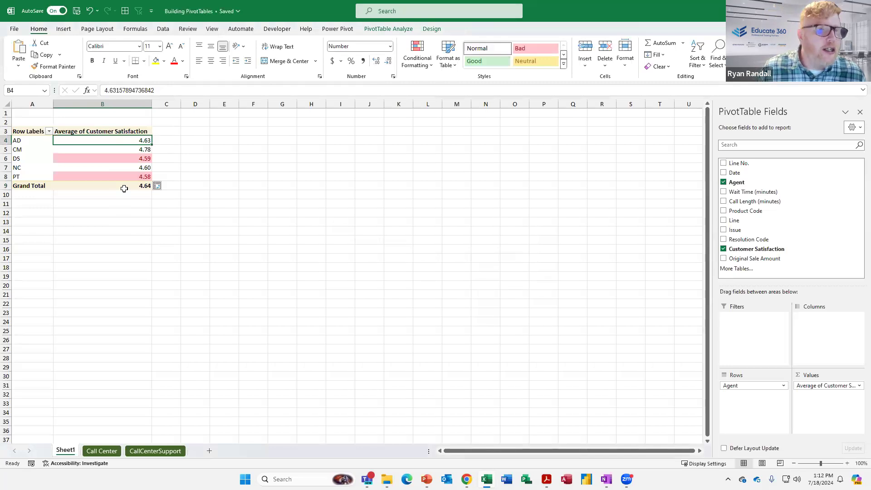
pyautogui.moveTo(123, 188)
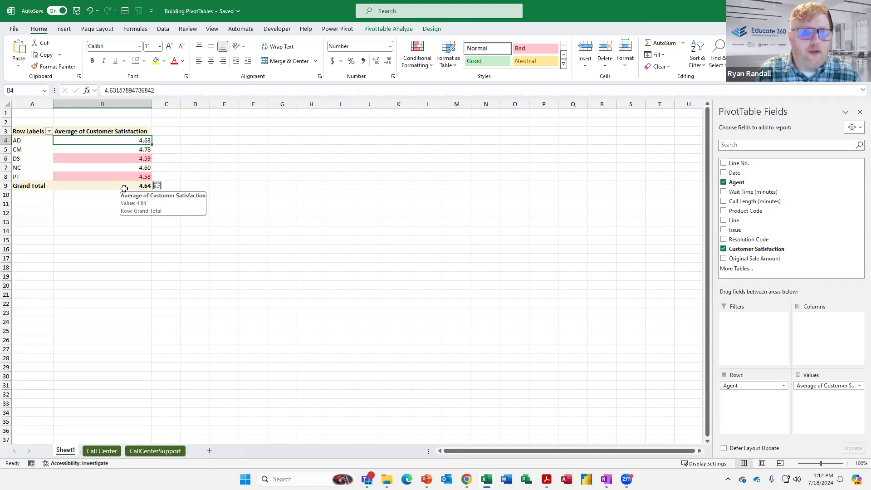
pyautogui.click(277, 28)
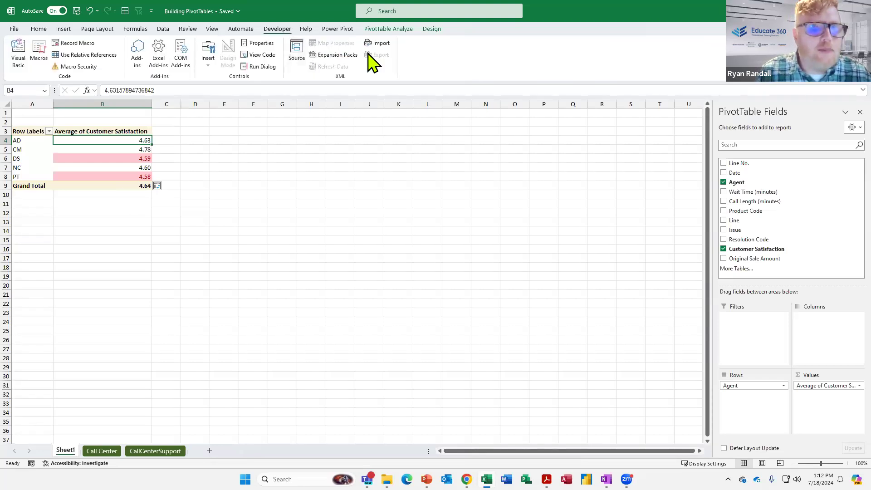
pyautogui.click(388, 30)
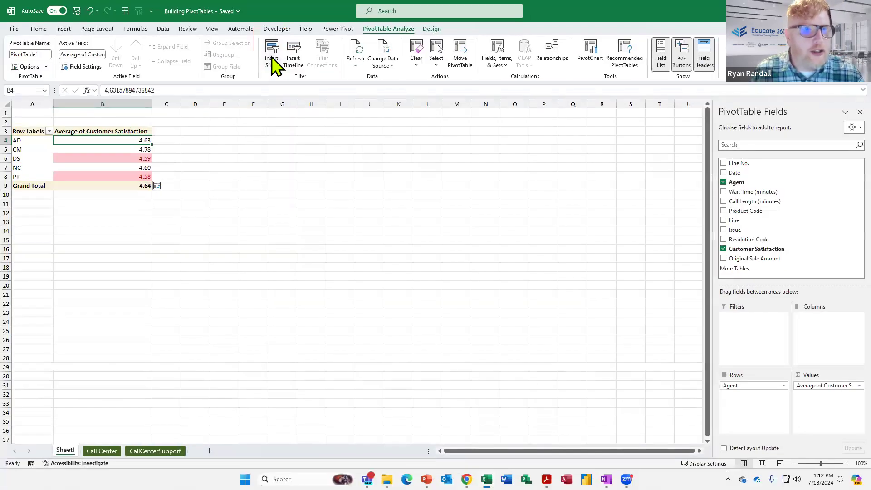
# Step: Insert an Issue slicer and position it beside PivotTable1 around column F
pyautogui.click(291, 113)
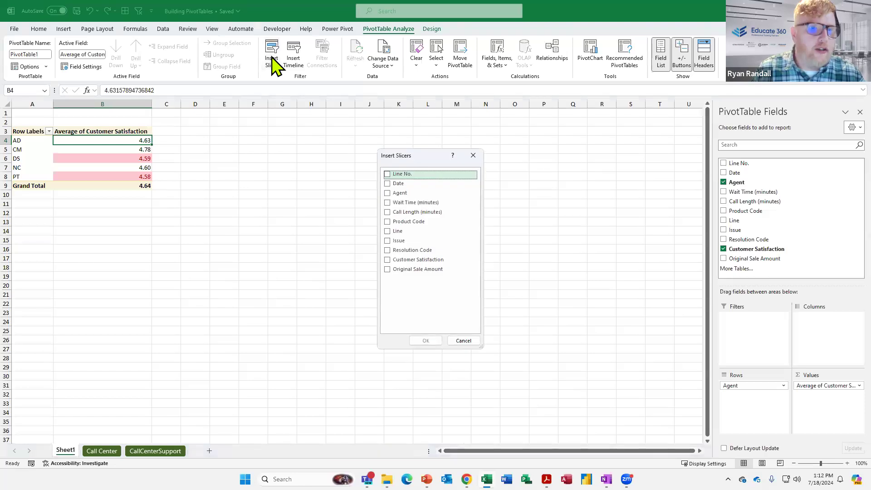
pyautogui.moveTo(390, 158); pyautogui.dragTo(303, 129)
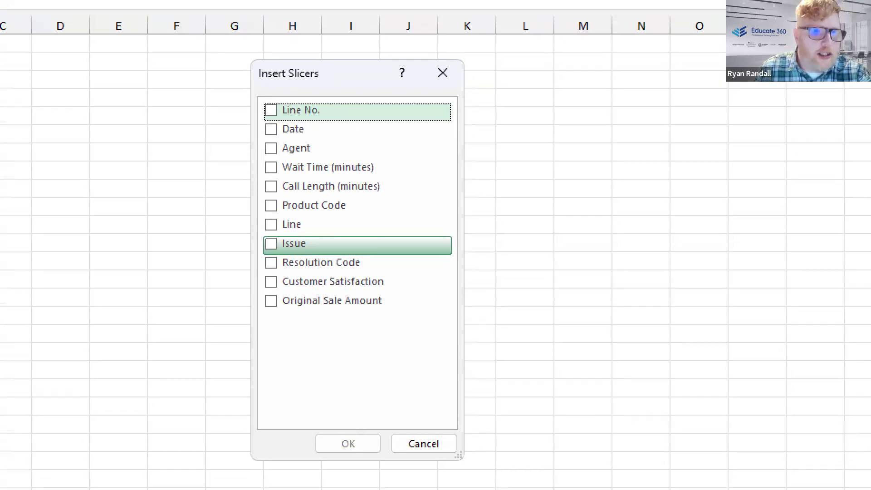
pyautogui.moveTo(251, 227); pyautogui.dragTo(480, 270)
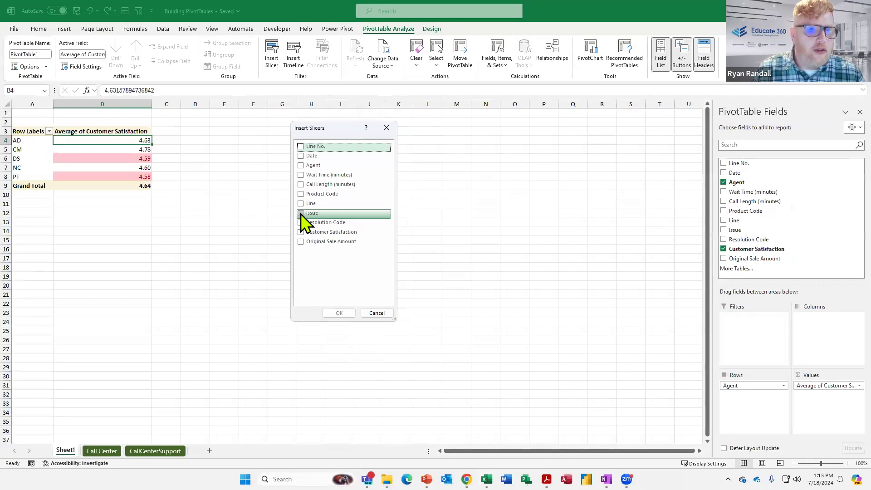
pyautogui.click(301, 213)
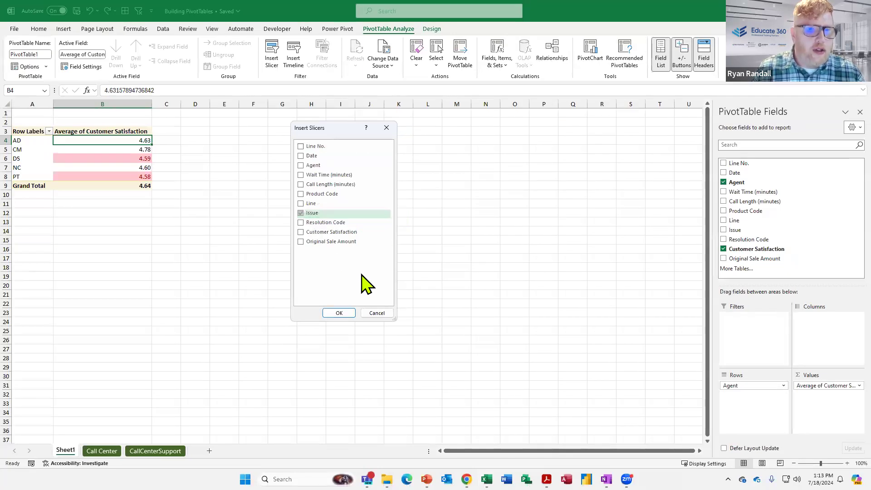
pyautogui.click(339, 313)
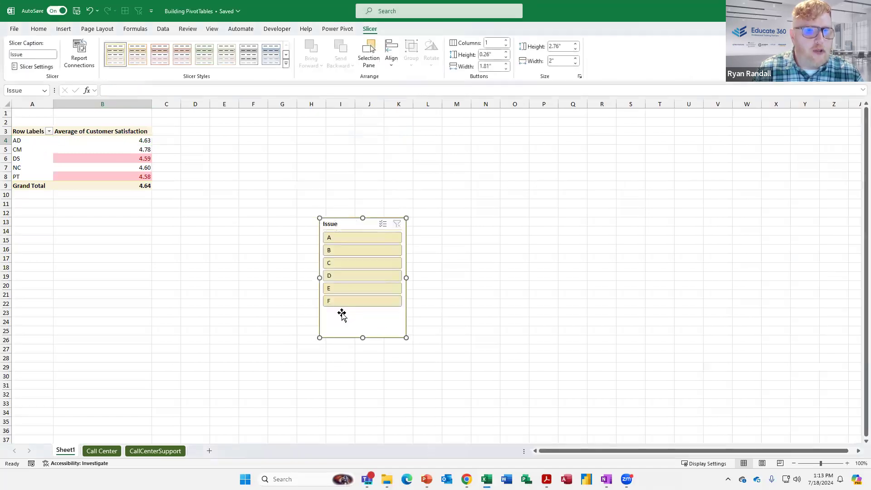
pyautogui.moveTo(338, 222); pyautogui.dragTo(258, 131)
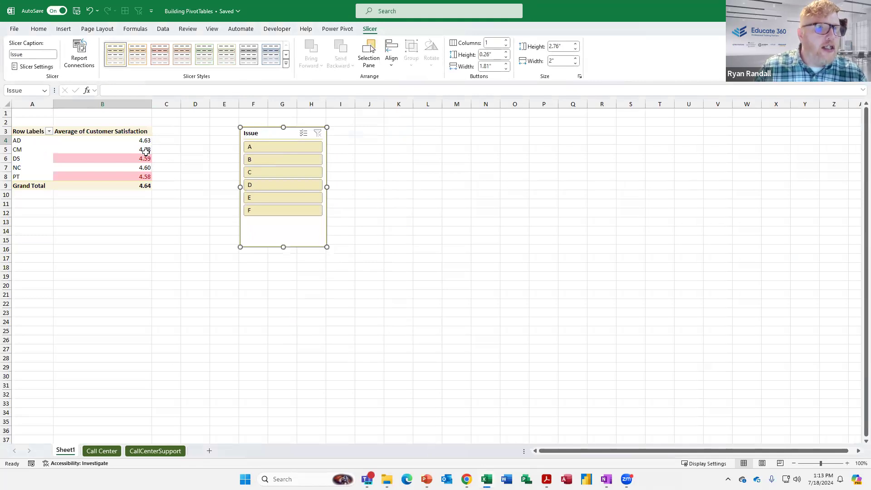
pyautogui.click(119, 132)
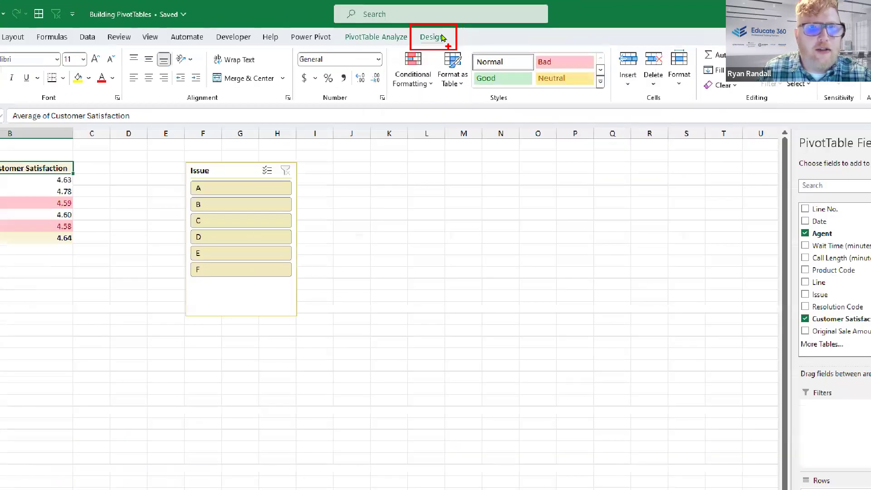
# Step: Try a green medium PivotTable style, then apply the Violet II colour theme
pyautogui.click(440, 62)
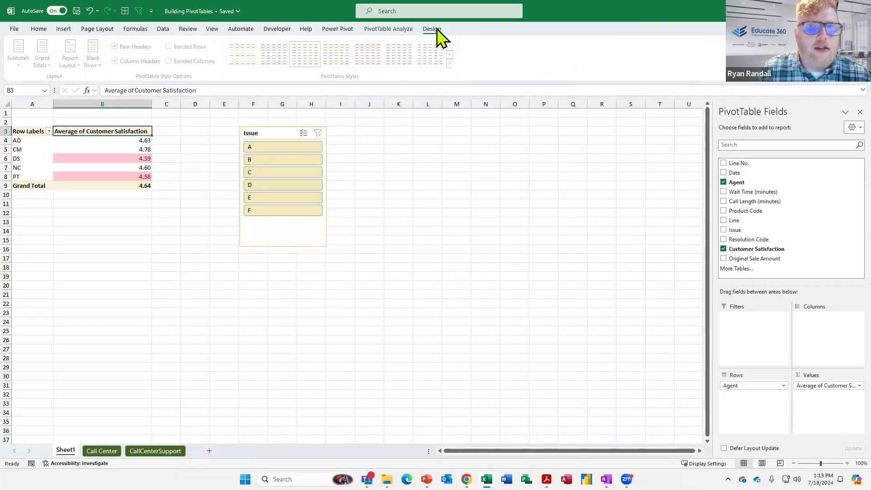
pyautogui.click(452, 64)
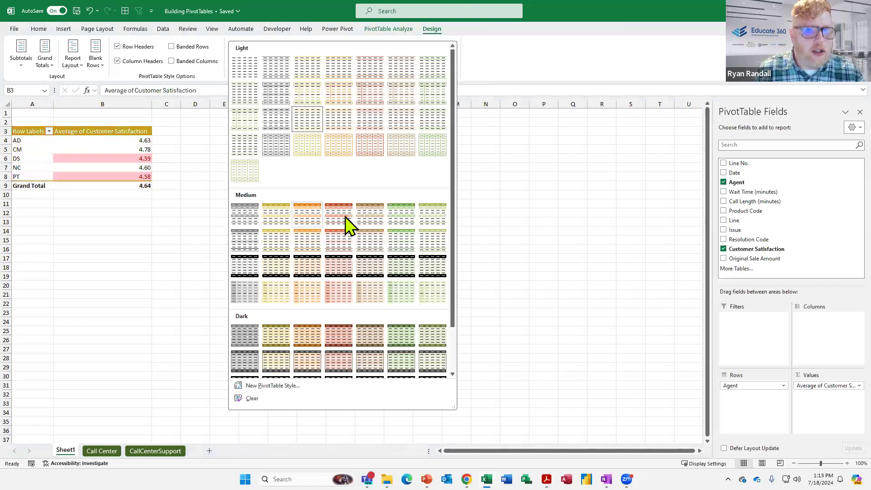
pyautogui.click(395, 218)
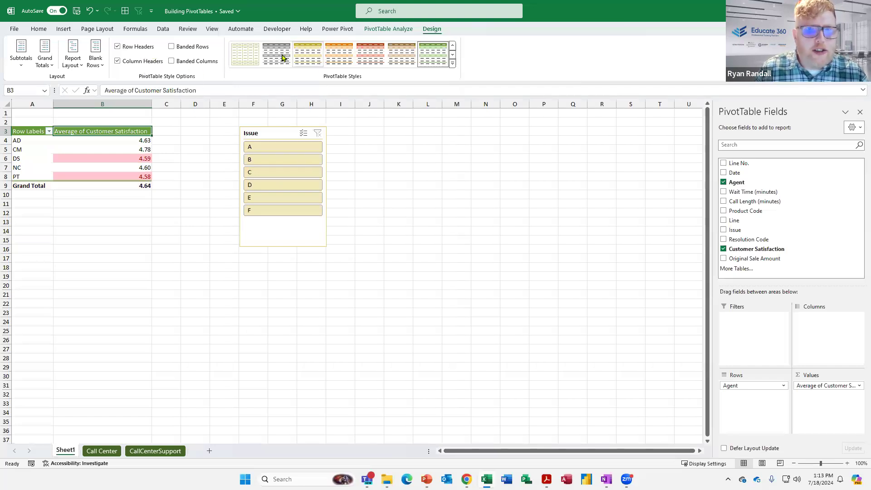
pyautogui.click(95, 30)
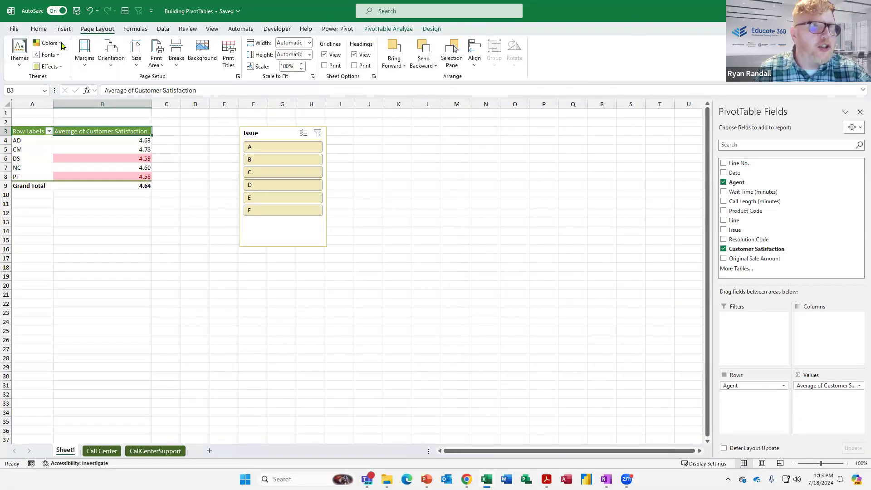
pyautogui.click(121, 73)
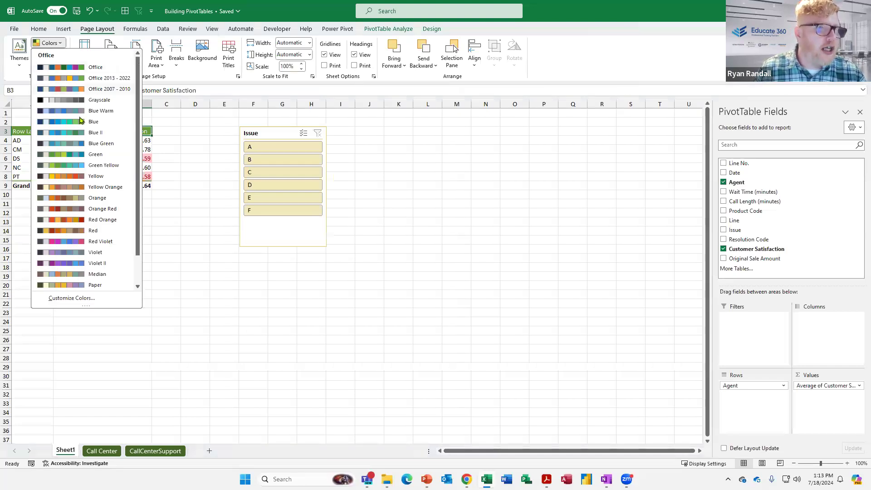
pyautogui.click(81, 266)
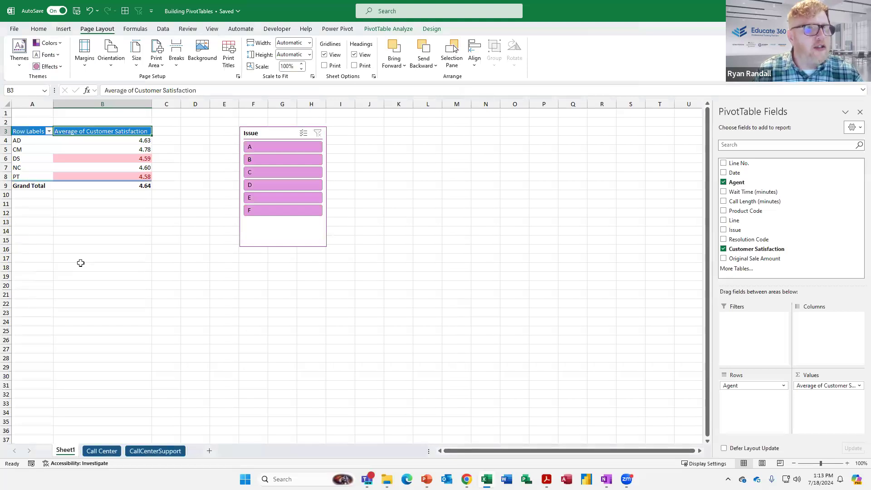
# Step: Apply Lavender Pivot Style Medium 5 with banded rows and banded columns
pyautogui.click(431, 29)
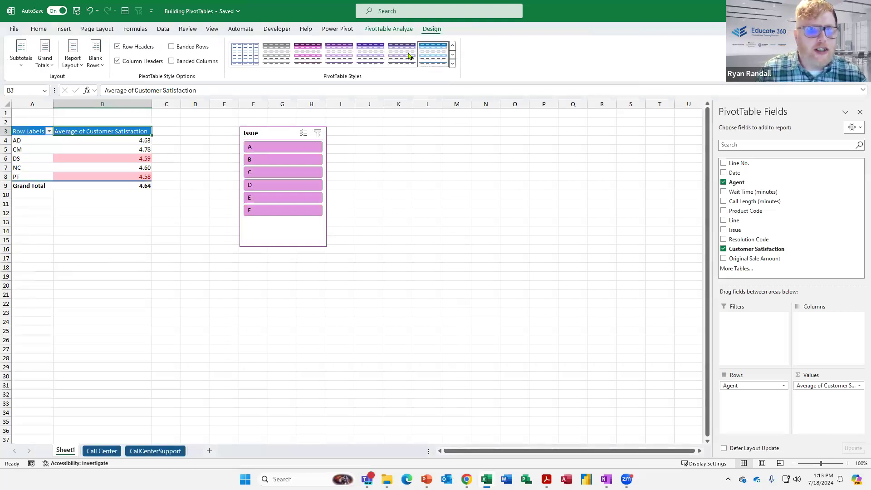
pyautogui.click(396, 62)
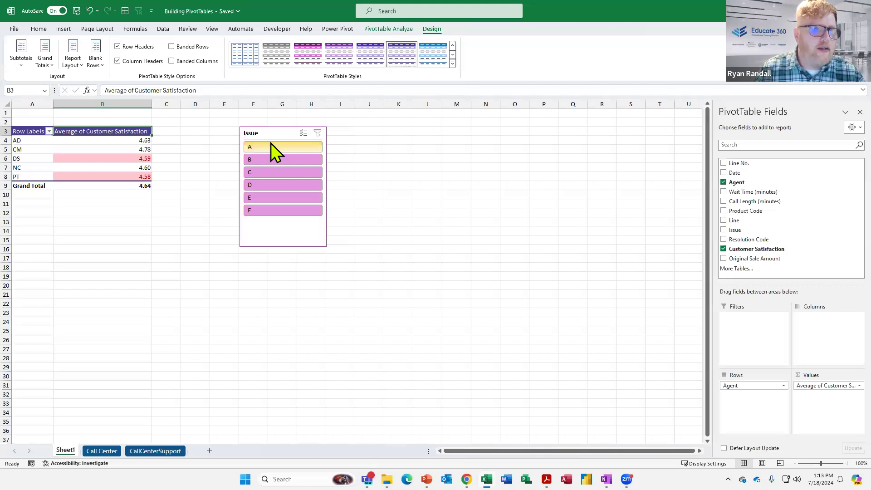
pyautogui.click(172, 47)
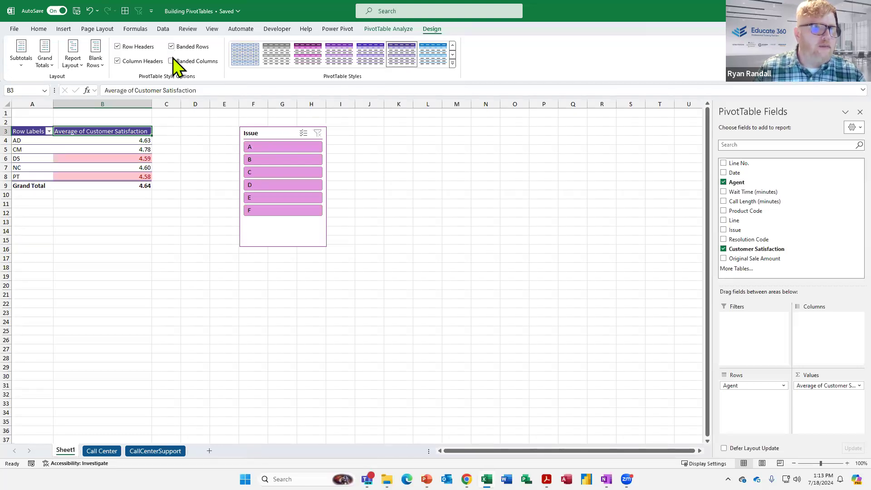
pyautogui.click(171, 61)
pyautogui.click(263, 132)
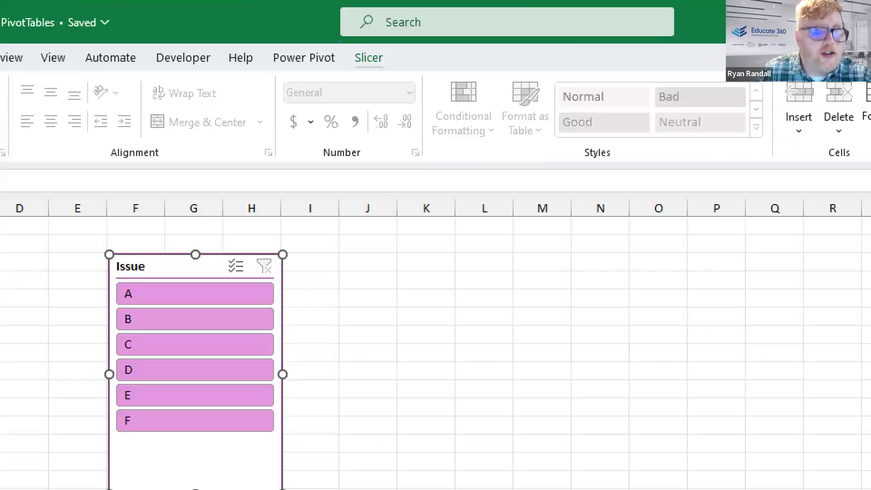
# Step: Apply a dark purple style from the Slicer Styles Dark group to the Issue slicer and nudge it into place
pyautogui.moveTo(354, 19); pyautogui.dragTo(387, 40)
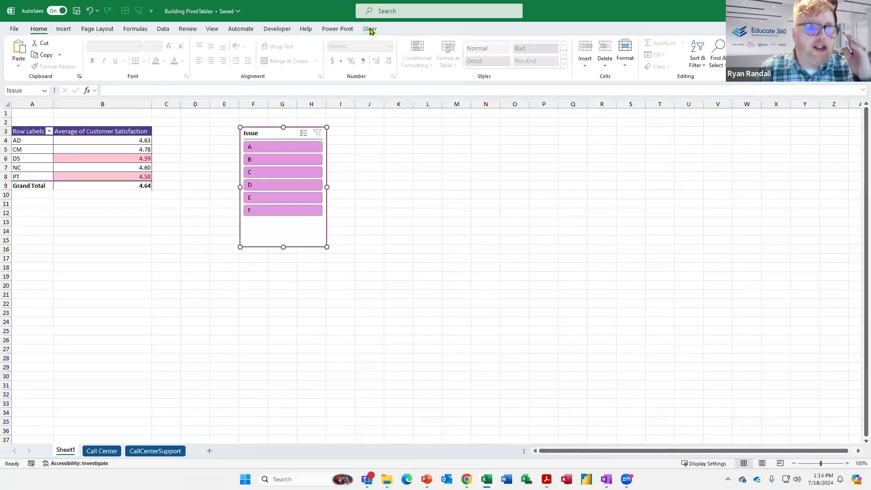
pyautogui.click(369, 58)
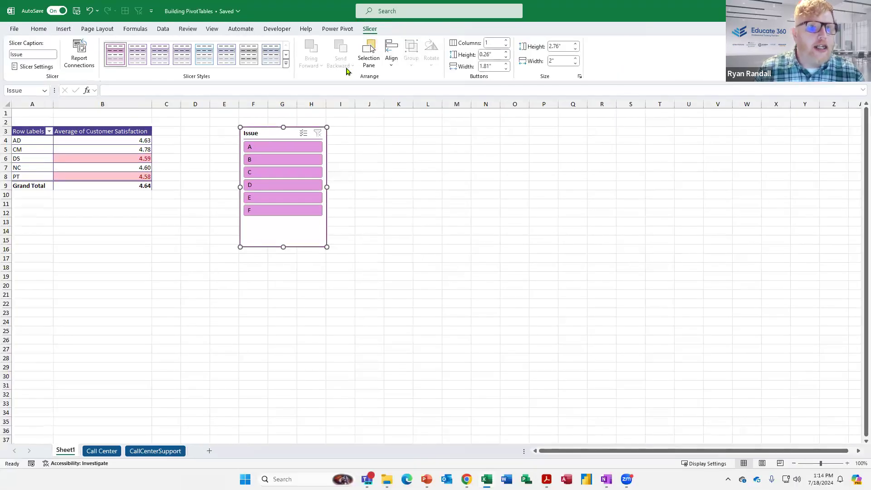
pyautogui.click(286, 63)
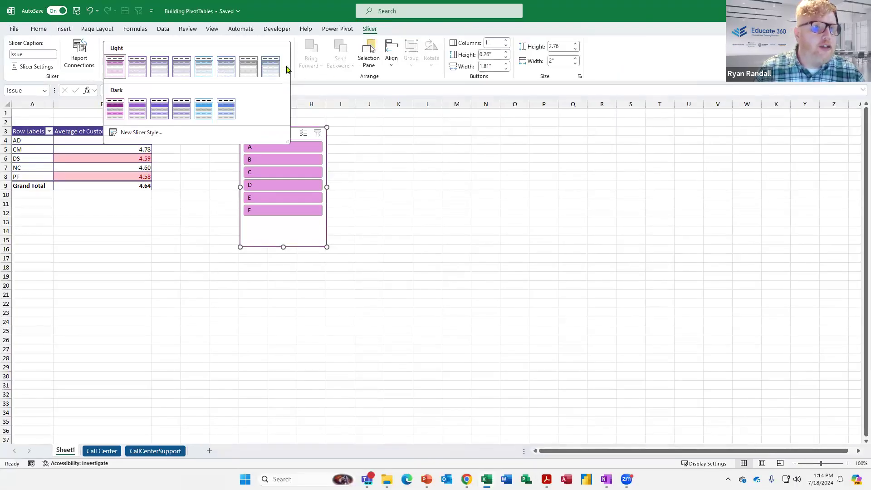
pyautogui.click(181, 110)
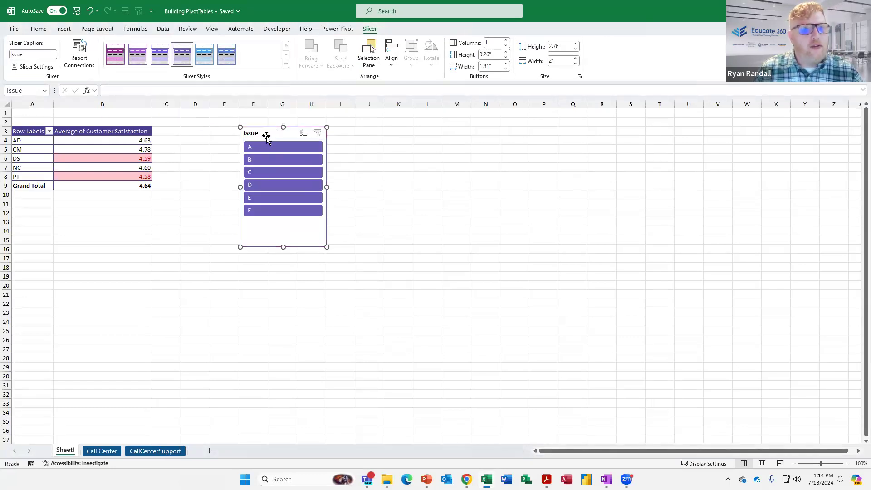
pyautogui.moveTo(266, 133); pyautogui.dragTo(262, 130)
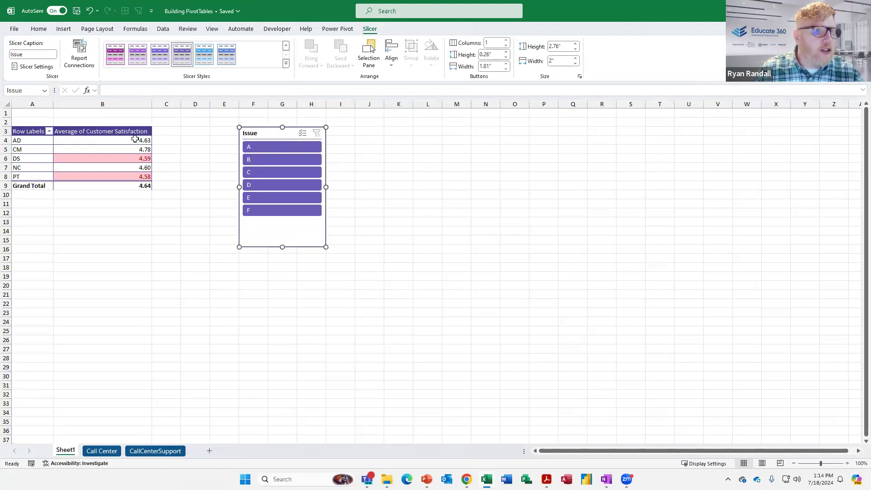
pyautogui.moveTo(103, 177)
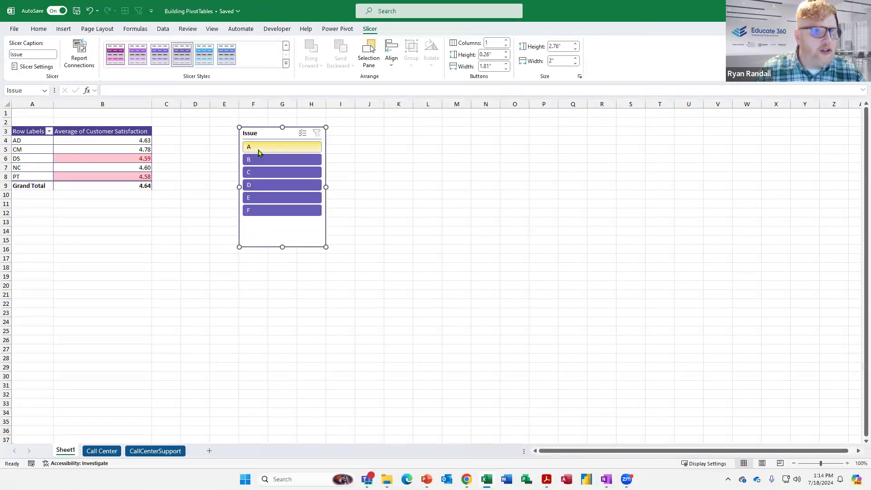
# Step: Filter the pivot table by each Issue slicer item A through F in turn, twice over, ending on A
pyautogui.click(516, 148)
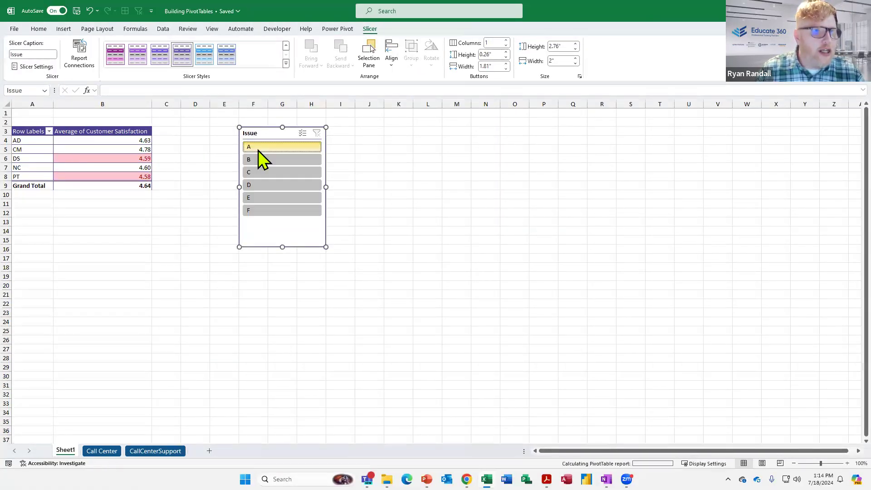
pyautogui.click(258, 159)
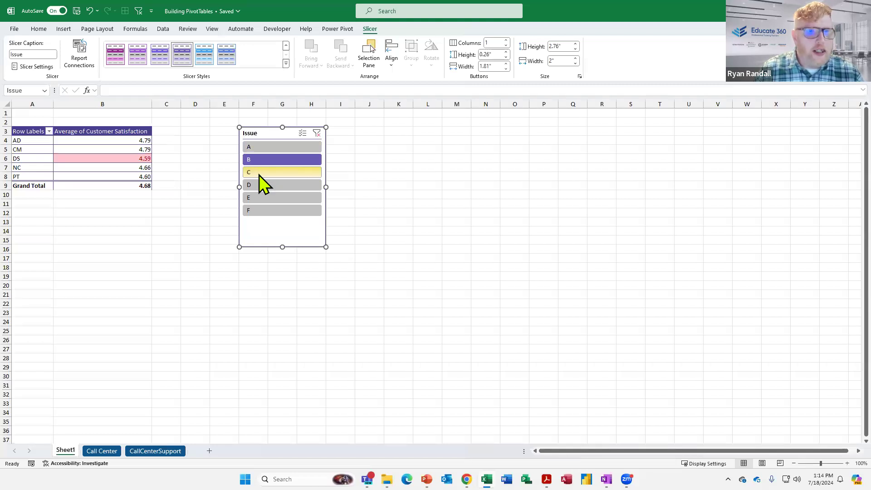
pyautogui.click(259, 174)
pyautogui.click(262, 187)
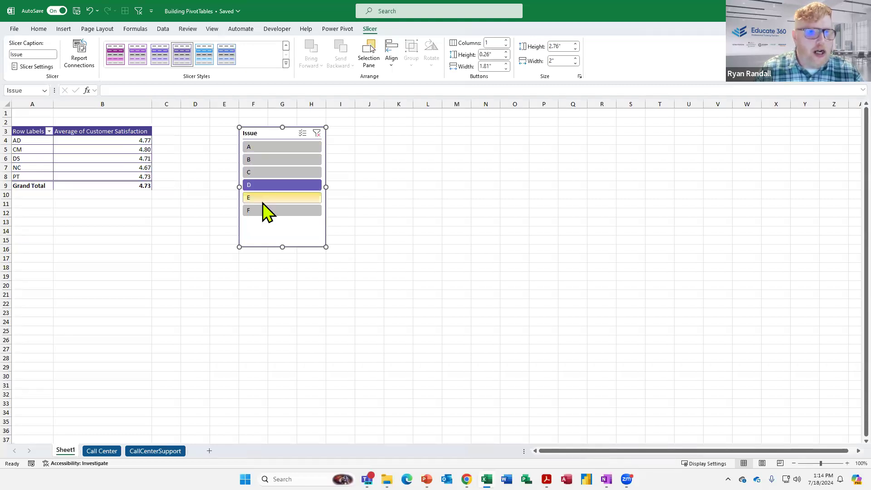
pyautogui.click(263, 200)
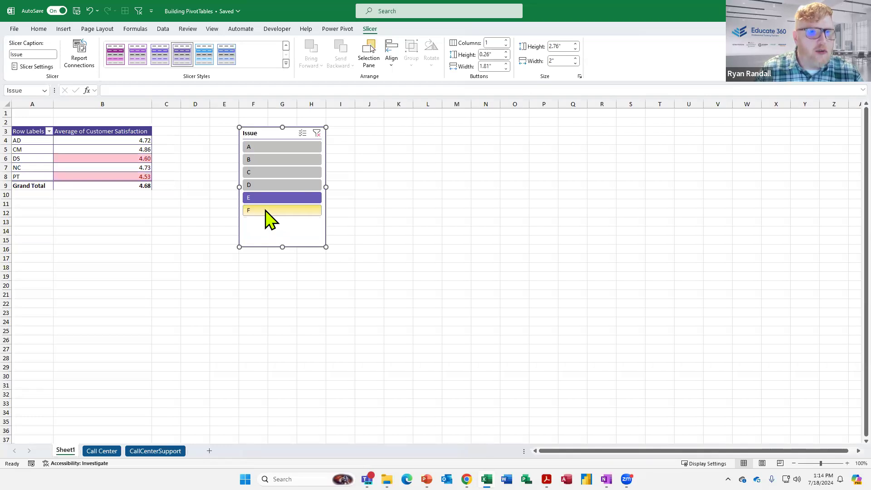
pyautogui.click(267, 211)
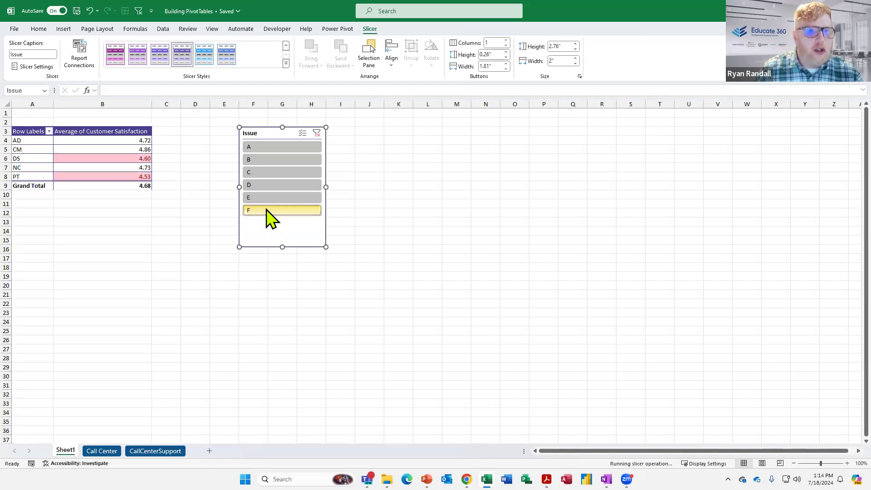
pyautogui.click(271, 148)
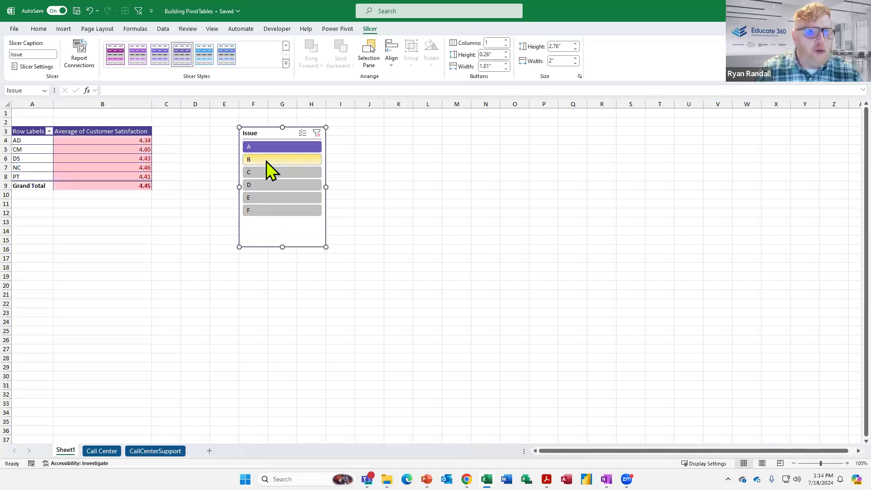
pyautogui.click(266, 162)
pyautogui.click(265, 174)
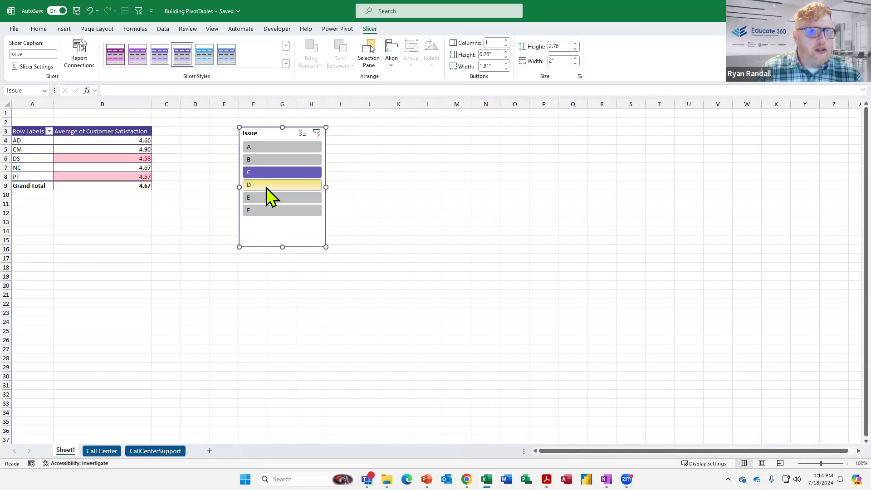
pyautogui.click(266, 184)
pyautogui.click(266, 198)
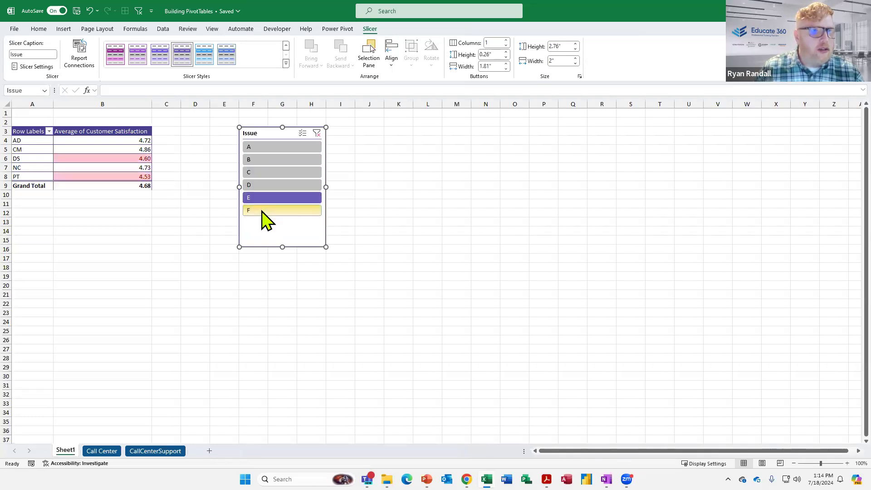
pyautogui.click(262, 210)
pyautogui.click(271, 149)
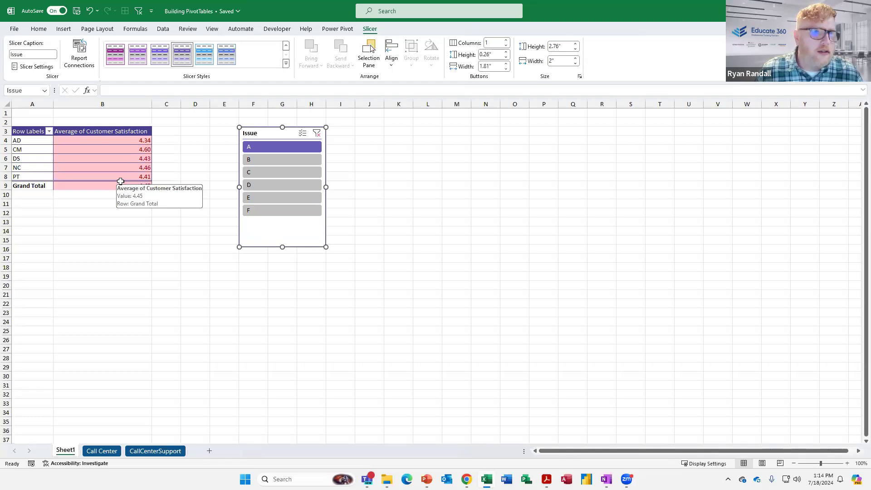
# Step: Clear the Issue filter so all issues show again with grand total 4.64
pyautogui.click(318, 134)
pyautogui.moveTo(271, 130); pyautogui.dragTo(272, 131)
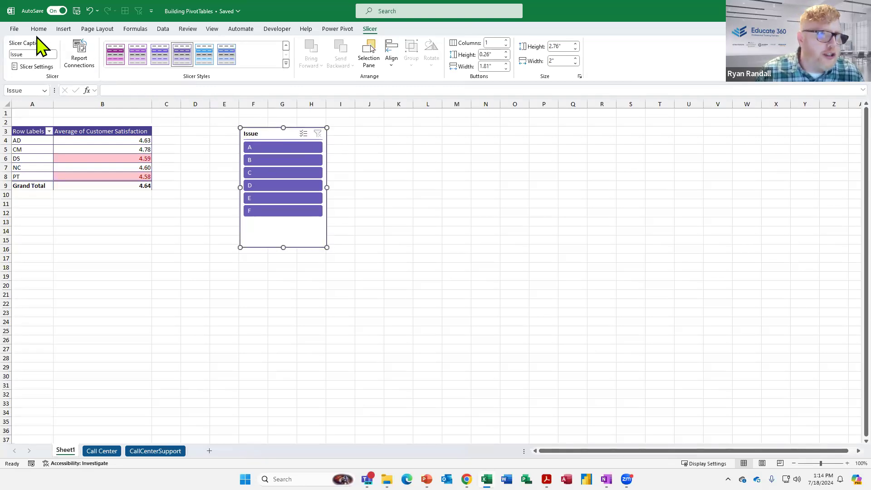
pyautogui.click(64, 30)
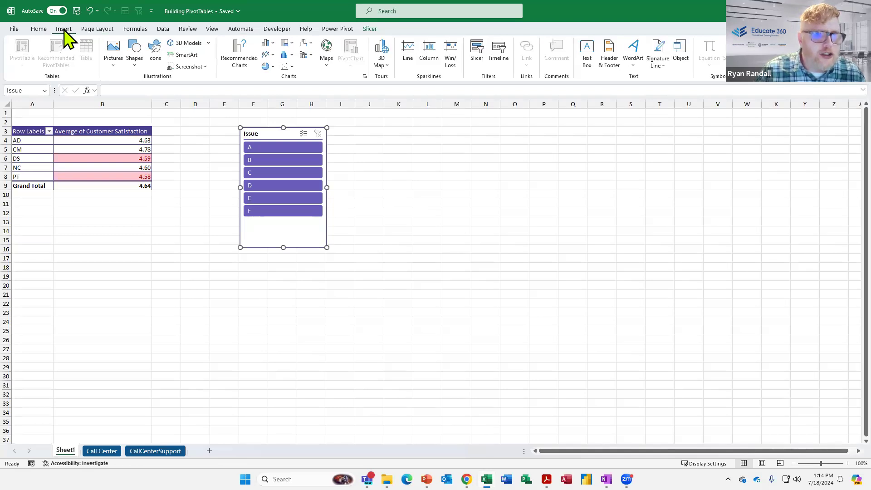
# Step: Insert a Quarterly Sales template PivotChart of the pivot table and place it under the table
pyautogui.click(82, 150)
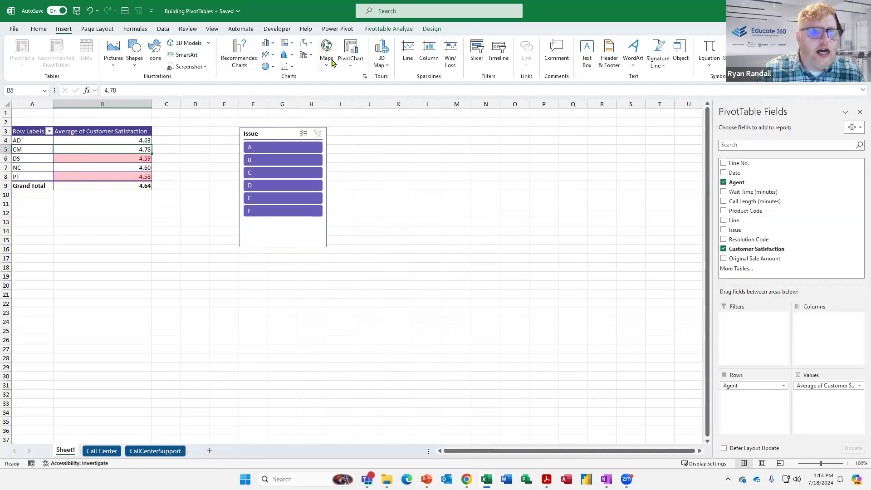
pyautogui.click(352, 48)
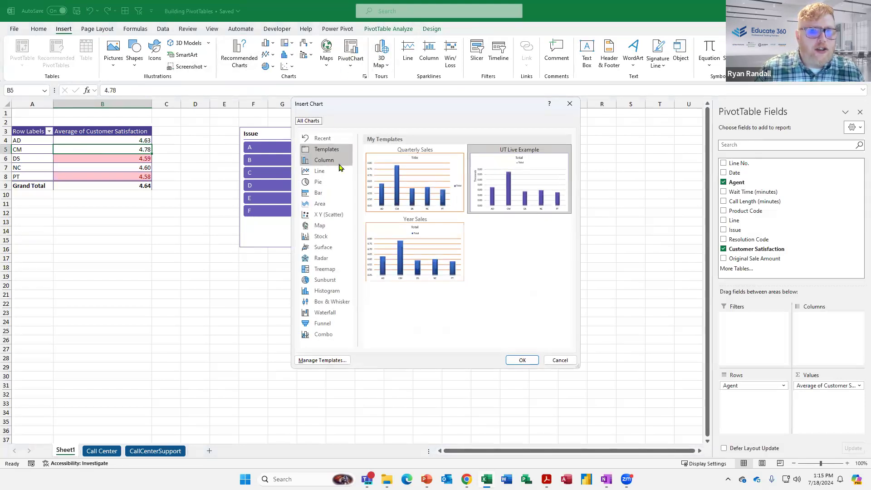
pyautogui.click(414, 181)
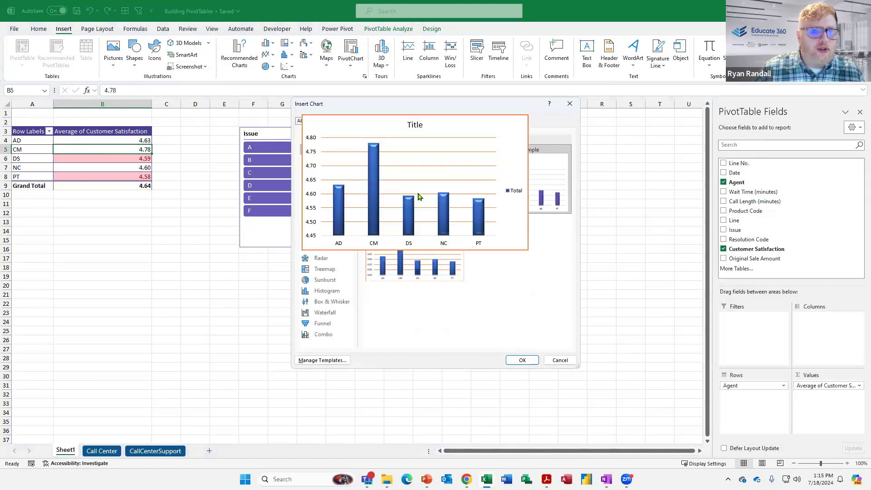
pyautogui.click(522, 359)
pyautogui.moveTo(360, 252); pyautogui.dragTo(176, 225)
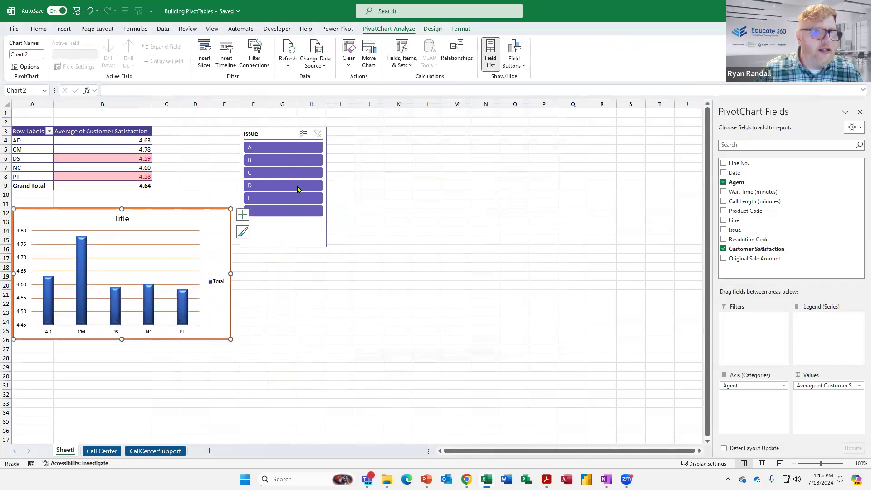
# Step: Shift the Issue slicer right and filter the table and chart to issue B, then C
pyautogui.moveTo(274, 132); pyautogui.dragTo(283, 129)
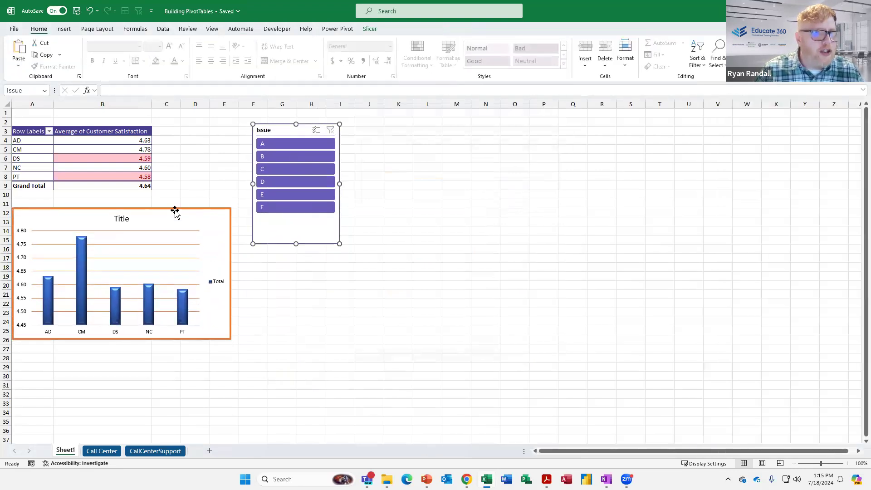
pyautogui.click(287, 156)
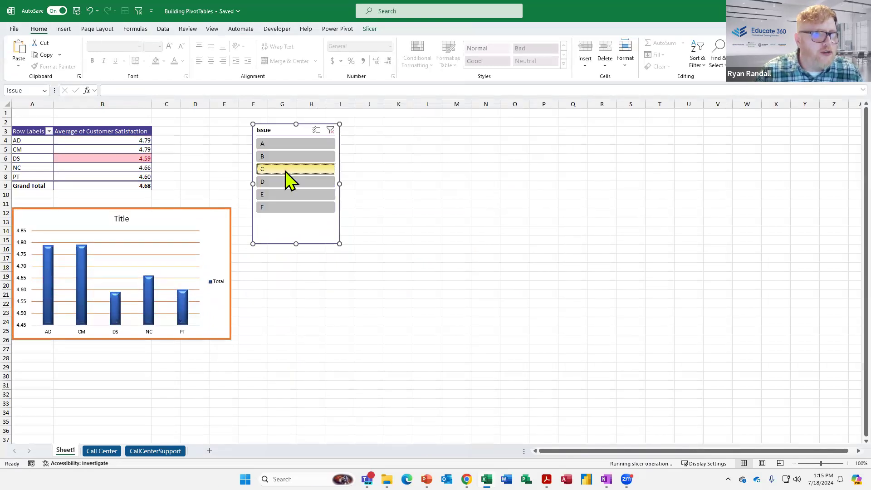
pyautogui.click(286, 168)
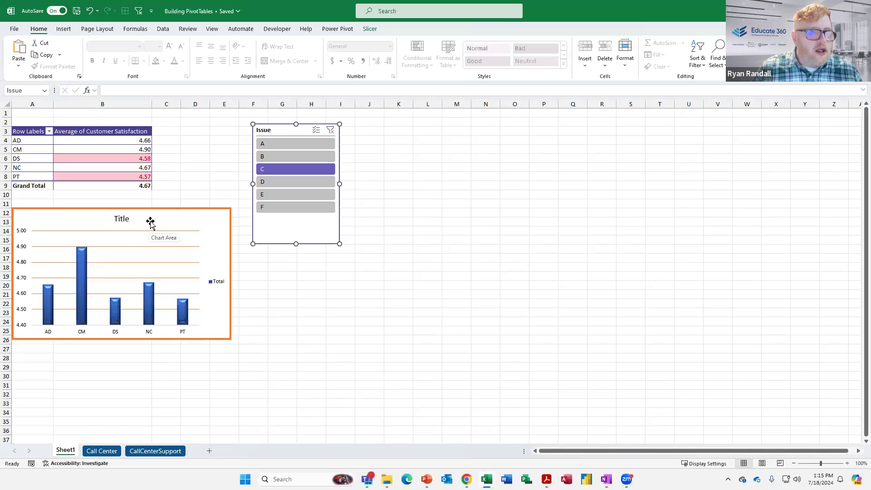
# Step: Clear the Issue filter, then delete the PivotChart and the Issue slicer
pyautogui.click(330, 131)
pyautogui.click(200, 218)
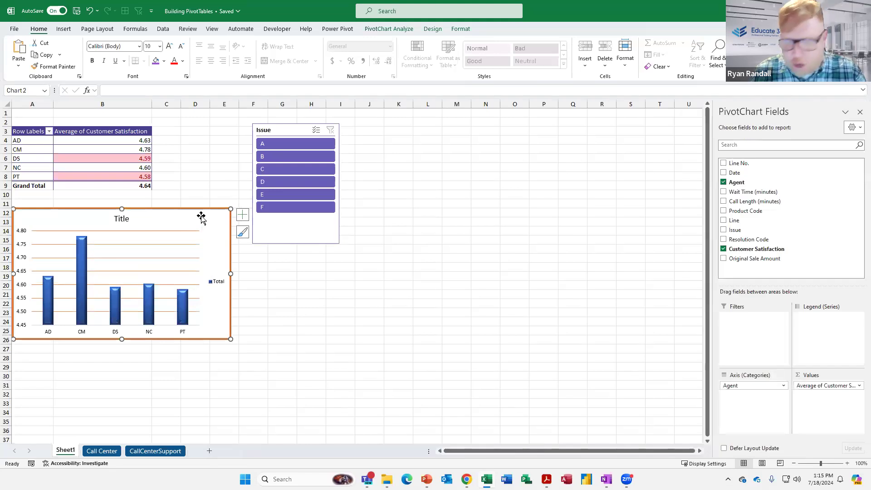
pyautogui.press('Delete')
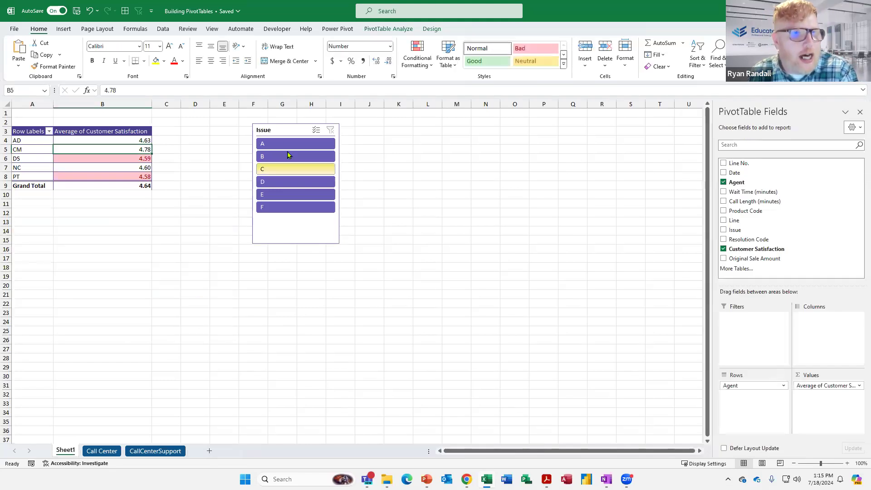
pyautogui.click(282, 131)
pyautogui.press('Delete')
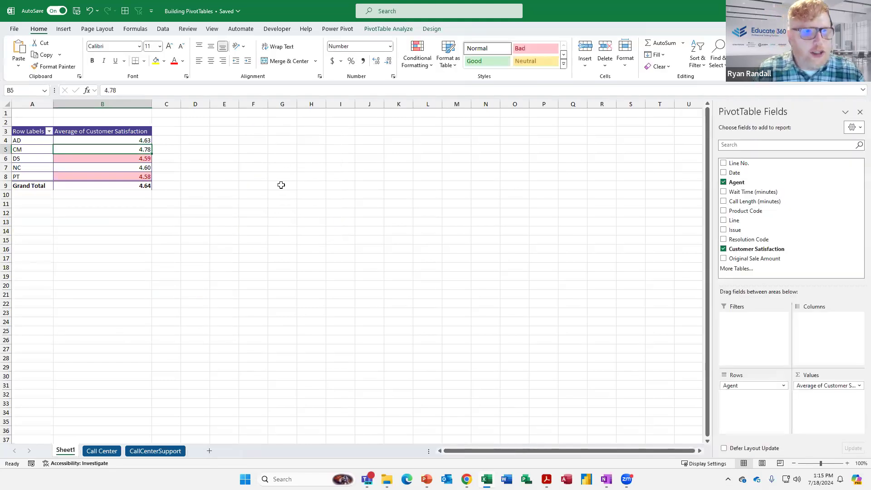
# Step: Clear the conditional formatting rules from the entire PivotTable
pyautogui.moveTo(118, 140); pyautogui.dragTo(135, 187)
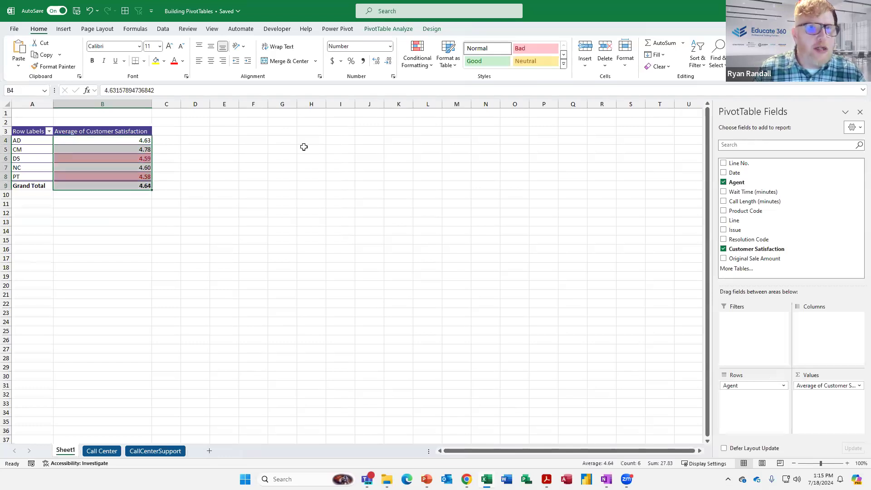
pyautogui.click(421, 60)
pyautogui.moveTo(471, 191)
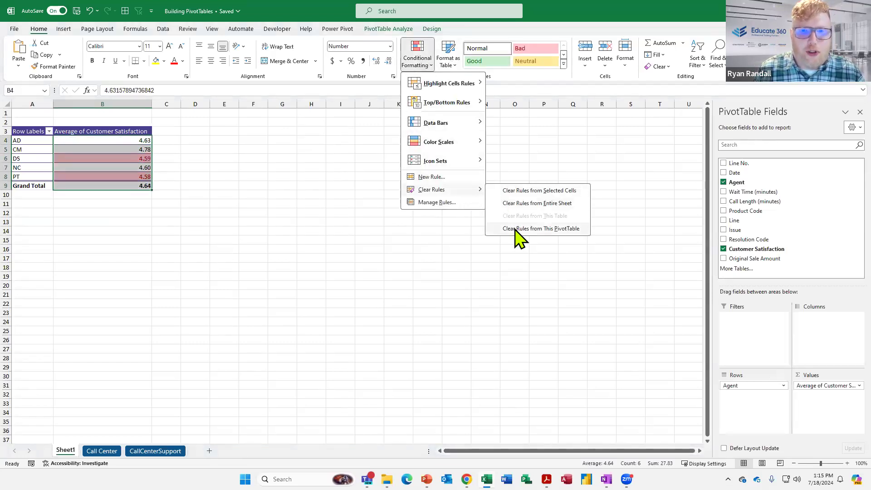
pyautogui.click(517, 229)
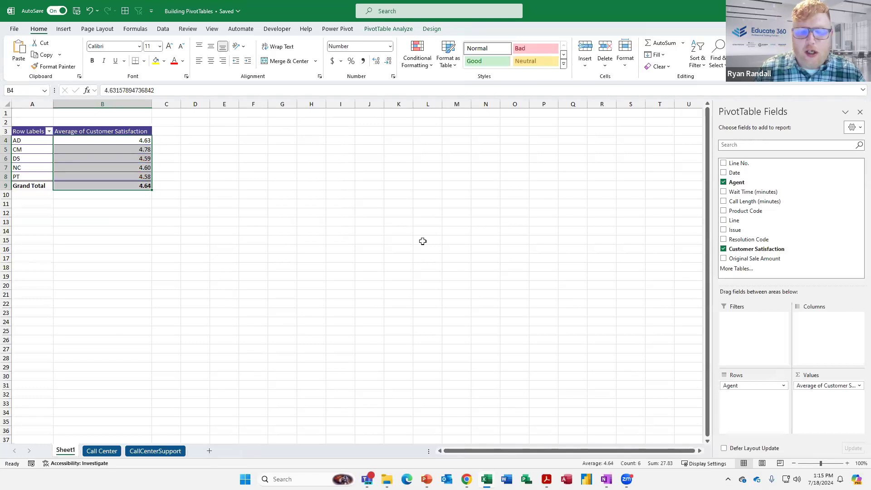
pyautogui.click(103, 167)
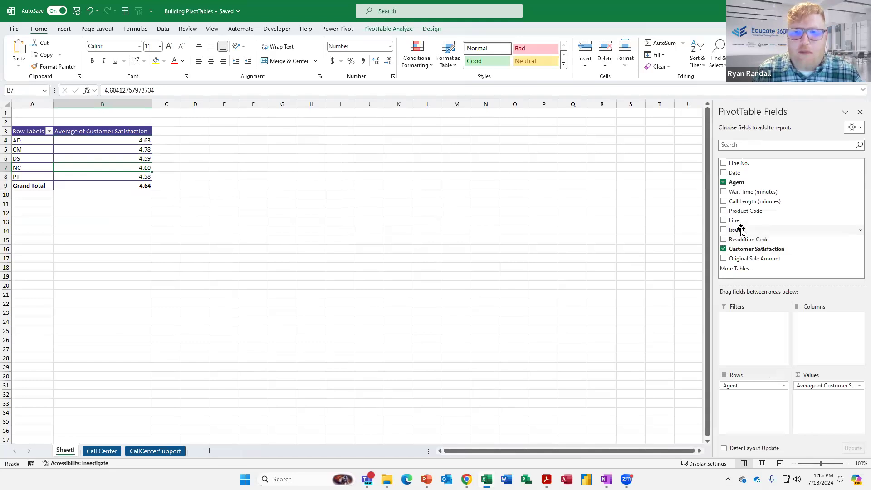
# Step: Add Issue to the Rows area below Agent so issues A–F nest under each agent
pyautogui.moveTo(741, 230); pyautogui.dragTo(753, 413)
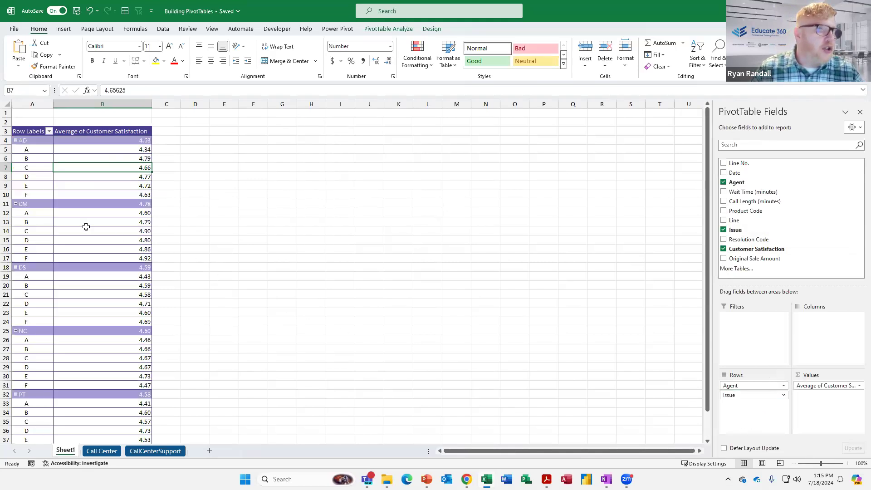
pyautogui.click(40, 183)
pyautogui.click(40, 184)
pyautogui.click(26, 140)
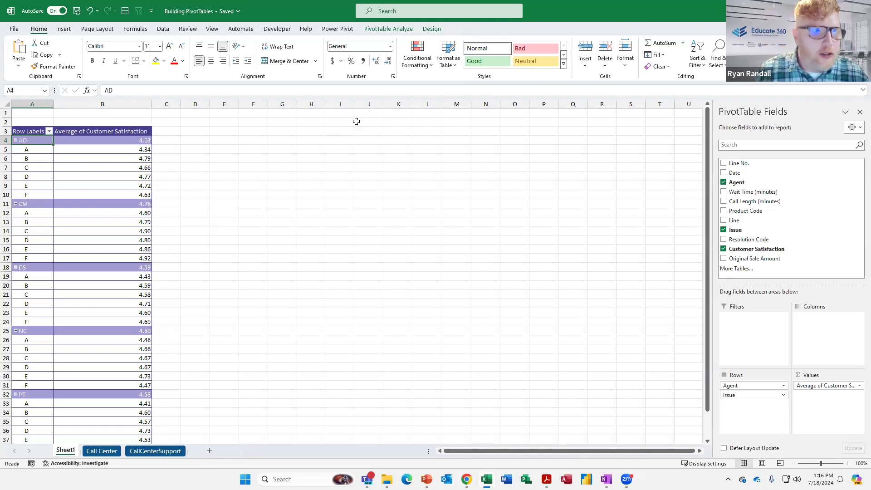
# Step: Preview the New Formatting Rule dialog's 'cells that contain' rule type, then cancel it twice
pyautogui.click(421, 59)
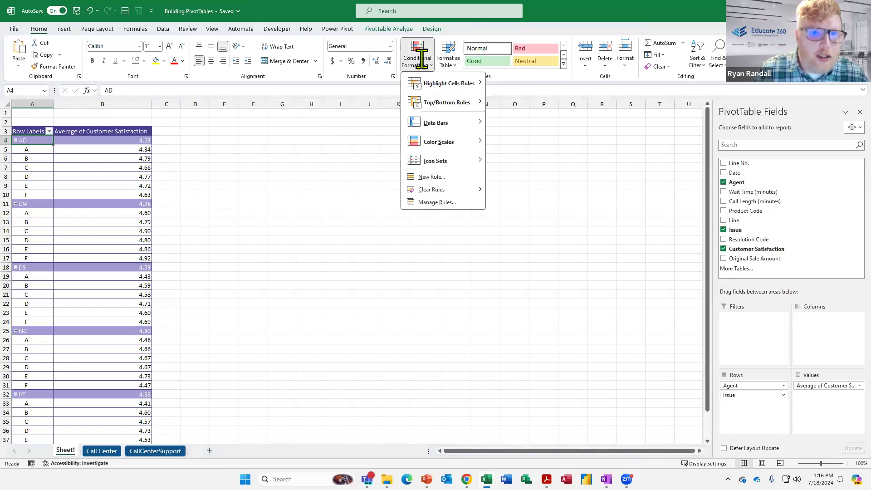
pyautogui.click(432, 177)
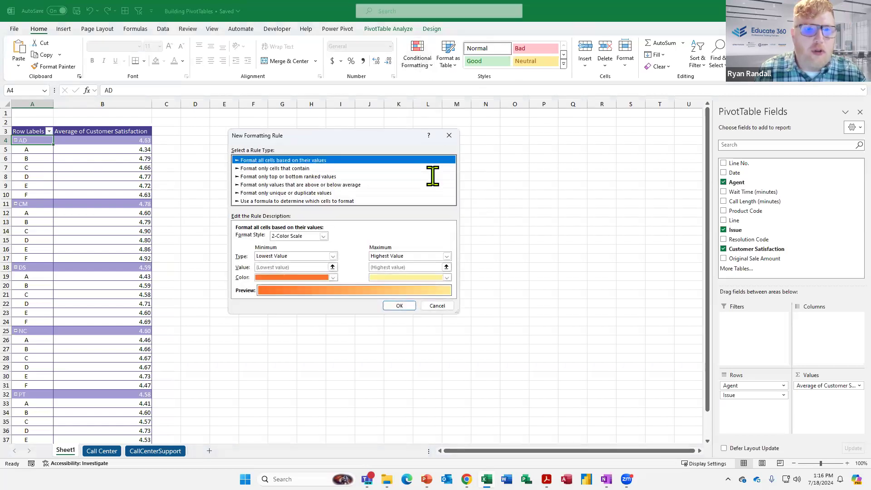
pyautogui.moveTo(368, 132); pyautogui.dragTo(477, 97)
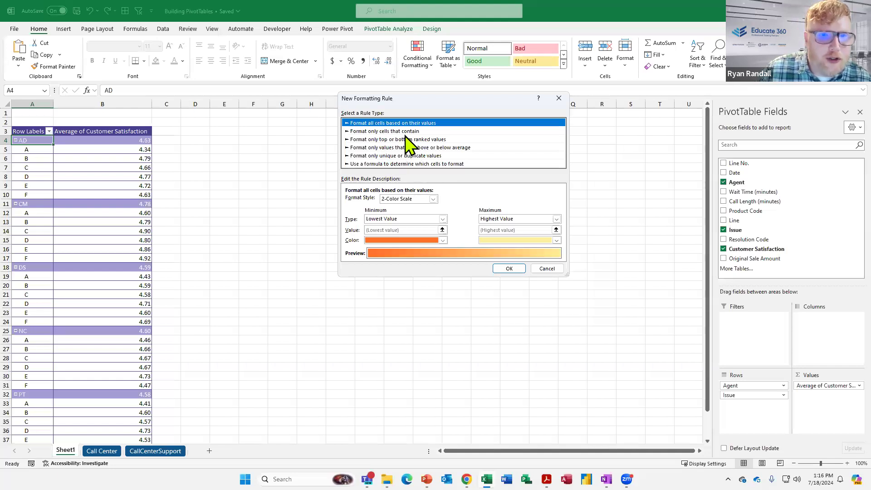
pyautogui.click(404, 132)
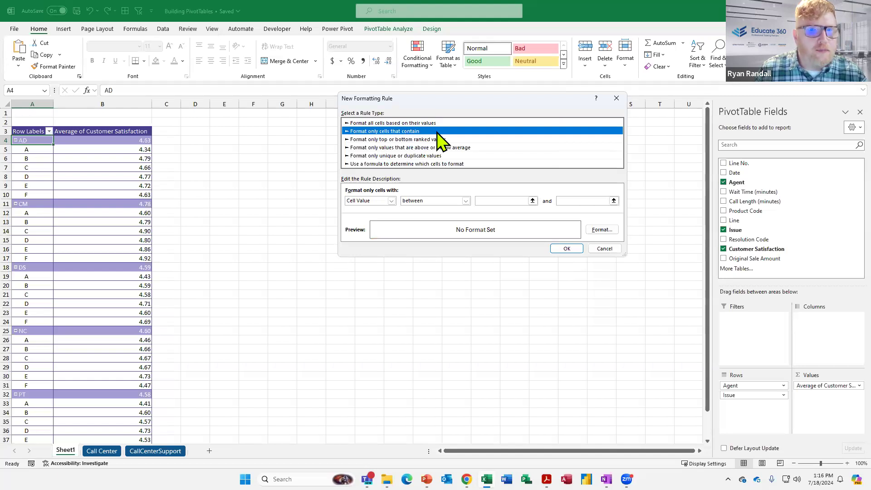
pyautogui.click(616, 97)
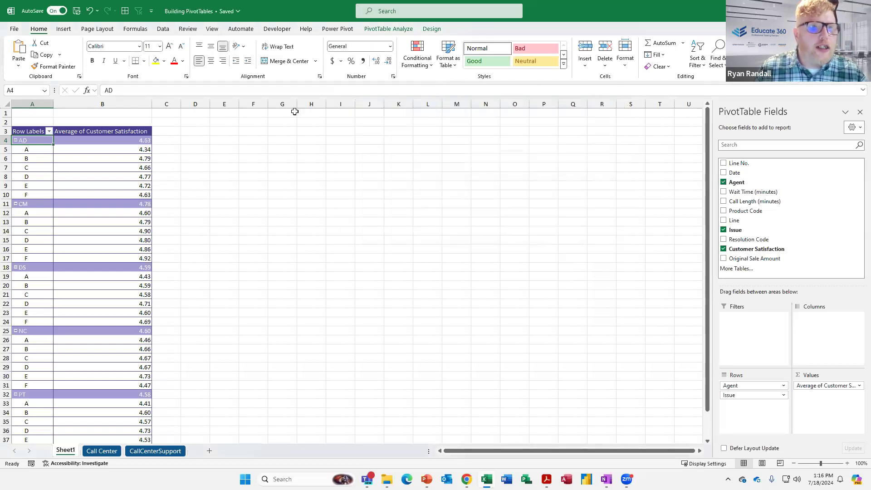
pyautogui.click(417, 59)
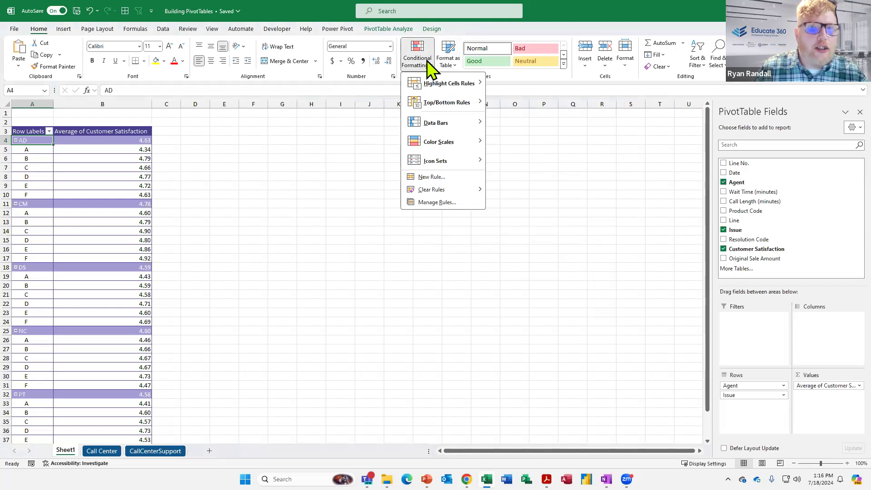
pyautogui.click(447, 178)
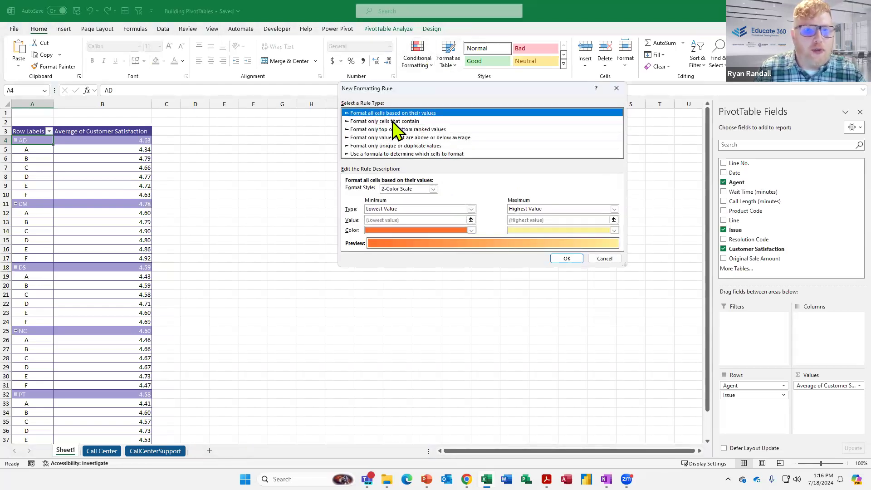
pyautogui.click(616, 88)
# Step: Try starting a new rule from the Issue A label and the AD average, cancelling each
pyautogui.click(31, 151)
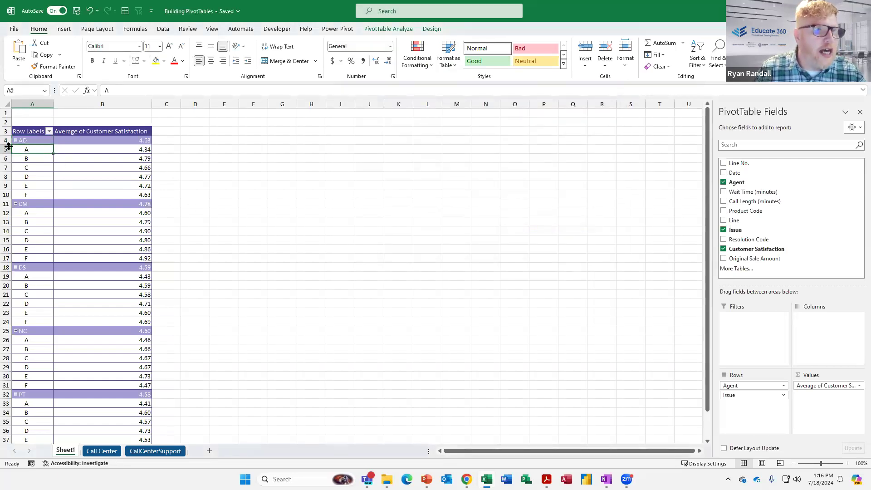
pyautogui.click(417, 58)
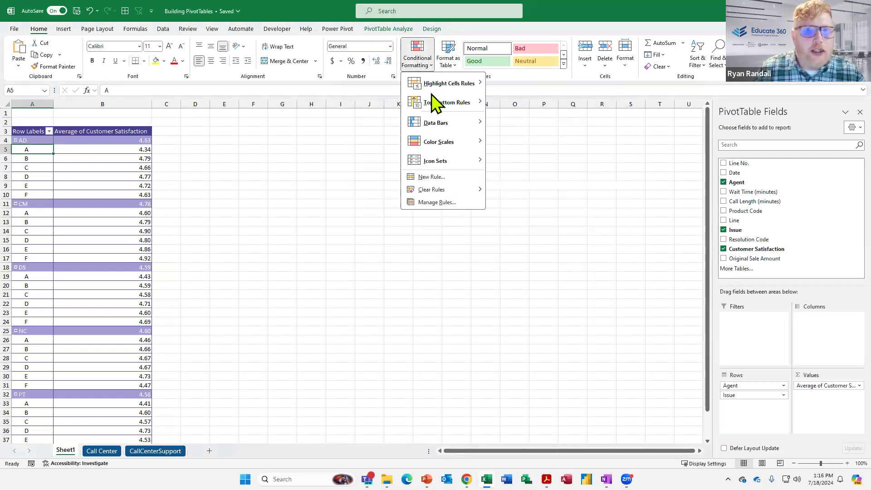
pyautogui.click(429, 177)
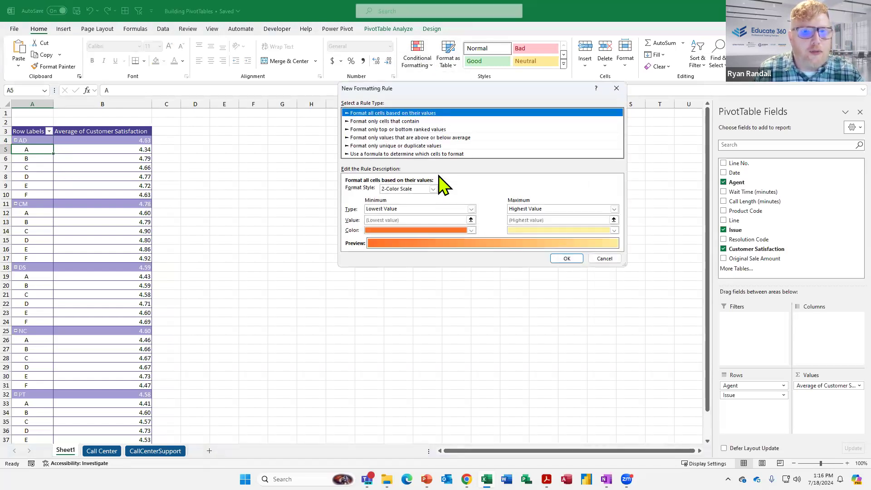
pyautogui.click(616, 88)
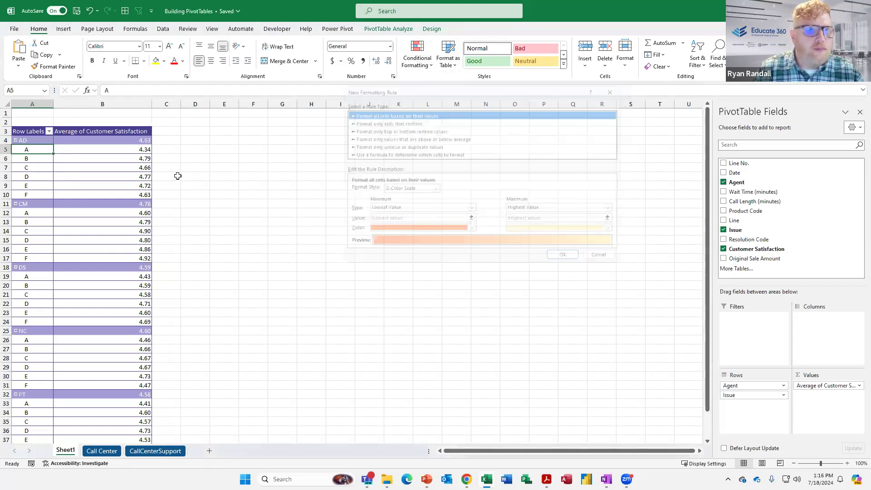
pyautogui.click(144, 142)
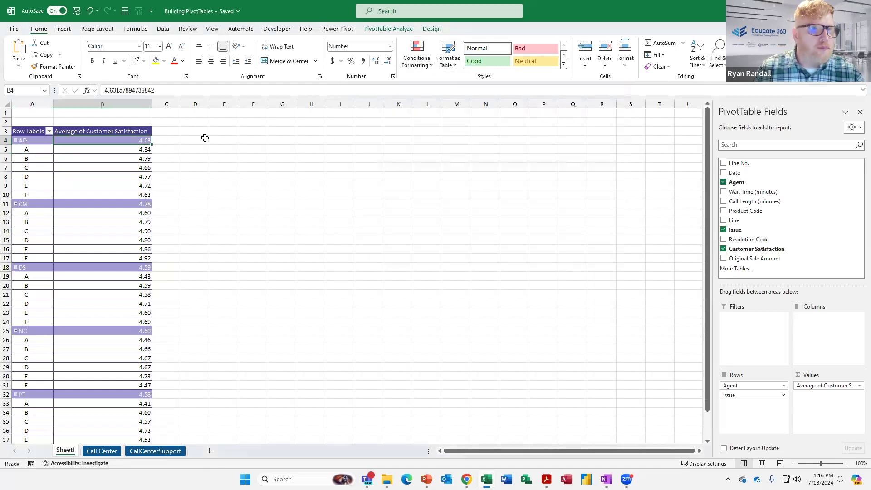
pyautogui.click(419, 64)
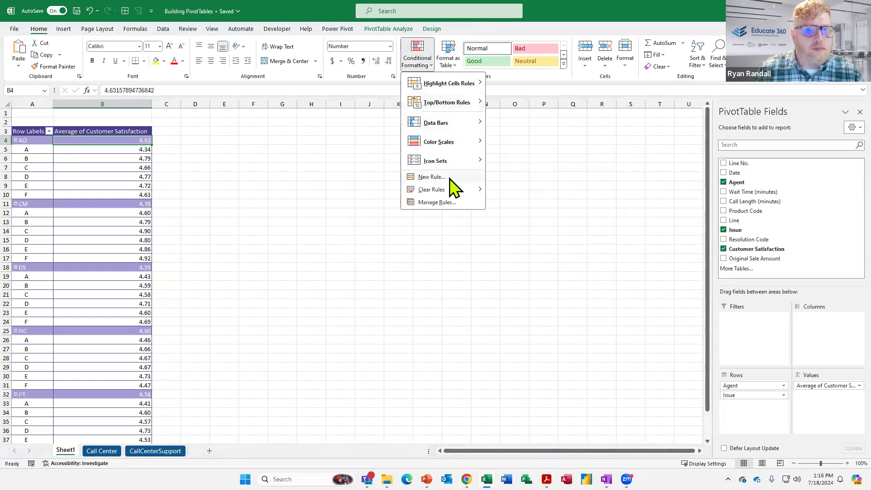
pyautogui.click(449, 178)
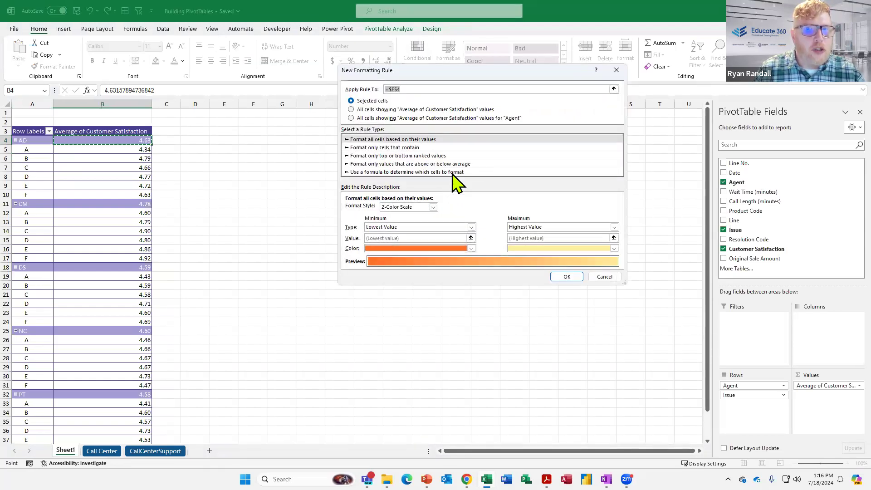
pyautogui.click(620, 71)
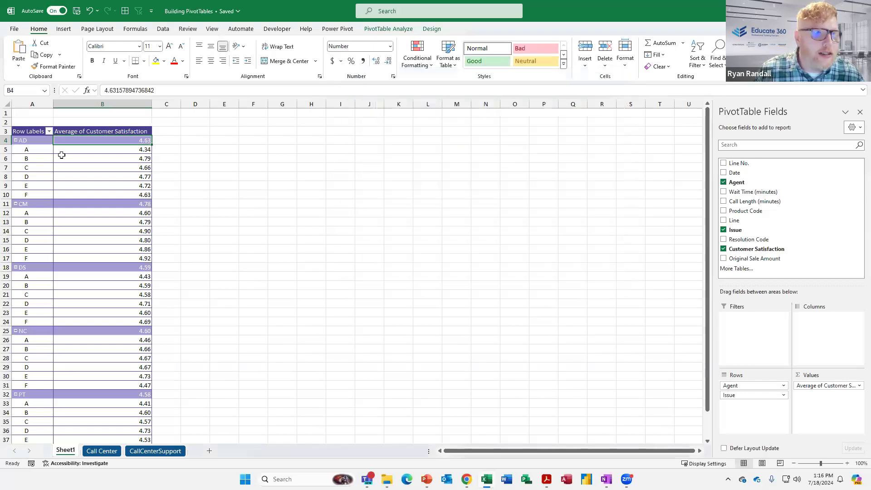
# Step: Repeat with the AD and Issue A labels, then select the AD average and open Conditional Formatting
pyautogui.click(30, 138)
pyautogui.click(427, 65)
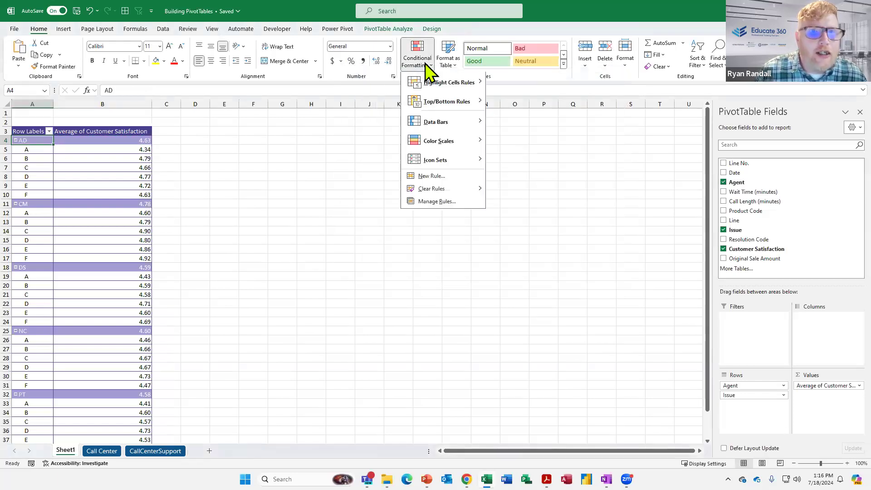
pyautogui.click(431, 177)
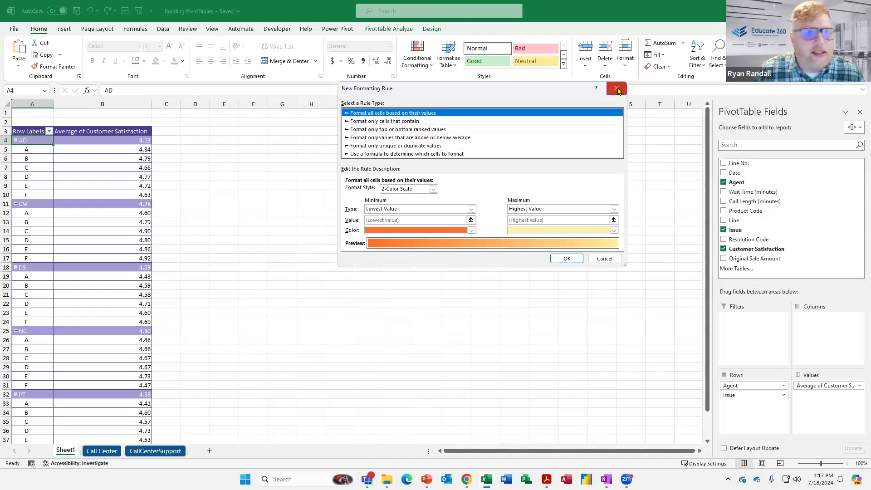
pyautogui.click(615, 89)
pyautogui.click(32, 151)
pyautogui.click(433, 65)
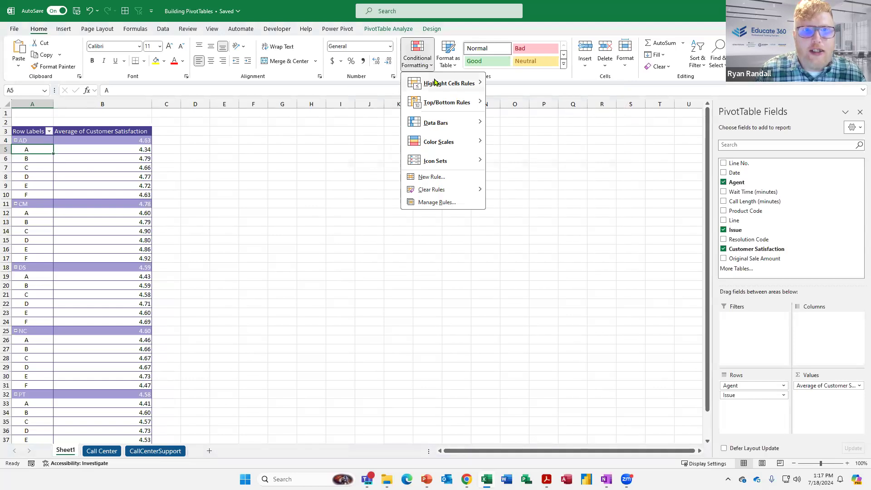
pyautogui.moveTo(454, 83)
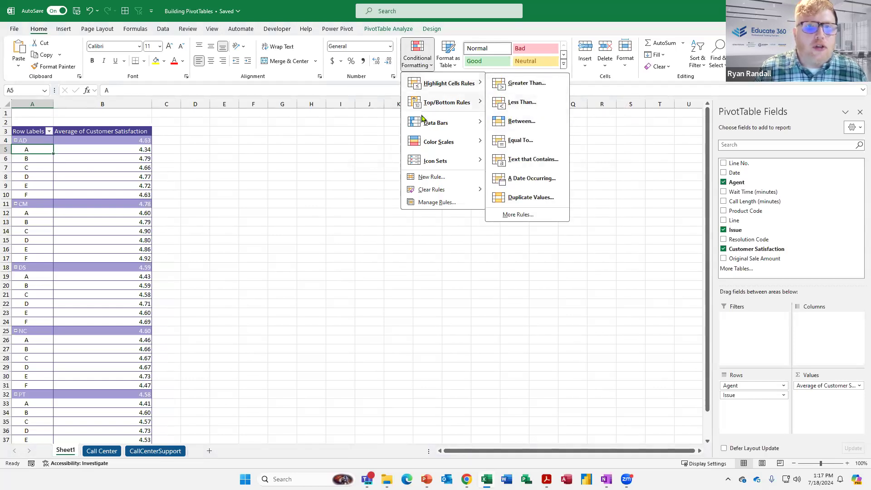
pyautogui.click(430, 177)
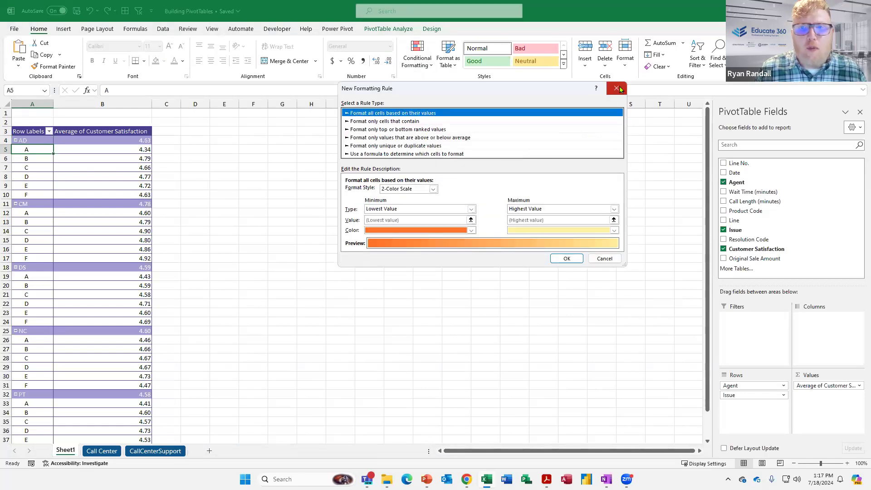
pyautogui.click(616, 88)
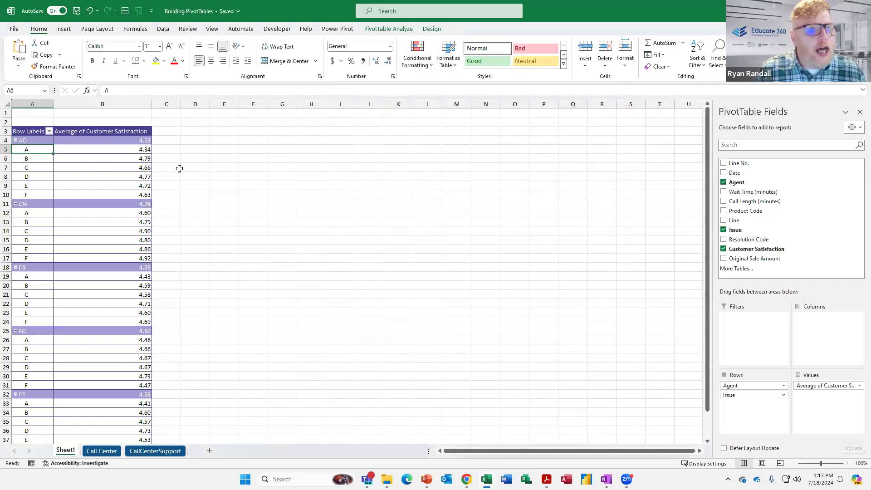
pyautogui.click(141, 141)
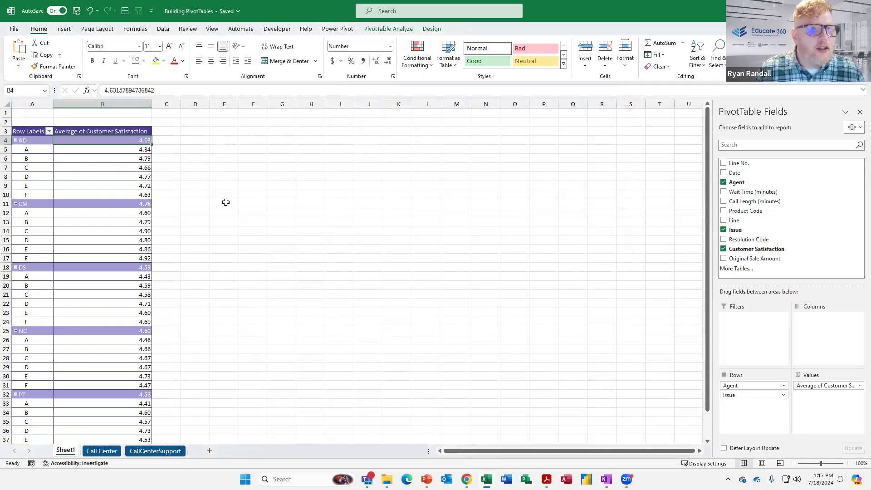
pyautogui.click(422, 65)
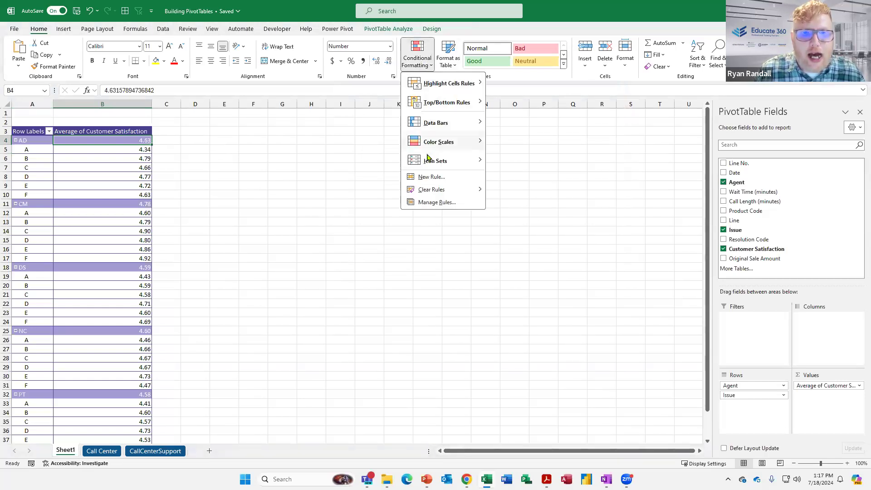
# Step: Create a rule for all Average of Customer Satisfaction values: Cell Value greater than 4.6
pyautogui.click(430, 178)
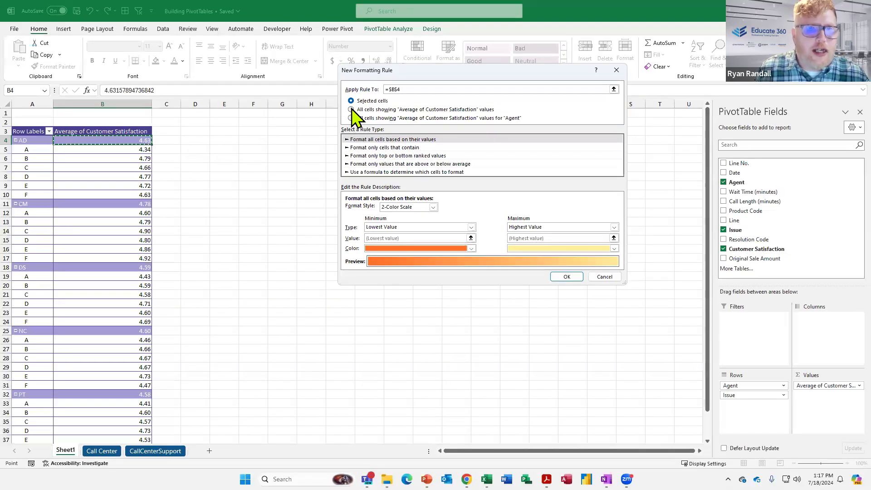
pyautogui.click(266, 146)
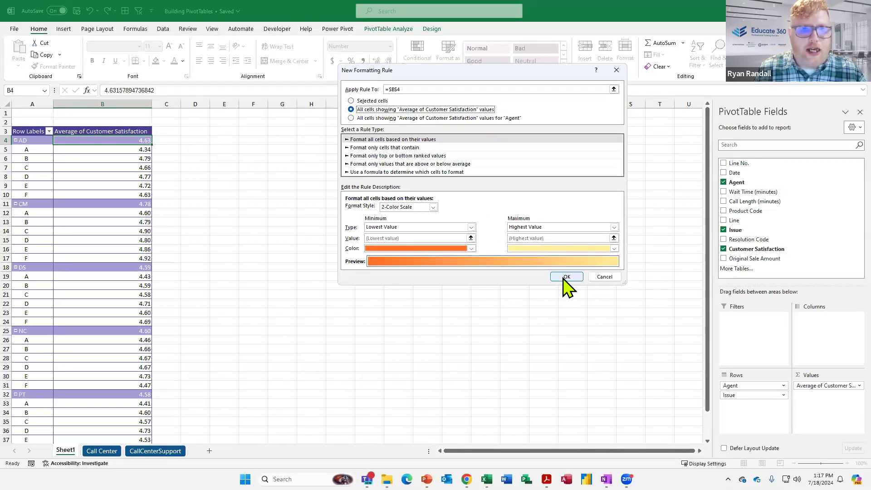
pyautogui.click(368, 156)
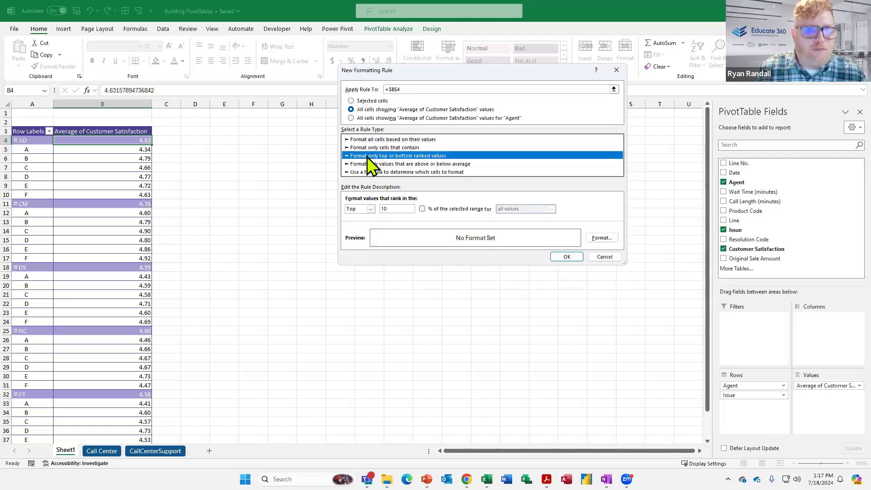
pyautogui.click(367, 147)
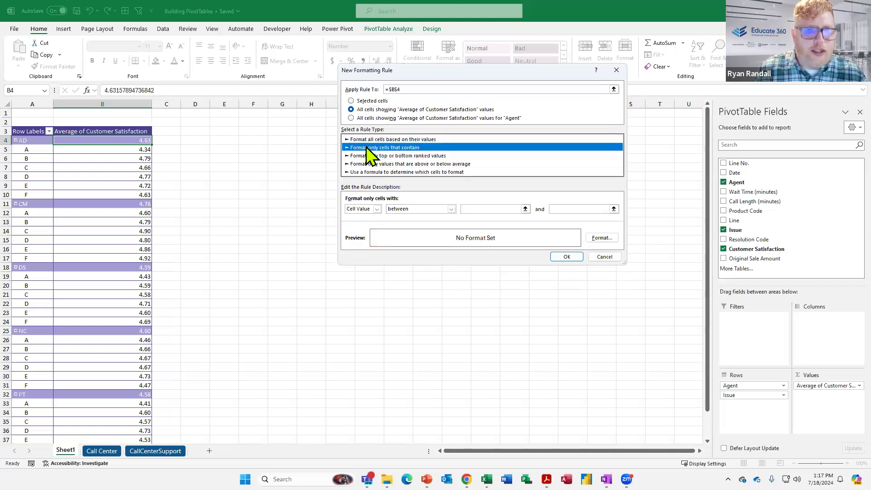
pyautogui.click(450, 209)
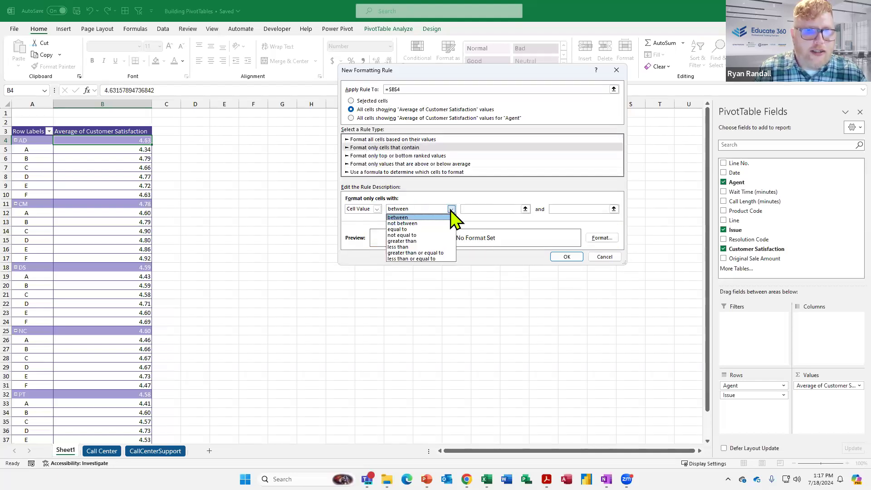
pyautogui.click(408, 241)
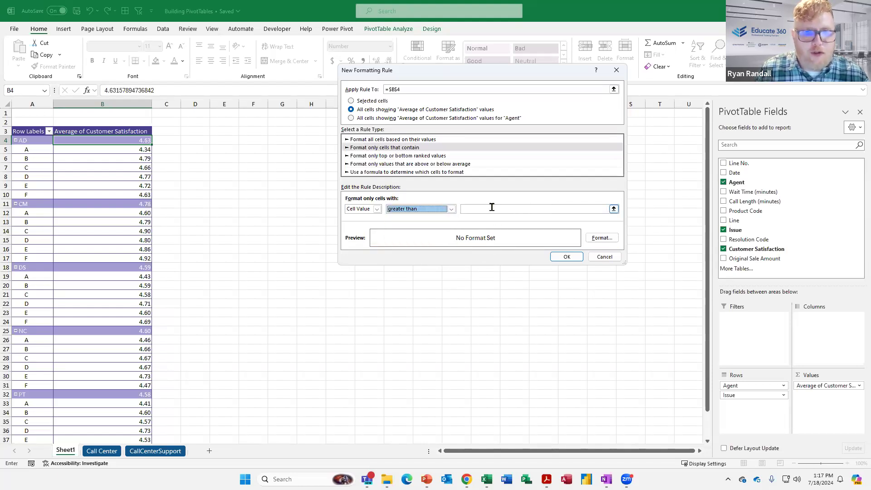
pyautogui.click(491, 208)
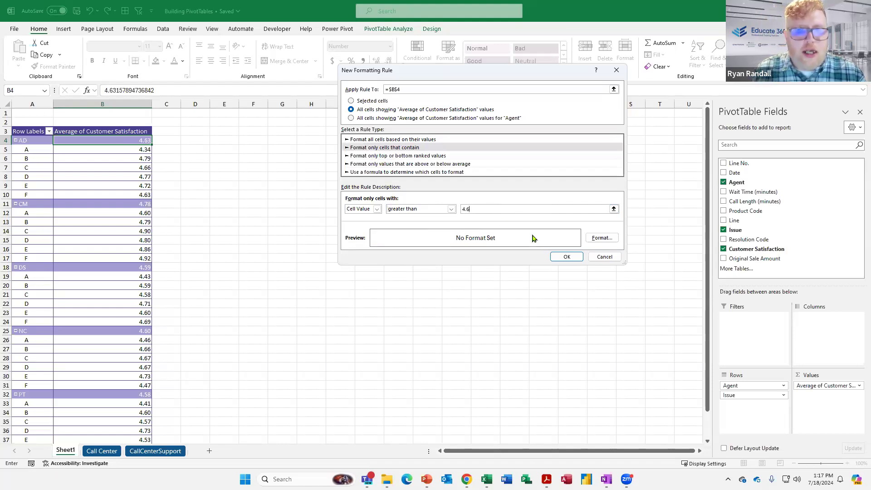
# Step: Give the rule a yellow fill and apply it to the pivot averages
pyautogui.click(602, 239)
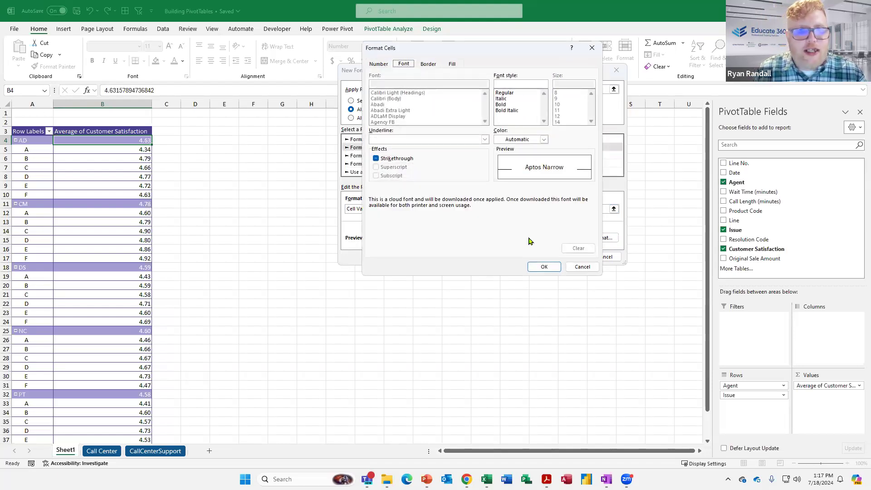
pyautogui.click(427, 65)
pyautogui.click(452, 65)
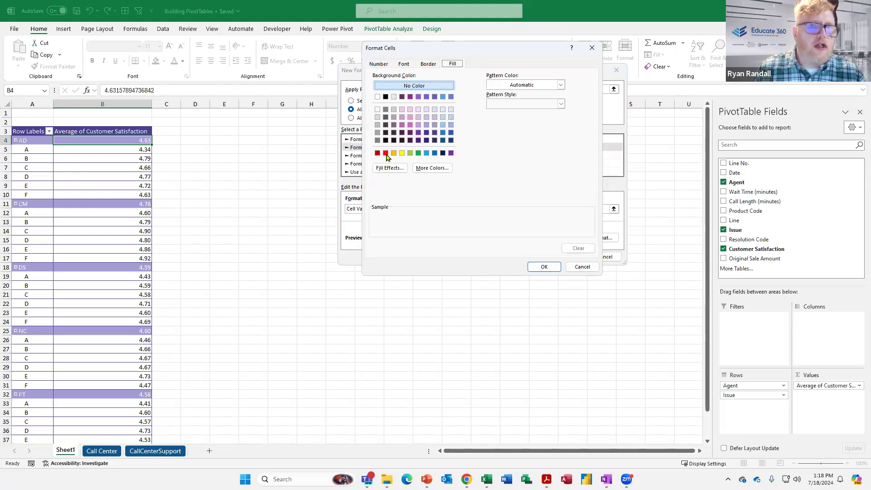
pyautogui.click(402, 153)
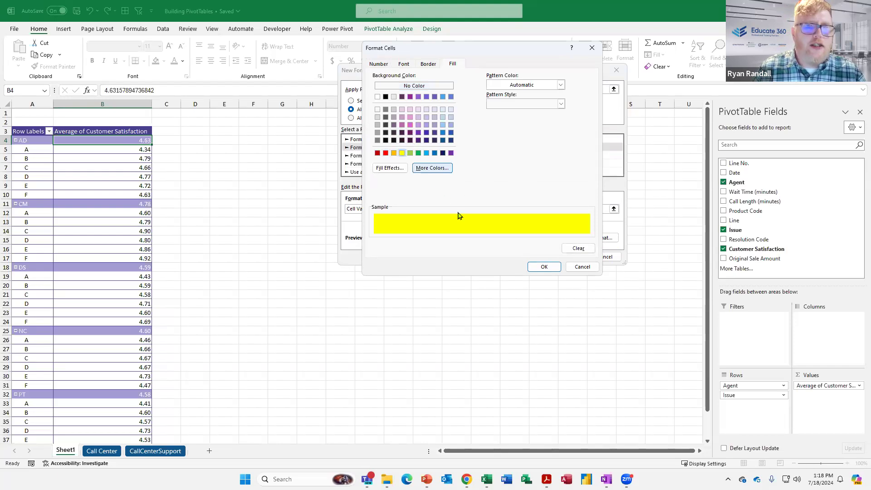
pyautogui.click(544, 267)
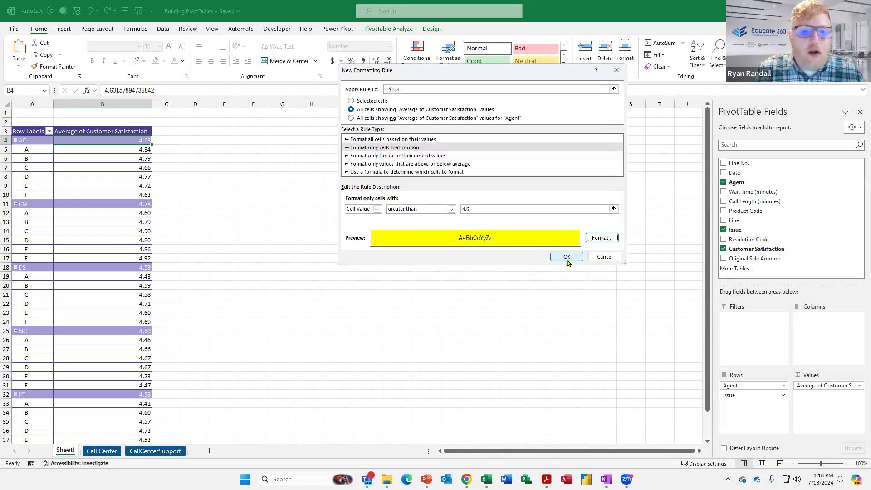
pyautogui.click(566, 257)
pyautogui.moveTo(45, 215); pyautogui.dragTo(91, 223)
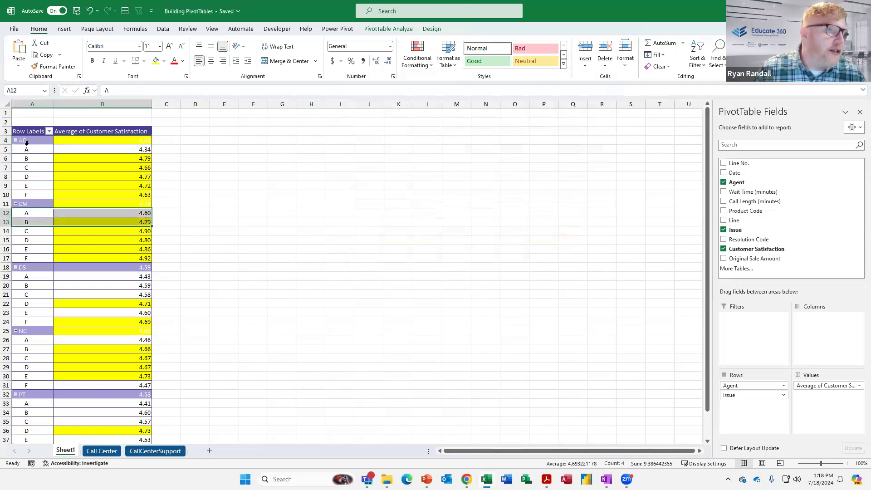
pyautogui.click(32, 141)
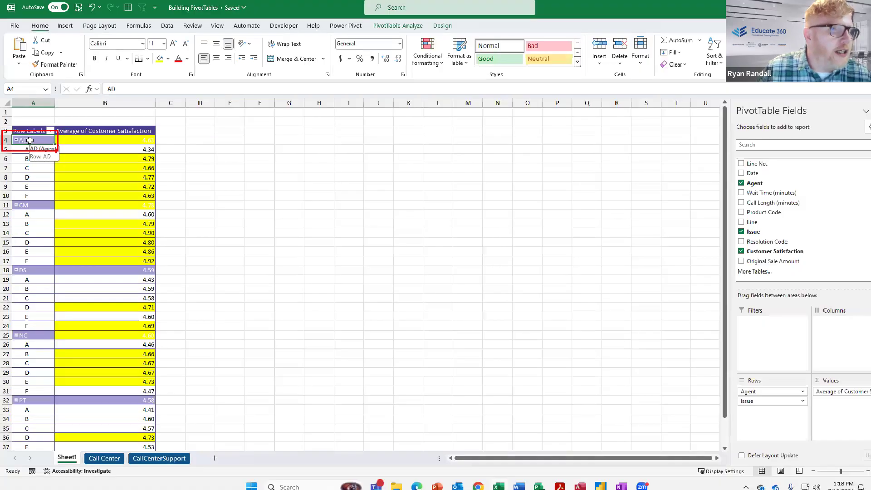
# Step: Collapse all agents and set the agent averages and grand total font colour to Automatic
pyautogui.rightClick(49, 143)
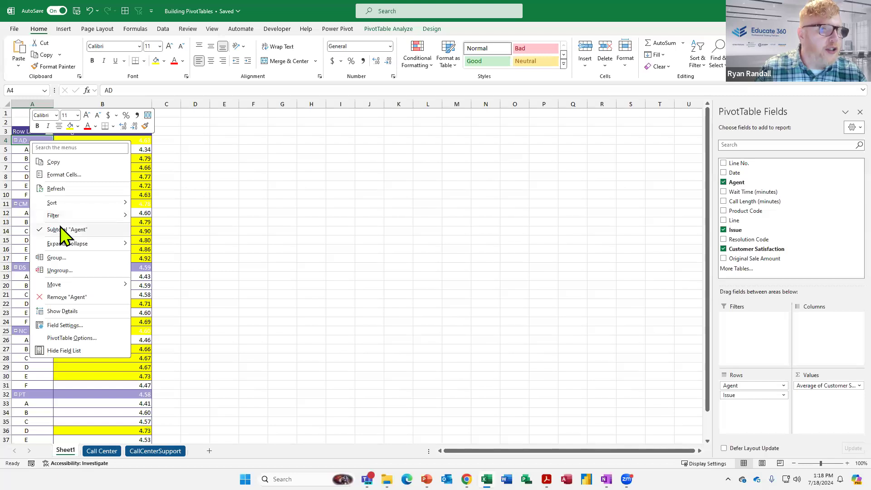
pyautogui.moveTo(68, 247)
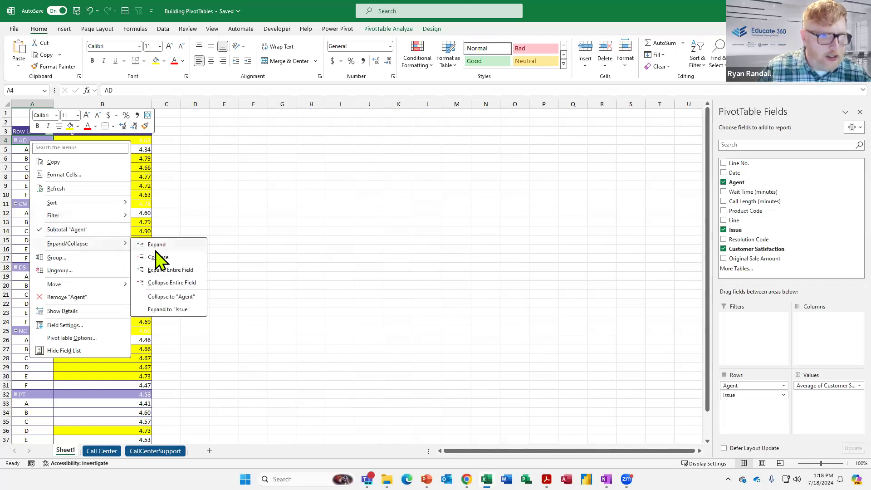
pyautogui.click(171, 282)
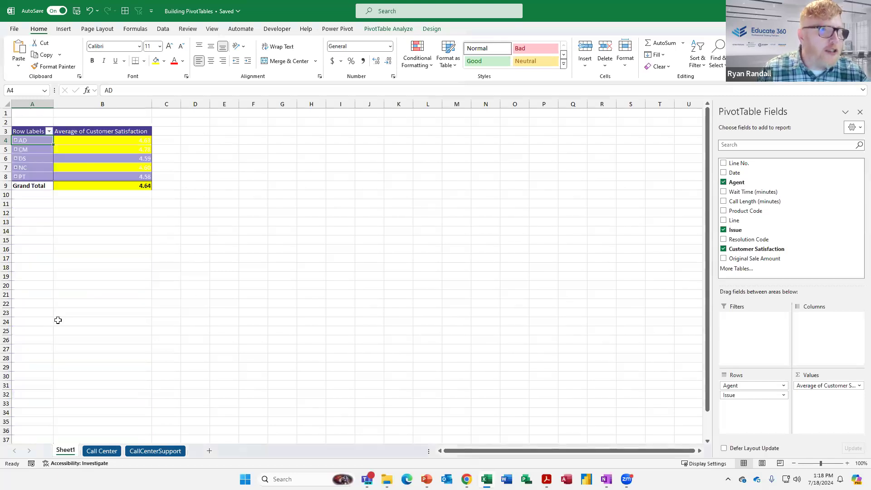
pyautogui.moveTo(127, 140); pyautogui.dragTo(121, 177)
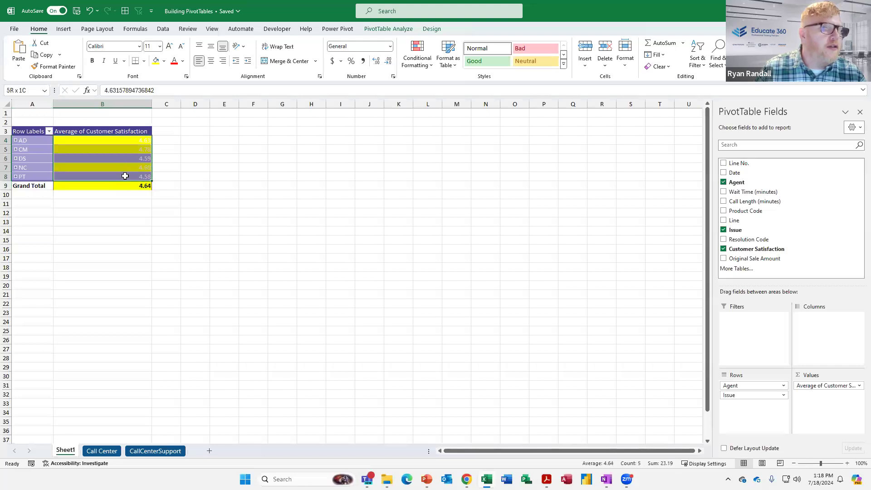
pyautogui.click(183, 61)
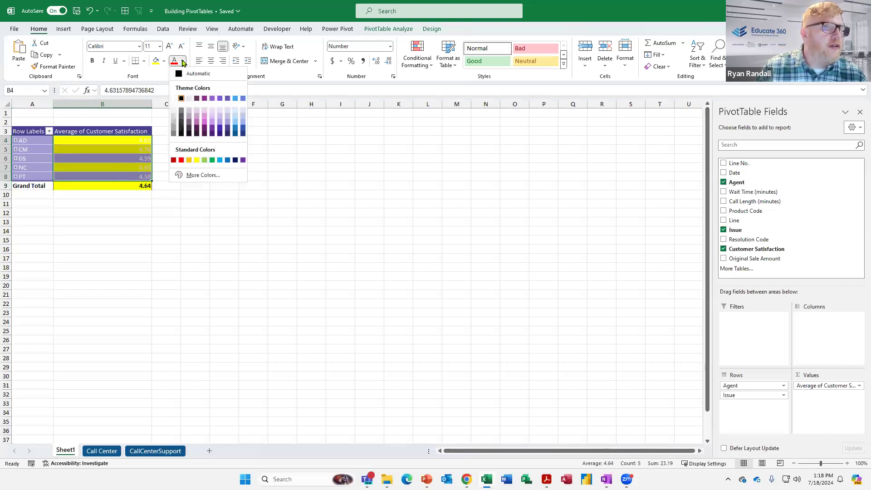
pyautogui.click(179, 77)
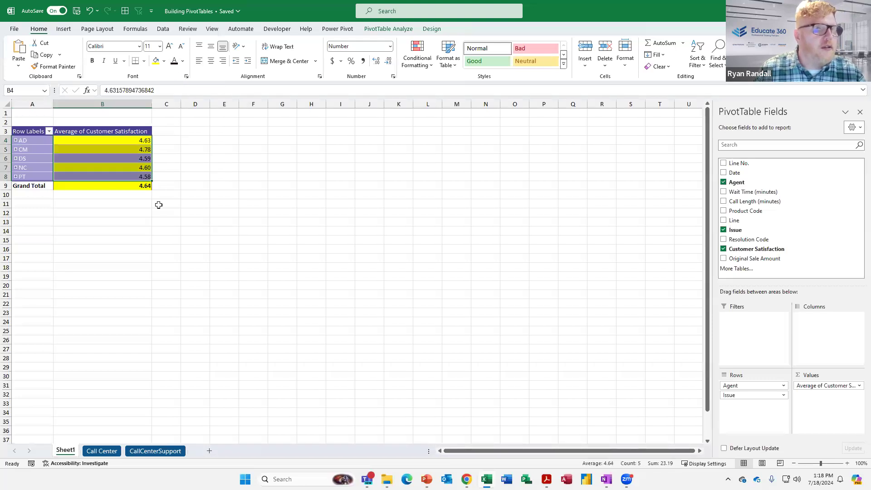
pyautogui.click(116, 169)
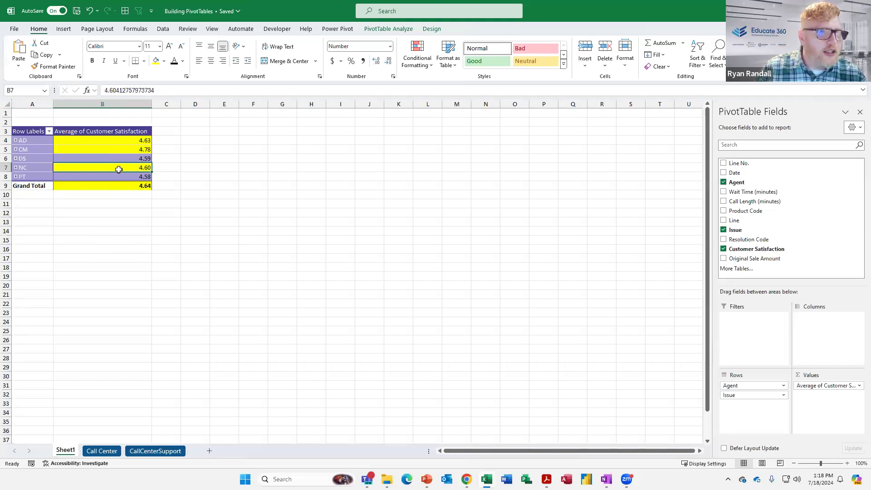
pyautogui.moveTo(135, 187)
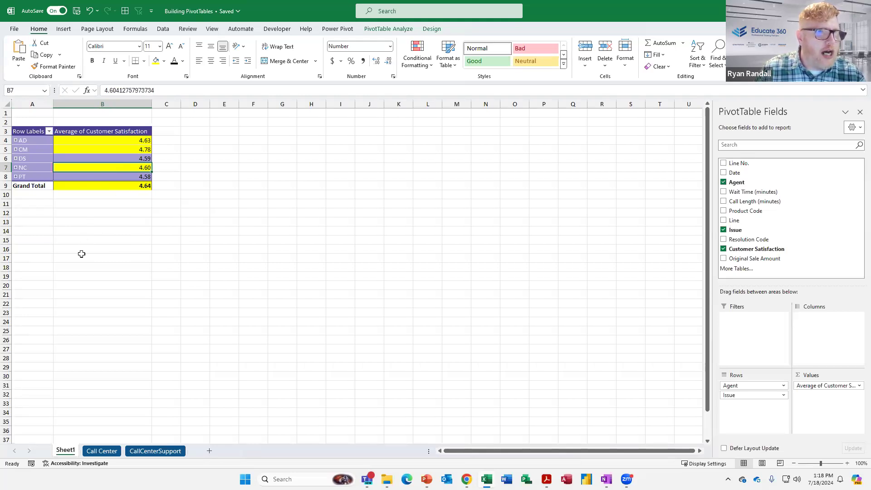
# Step: Expand the entire Agent field so every agent shows its issue rows again
pyautogui.rightClick(24, 140)
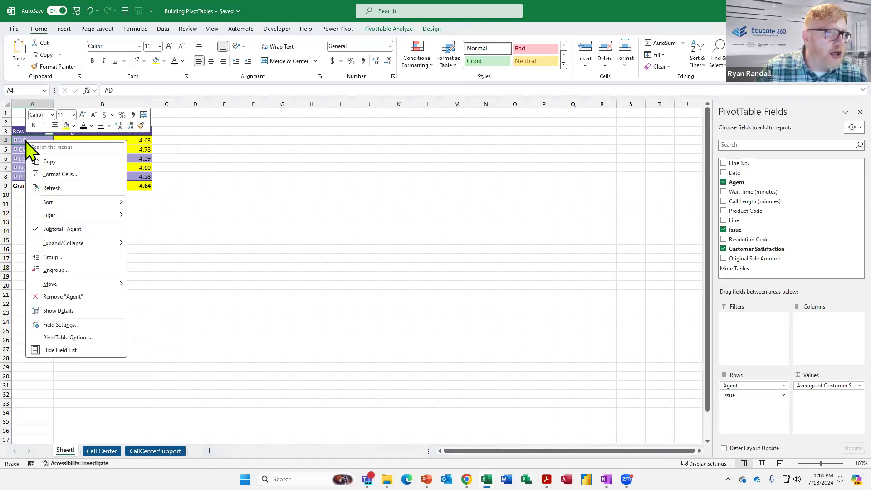
pyautogui.moveTo(82, 245)
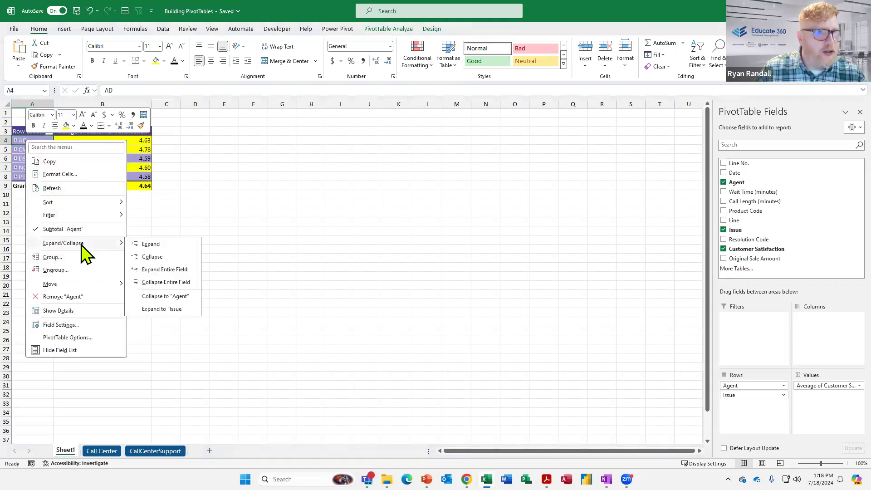
pyautogui.click(156, 244)
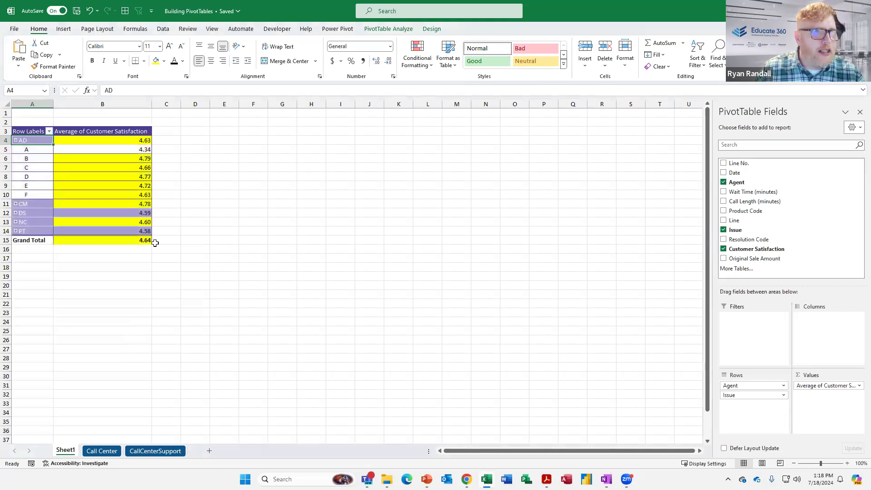
pyautogui.rightClick(27, 141)
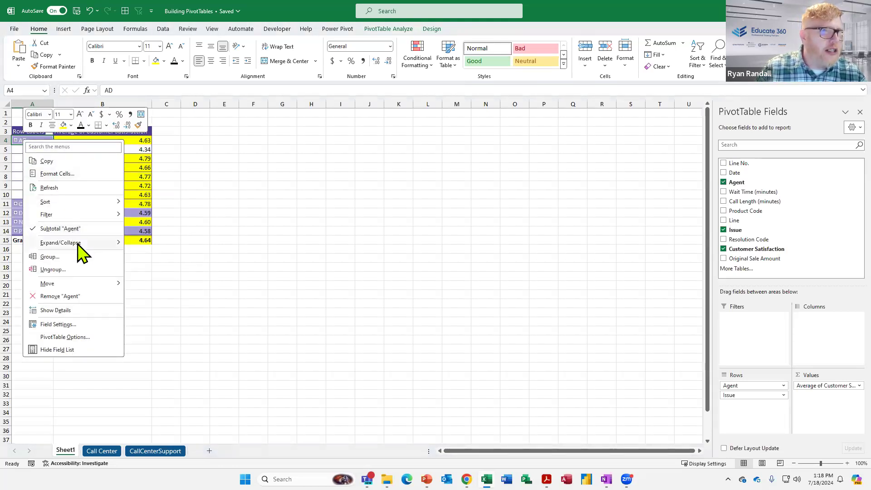
pyautogui.moveTo(79, 245)
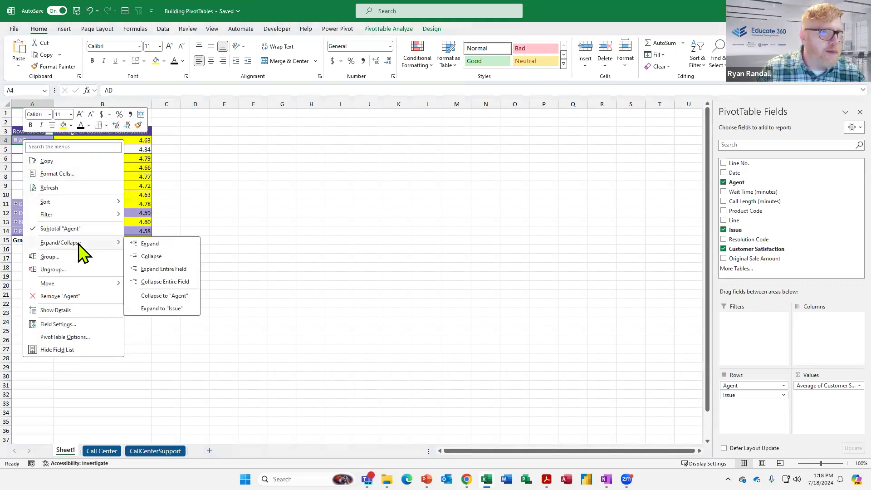
pyautogui.click(166, 268)
pyautogui.scroll(-3, 136, 235)
pyautogui.scroll(3, 135, 235)
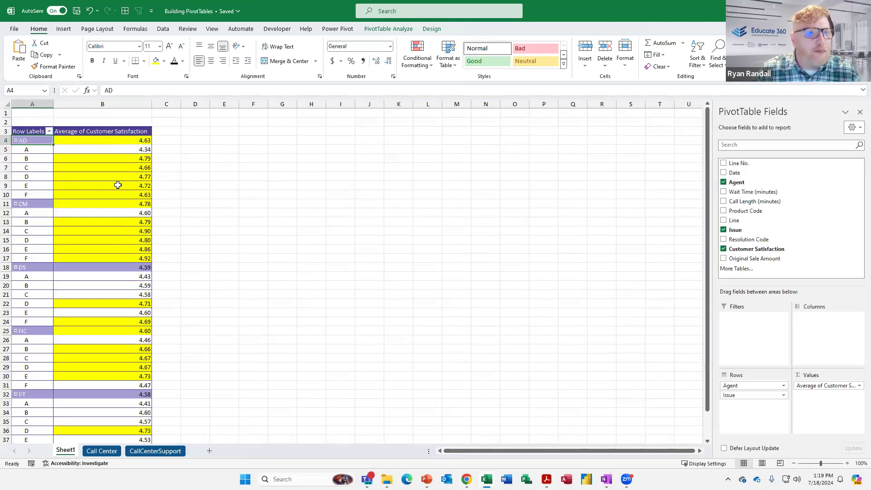
pyautogui.scroll(-2, 117, 185)
pyautogui.scroll(-2, 118, 190)
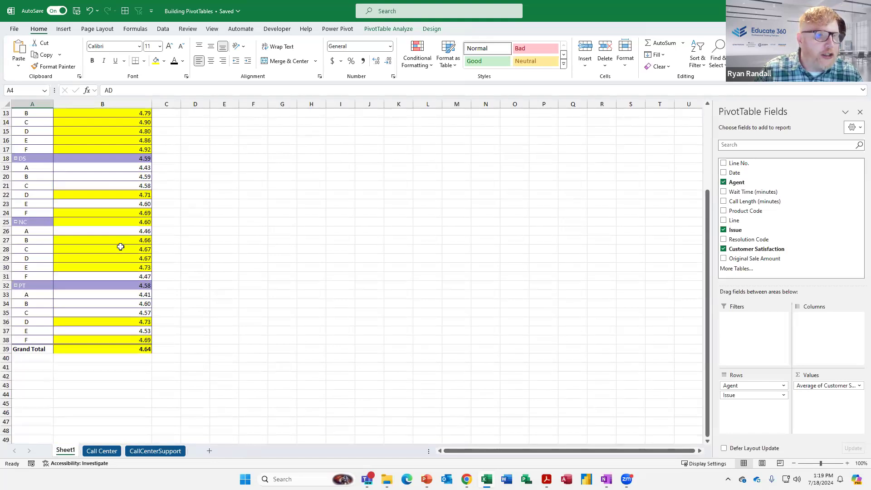
pyautogui.scroll(-2, 120, 247)
pyautogui.scroll(4, 118, 247)
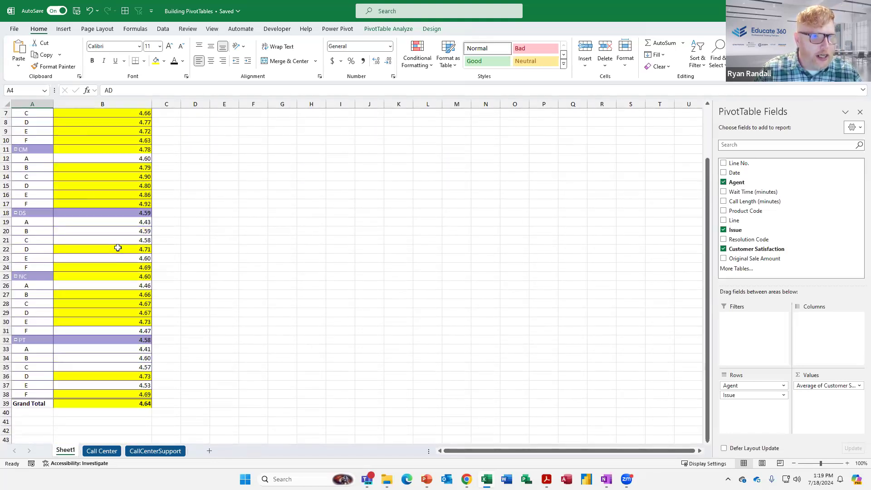
pyautogui.scroll(2, 117, 245)
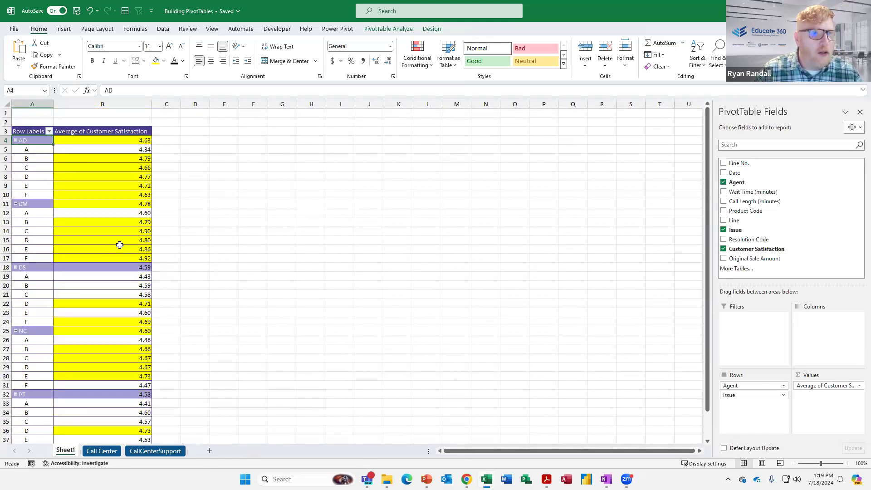
# Step: Clear conditional formatting rules from the entire sheet, removing all yellow fills
pyautogui.click(421, 66)
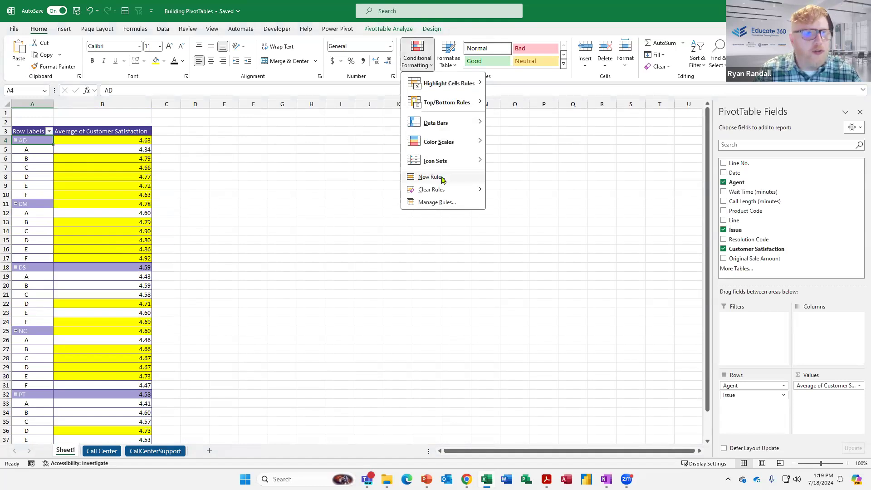
pyautogui.moveTo(447, 190)
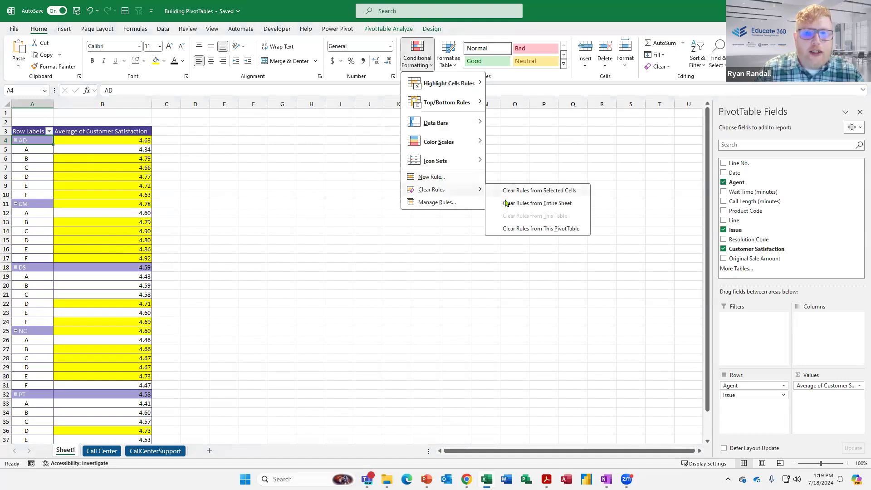
pyautogui.click(510, 203)
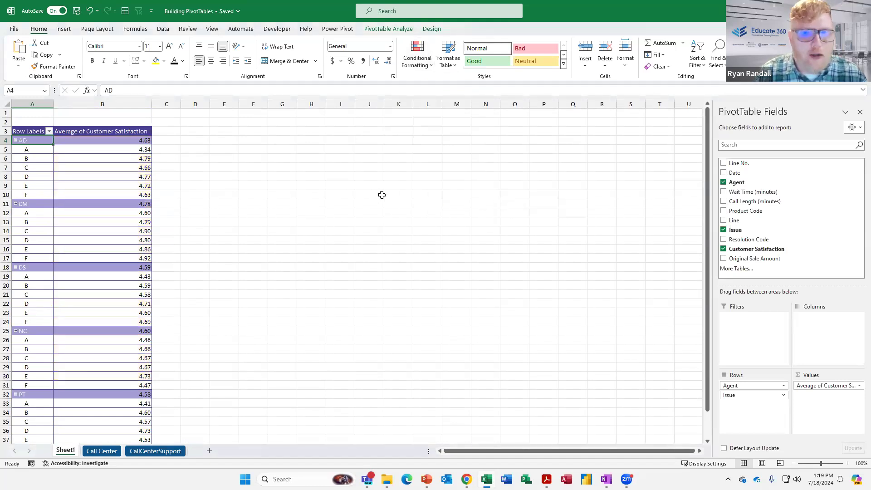
# Step: Replace Issue and satisfaction averages with Wait Time and Call Length (minutes) as pivot values
pyautogui.moveTo(737, 396); pyautogui.dragTo(781, 246)
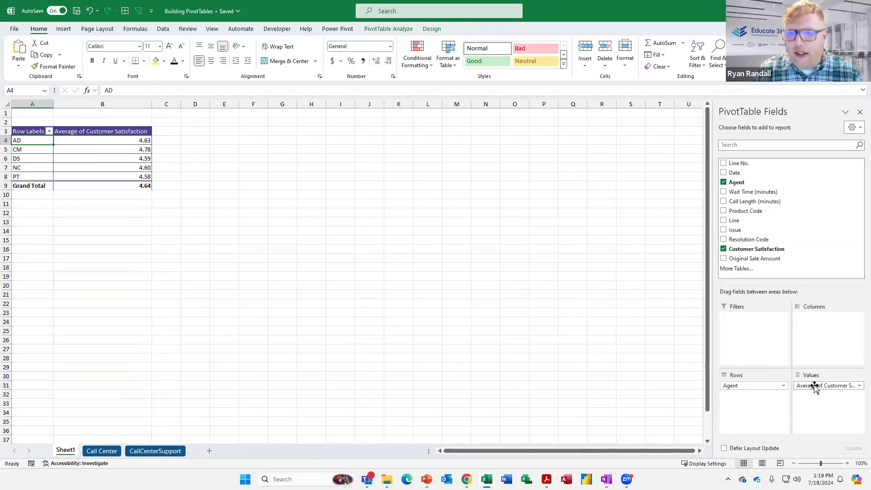
pyautogui.moveTo(814, 388); pyautogui.dragTo(770, 254)
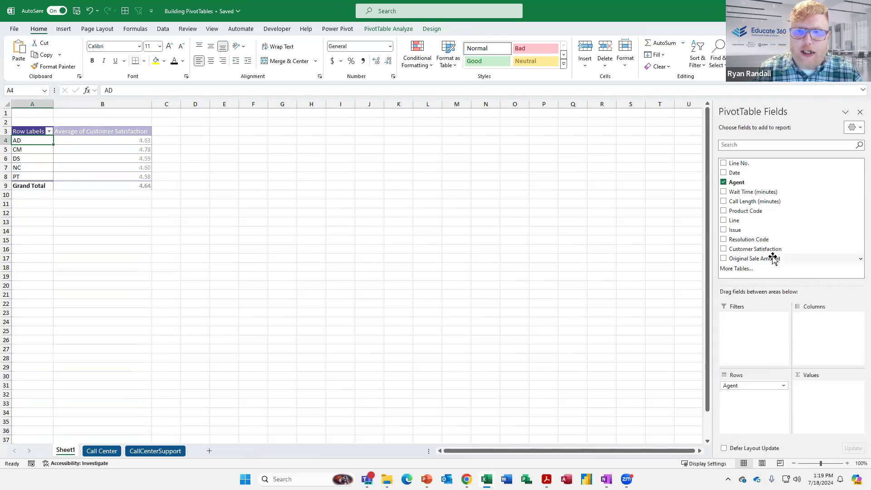
pyautogui.moveTo(750, 192); pyautogui.dragTo(826, 391)
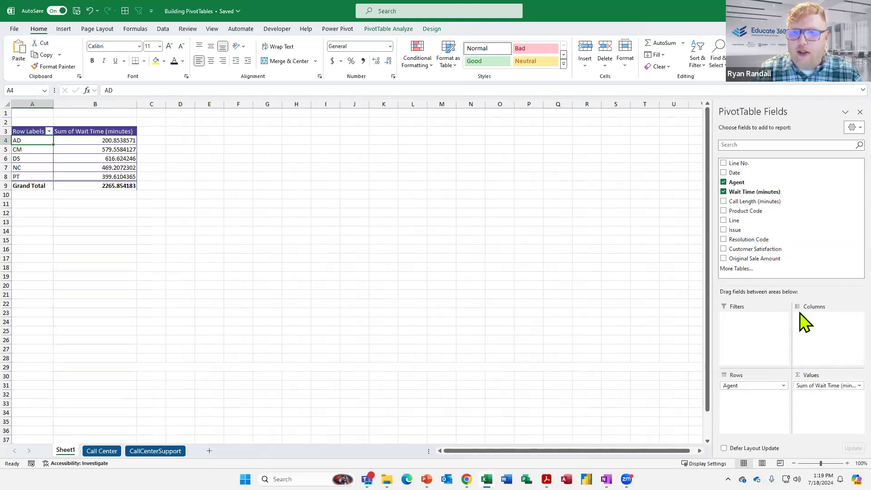
pyautogui.moveTo(751, 202); pyautogui.dragTo(827, 408)
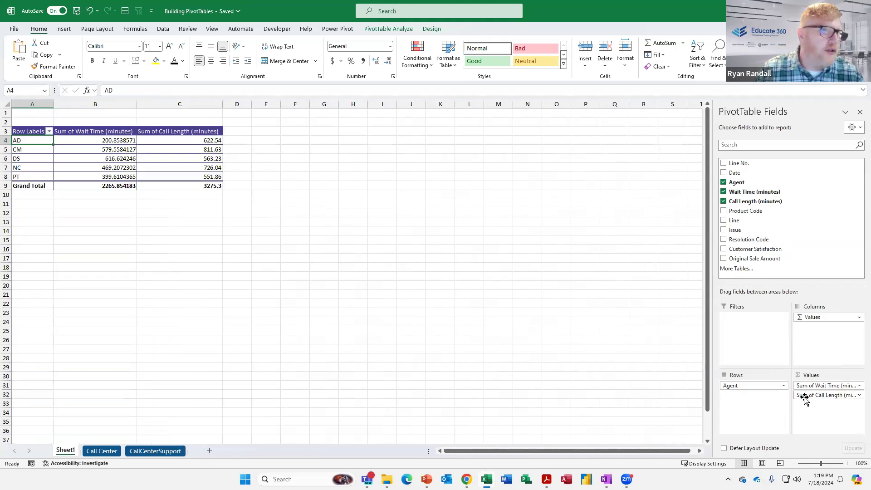
pyautogui.moveTo(221, 158); pyautogui.dragTo(230, 175)
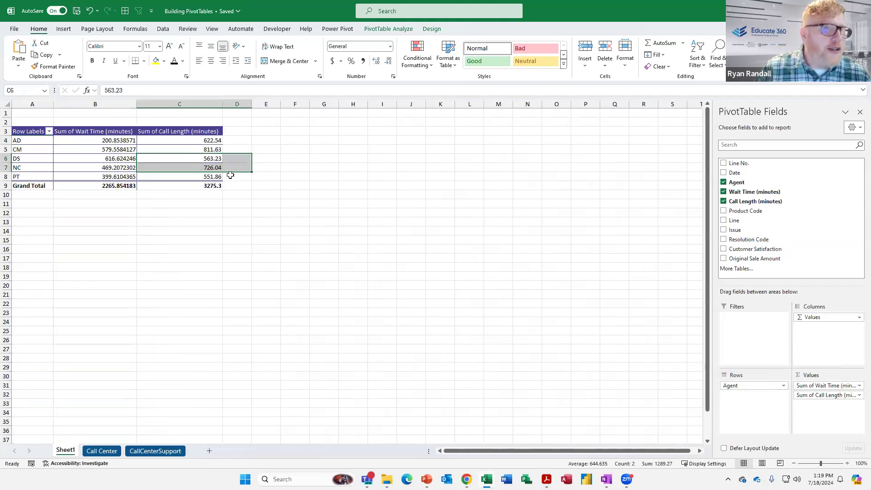
# Step: Summarize Call Length by Average instead of Sum
pyautogui.rightClick(198, 139)
pyautogui.moveTo(282, 245)
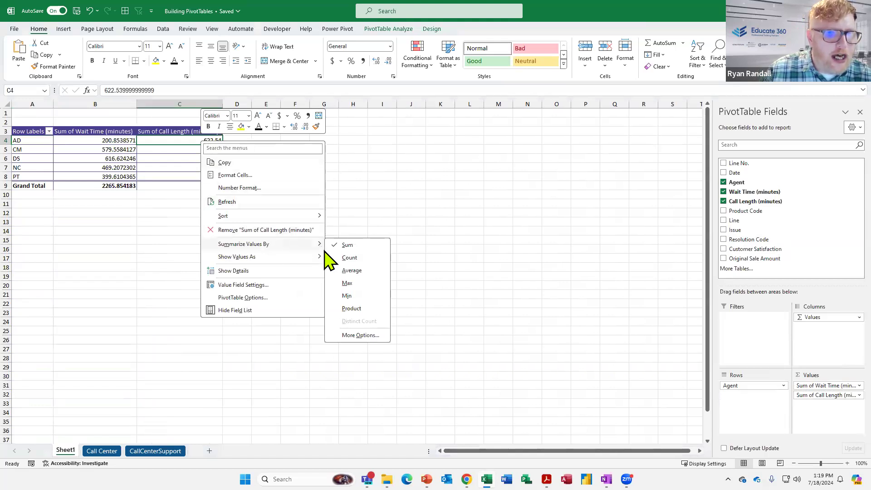
pyautogui.click(352, 271)
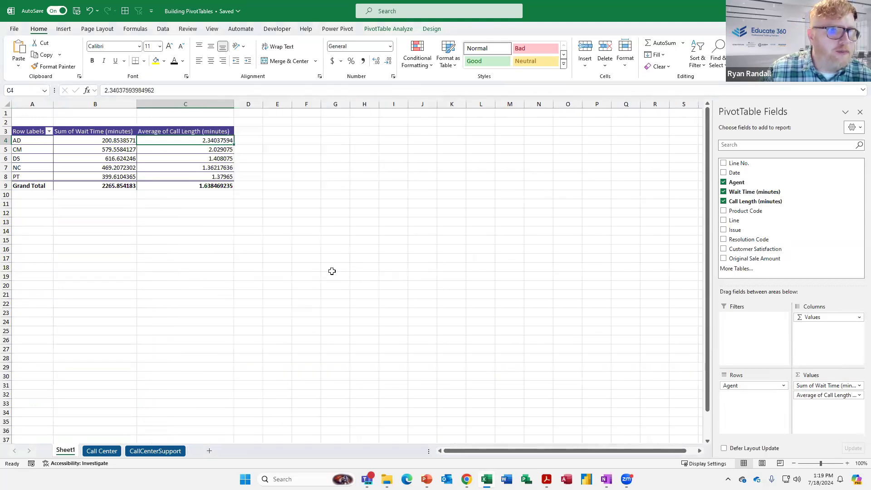
# Step: Format the average call length column as Number with two decimal places
pyautogui.rightClick(217, 140)
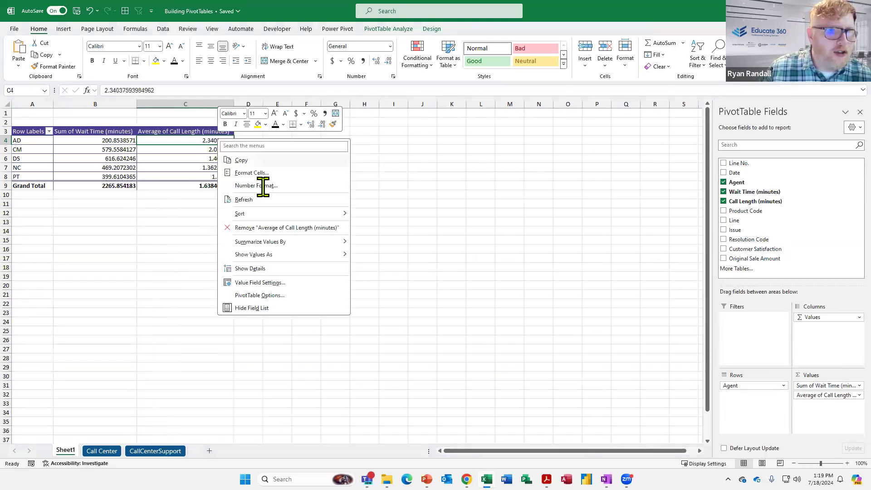
pyautogui.click(265, 186)
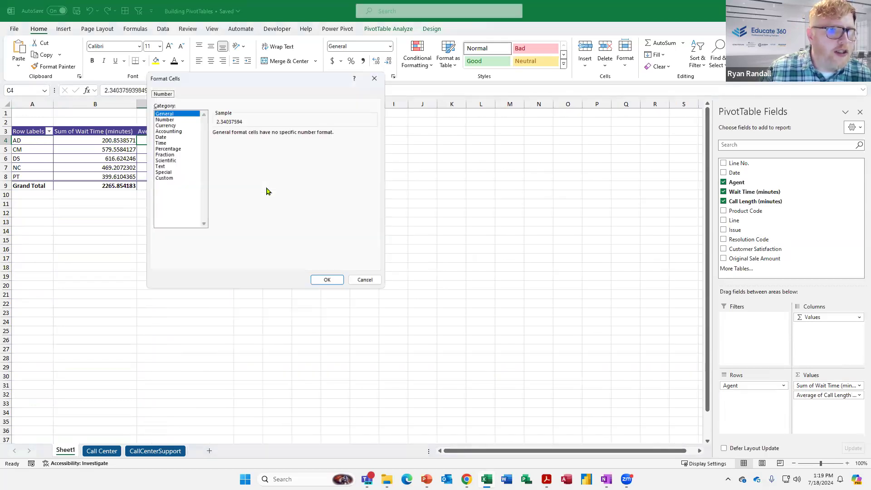
pyautogui.click(164, 119)
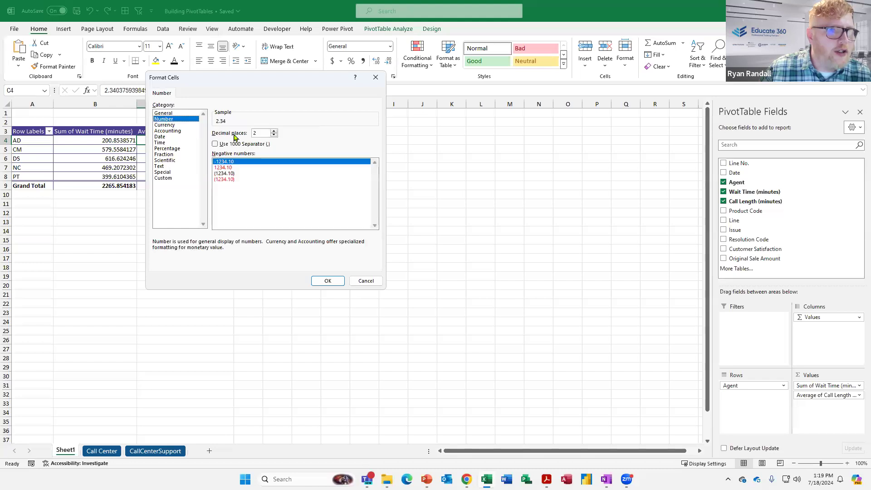
pyautogui.click(327, 280)
# Step: Summarize the Wait Time values by Average
pyautogui.click(121, 141)
pyautogui.rightClick(122, 143)
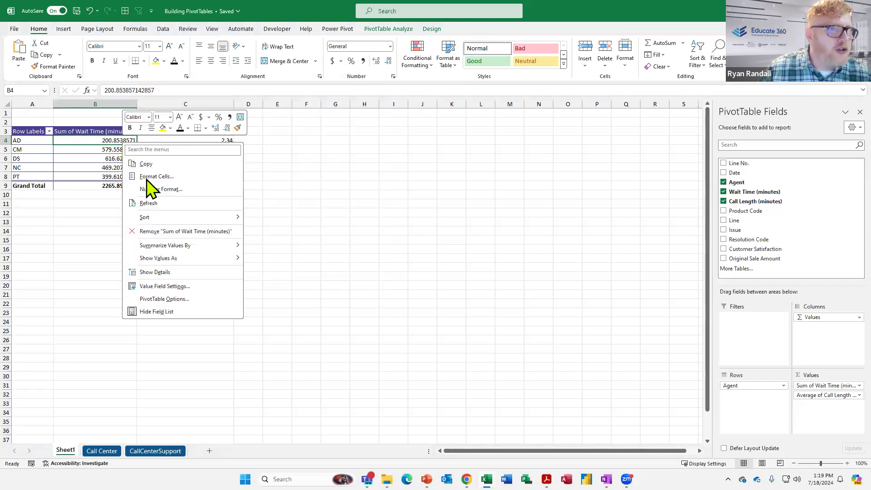
pyautogui.moveTo(196, 247)
pyautogui.click(263, 272)
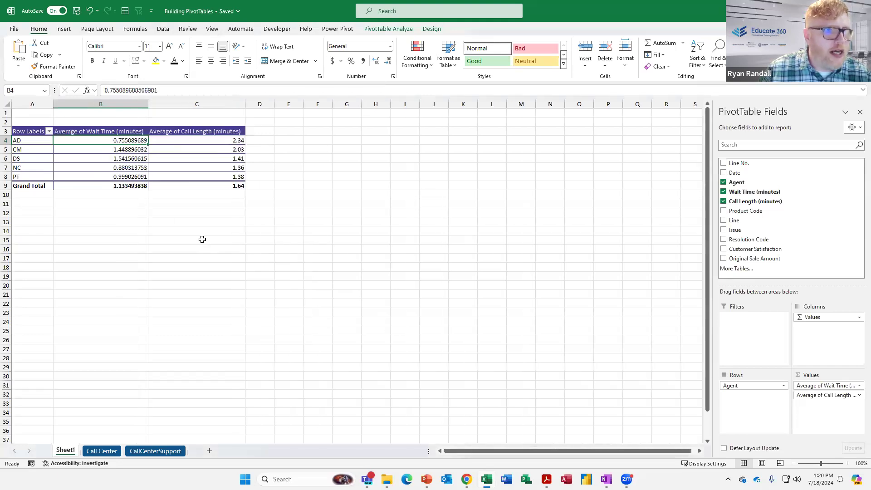
# Step: Give average wait time a two-decimal Number format, then start the PowerPoint slideshow
pyautogui.rightClick(129, 144)
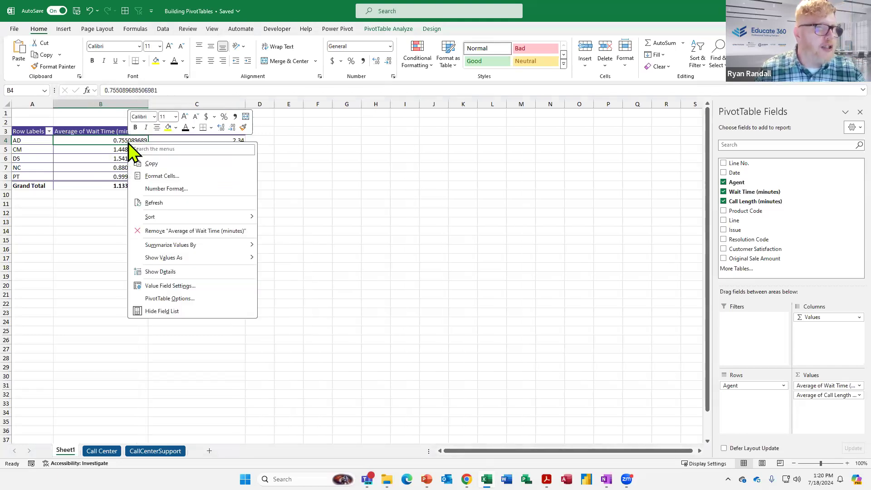
pyautogui.click(161, 189)
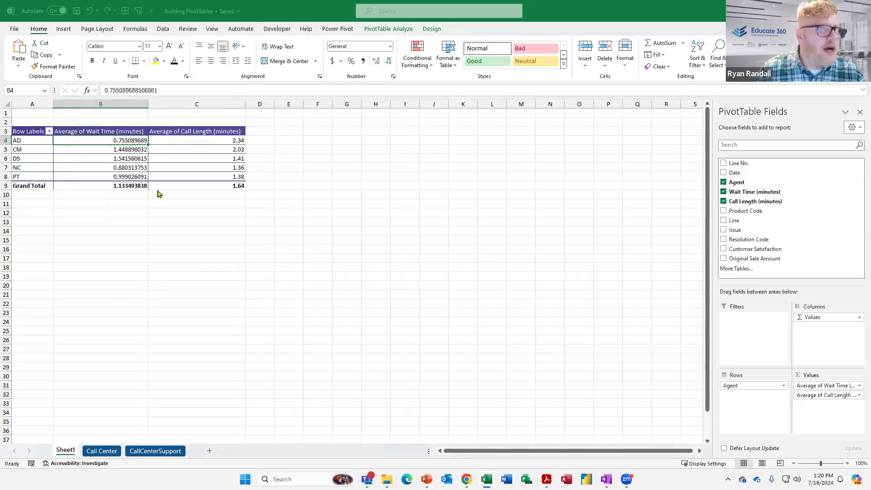
pyautogui.click(53, 121)
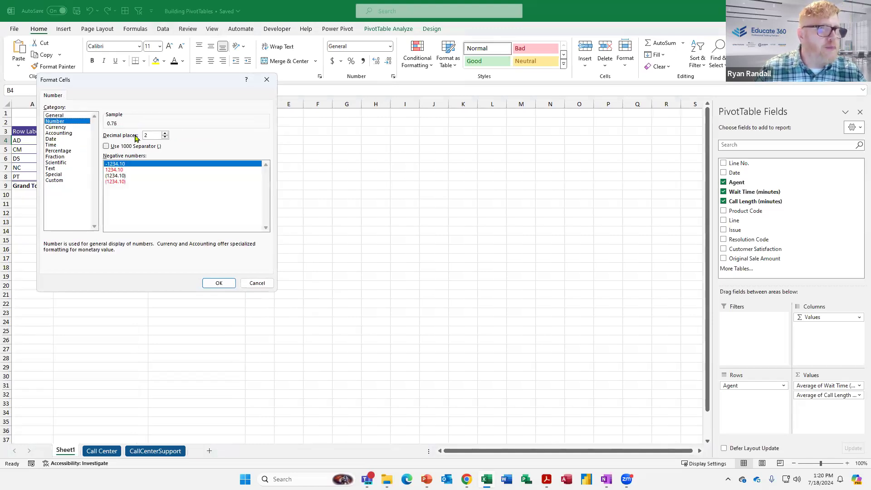
pyautogui.click(219, 283)
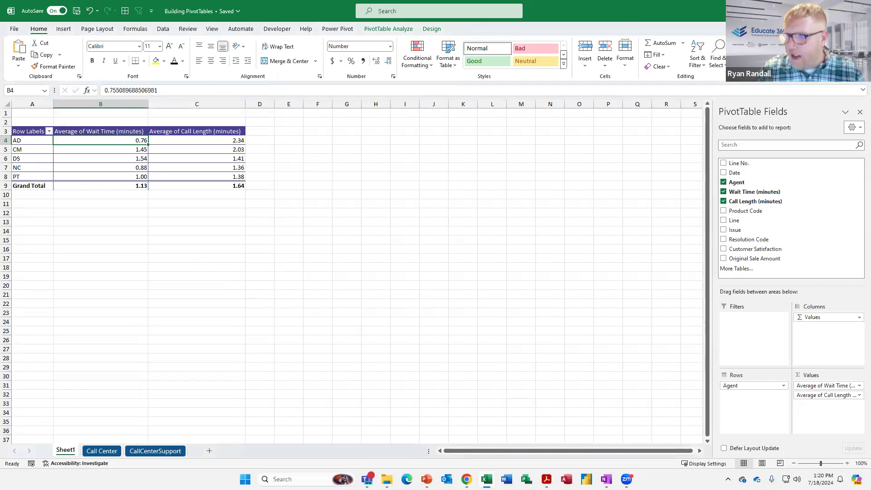
pyautogui.hotkey('shift', 'F5')
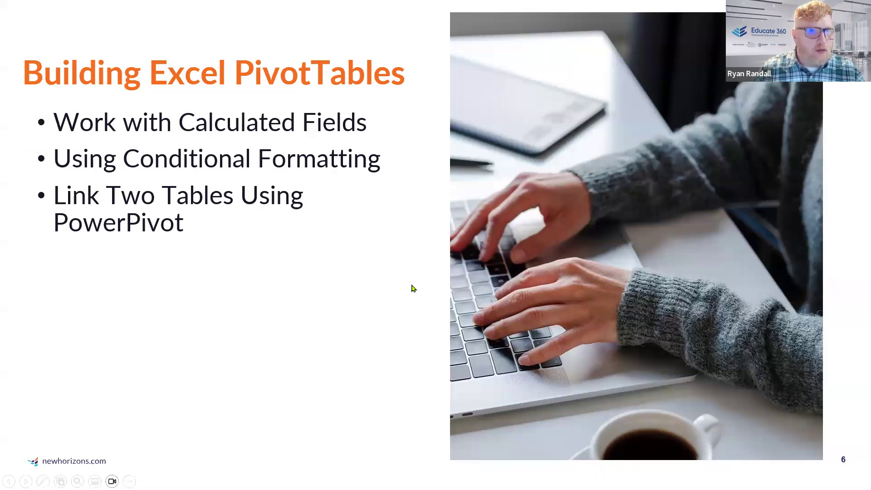
# Step: Leave the Building Excel PivotTables slideshow and return to the Excel workbook
pyautogui.scroll(-1, 253, 120)
pyautogui.scroll(1, 294, 183)
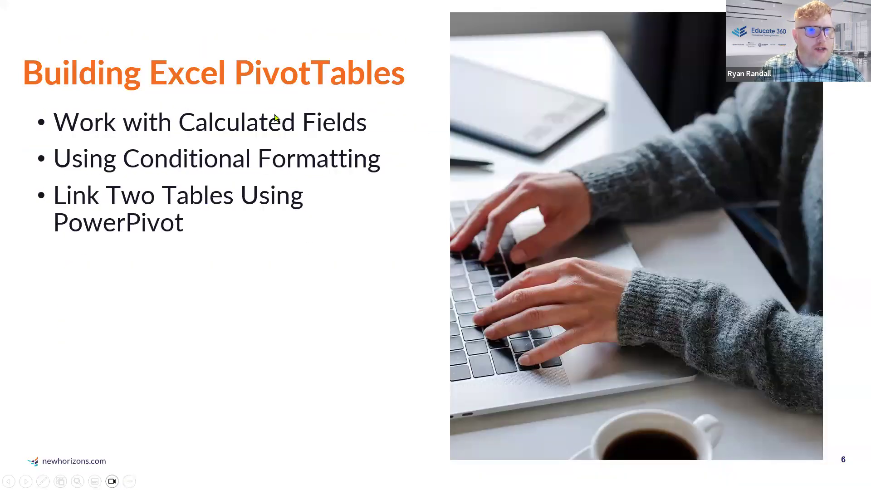
pyautogui.hotkey('alt', 'Tab')
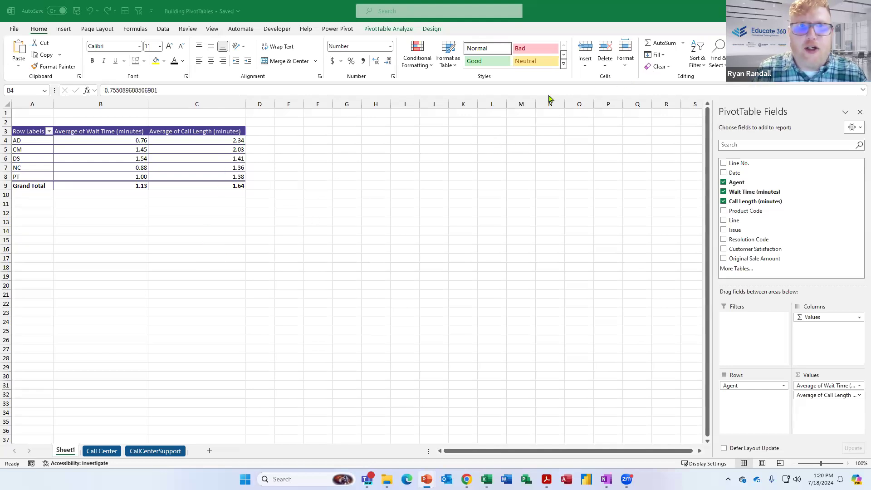
# Step: Start a new calculated field named Total Call Length from PivotTable Analyze
pyautogui.click(386, 29)
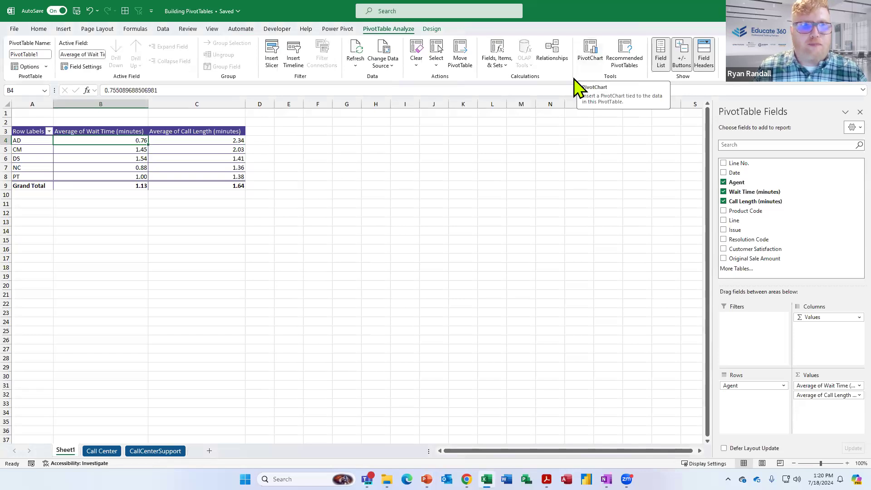
pyautogui.click(498, 64)
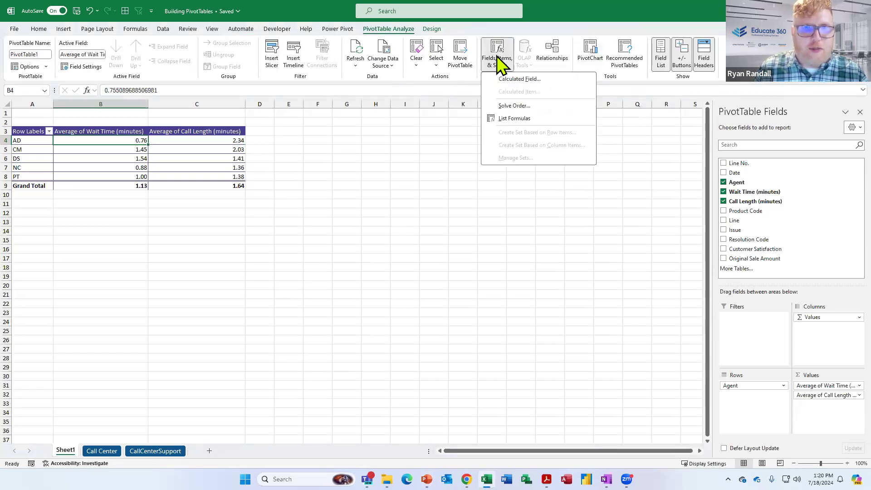
pyautogui.click(525, 79)
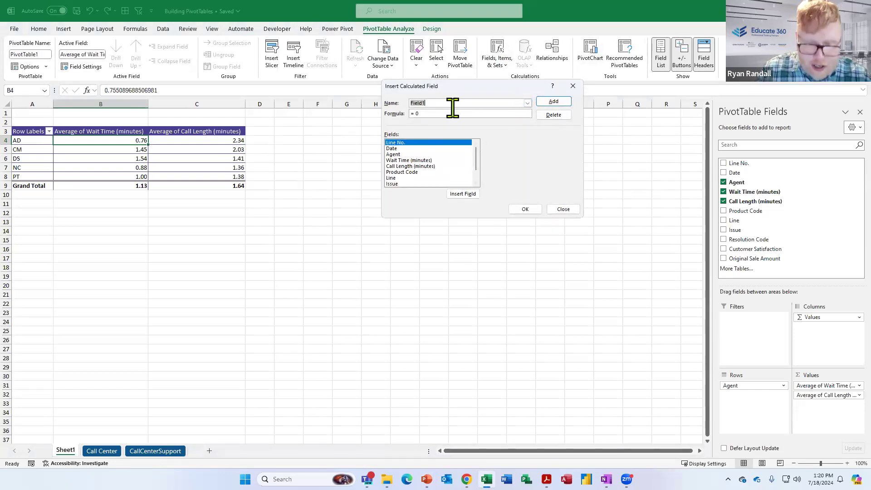
pyautogui.write('Total Call Length')
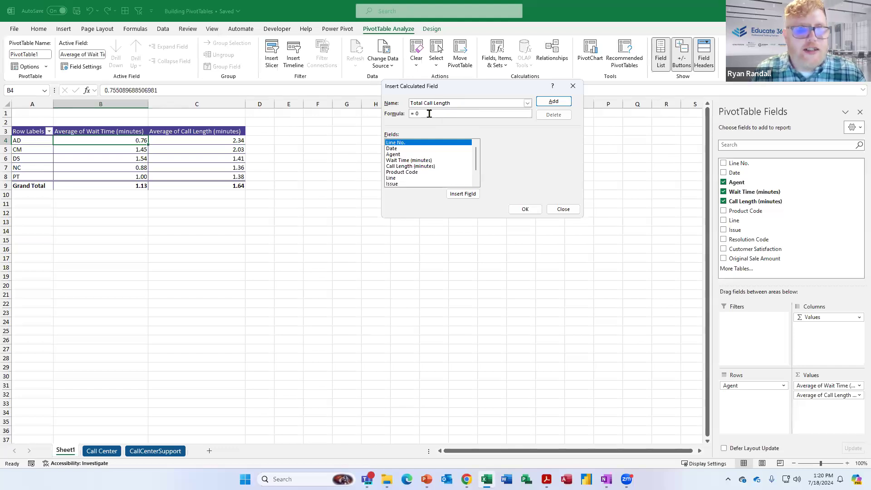
pyautogui.press('BackSpace')
pyautogui.press('BackSpace')
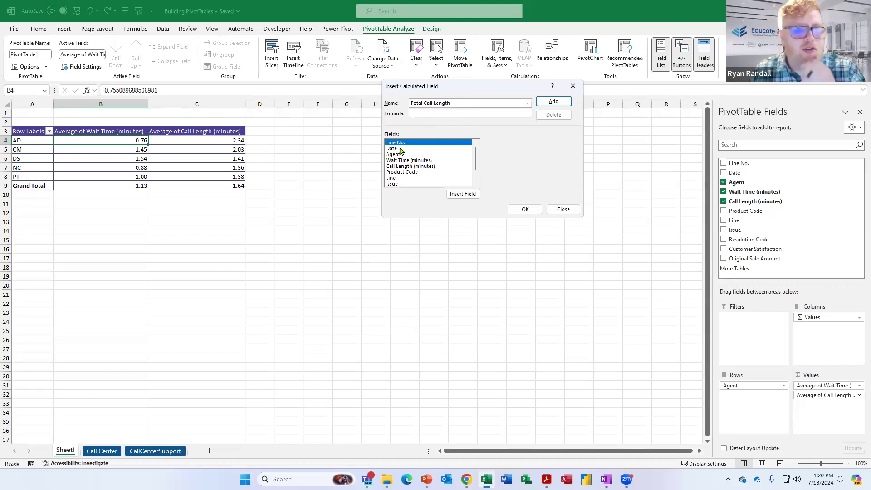
# Step: Set its formula to 'Wait Time (minutes)'+'Call Length (minutes)' and add the field
pyautogui.click(405, 161)
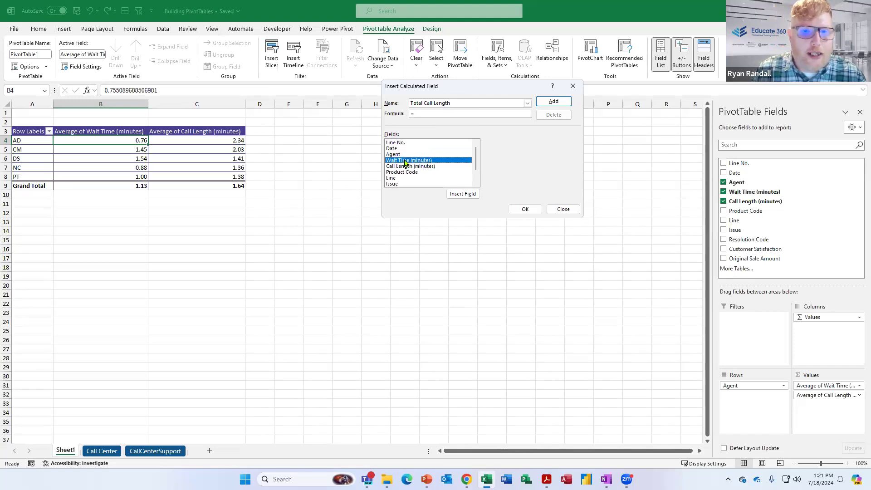
pyautogui.click(465, 195)
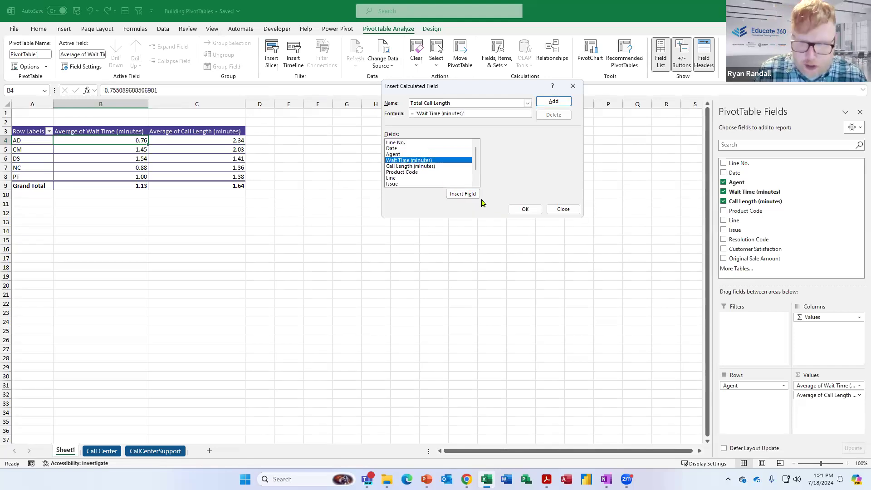
pyautogui.click(422, 167)
pyautogui.click(466, 194)
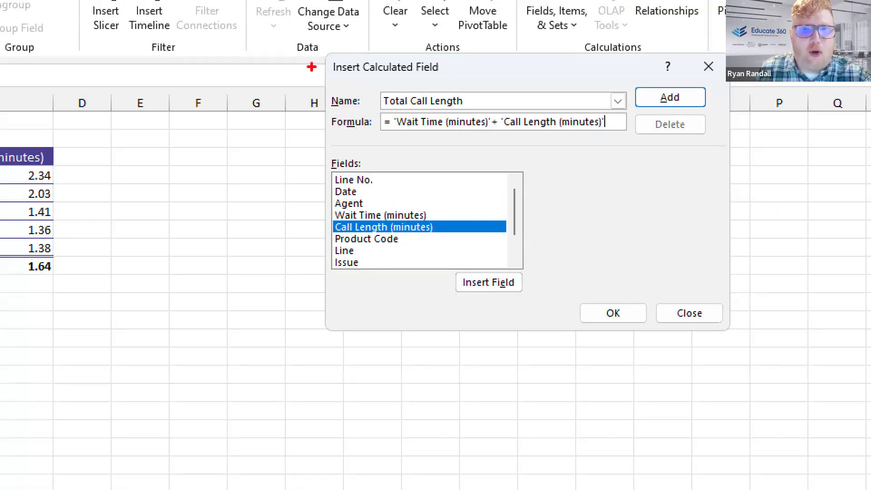
pyautogui.moveTo(371, 89); pyautogui.dragTo(542, 127)
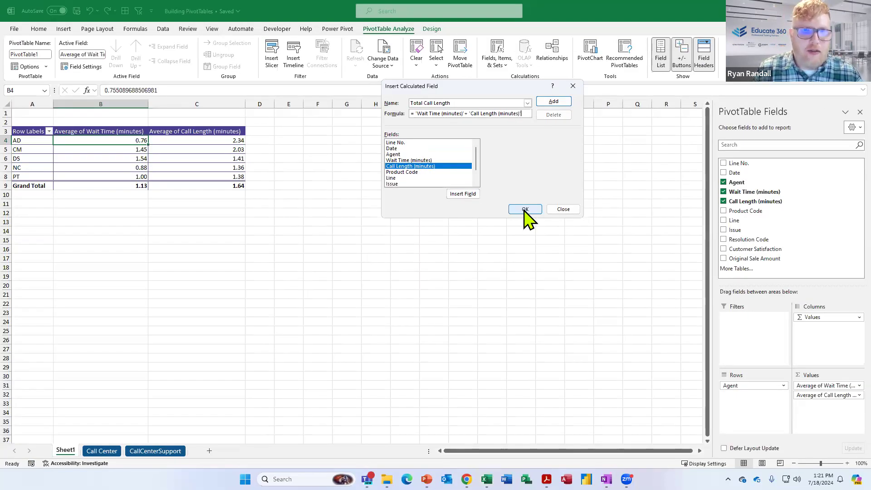
pyautogui.click(525, 210)
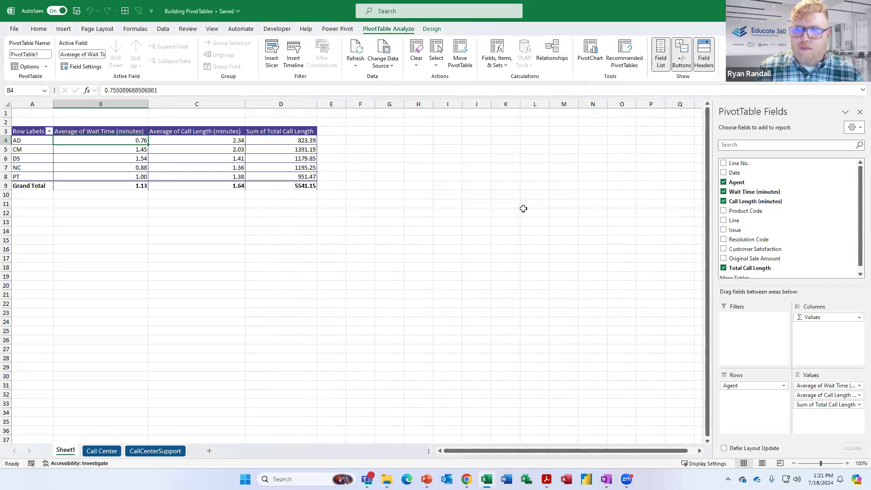
pyautogui.click(497, 56)
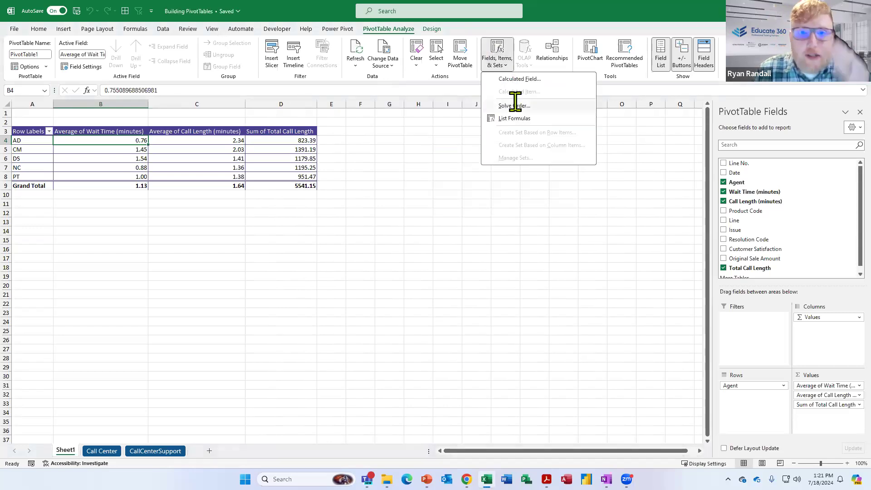
pyautogui.click(512, 79)
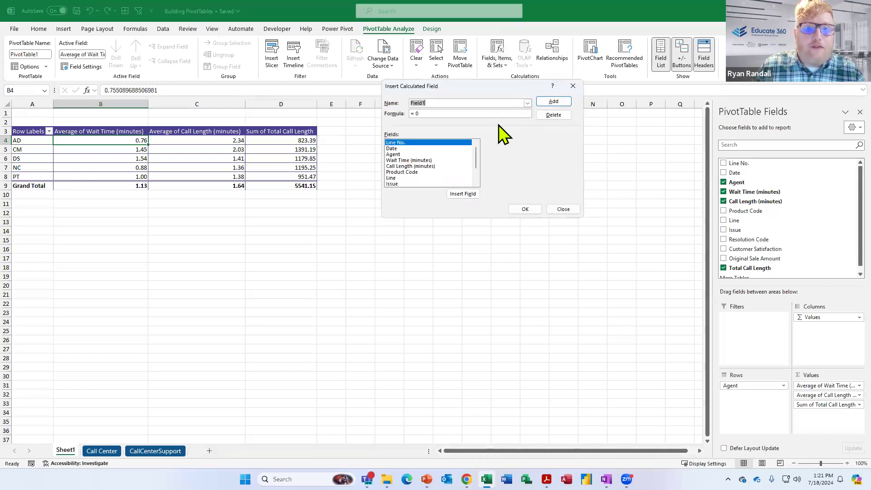
pyautogui.click(426, 113)
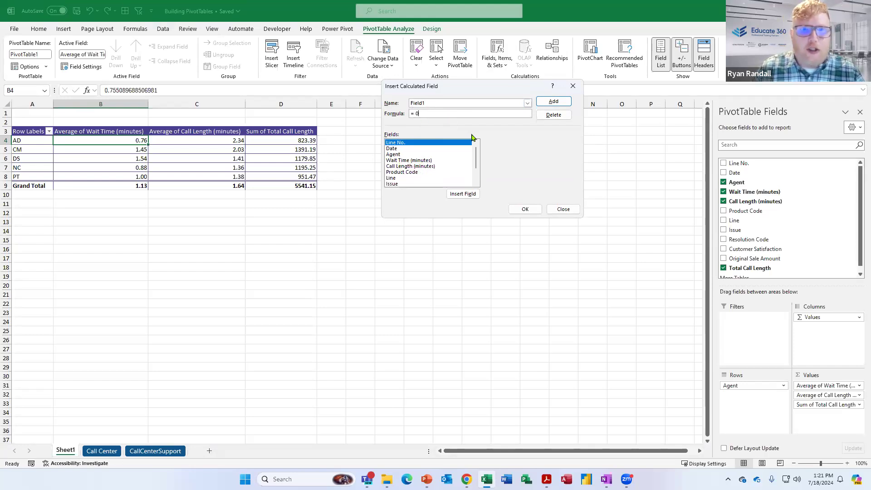
pyautogui.click(563, 209)
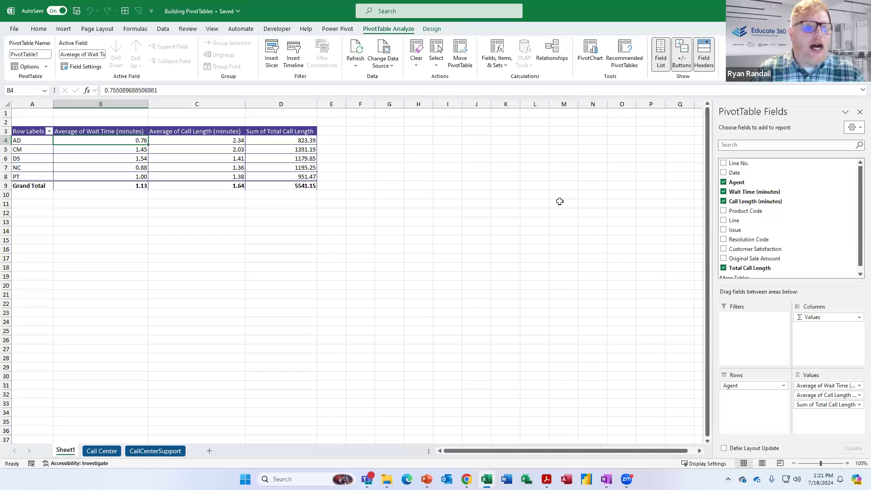
# Step: Review the Total Call Length value options without changes, then switch to the Call Center sheet
pyautogui.rightClick(309, 142)
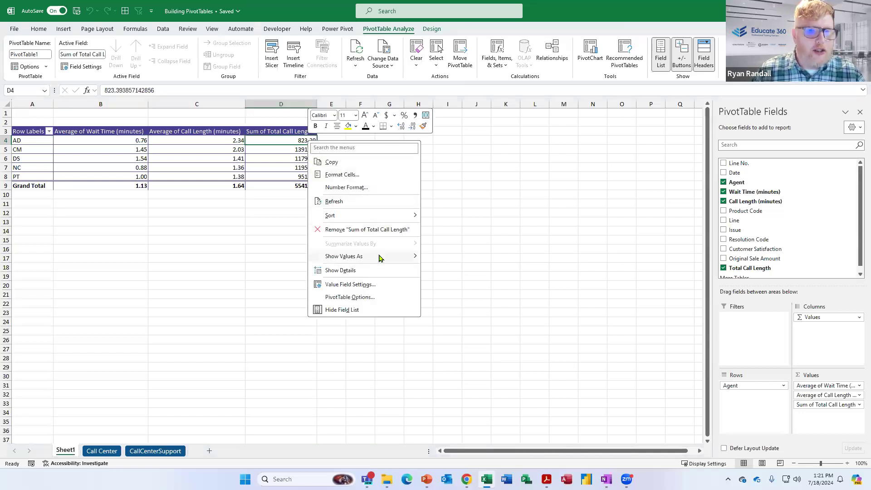
pyautogui.moveTo(380, 257)
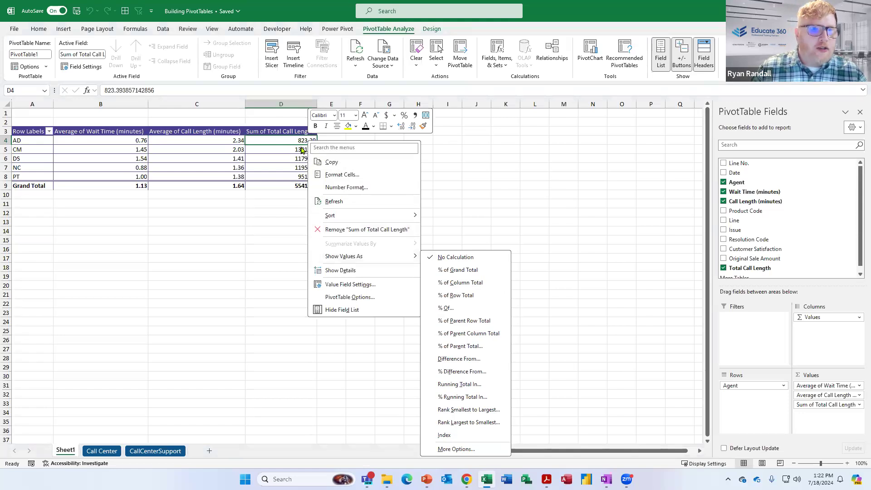
pyautogui.press('Escape')
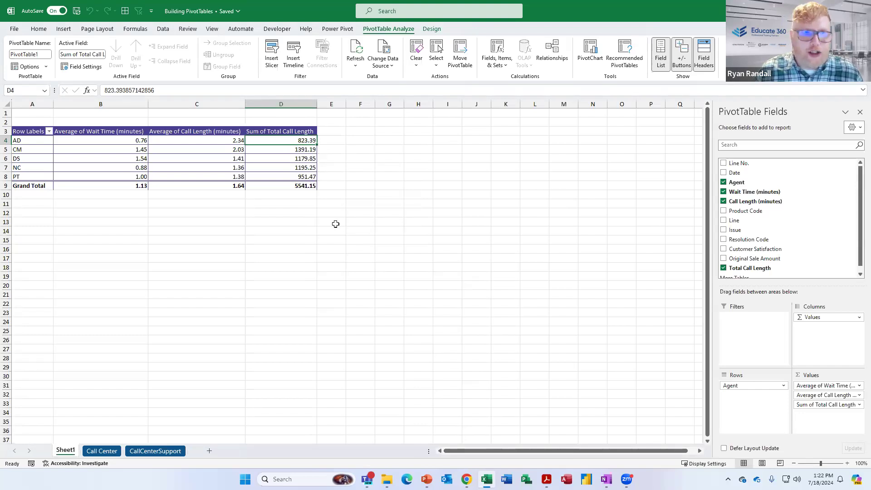
pyautogui.rightClick(304, 140)
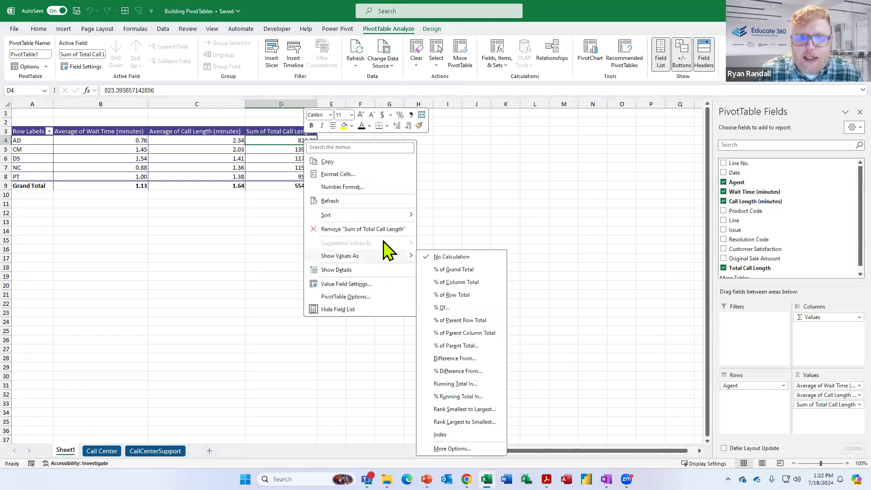
pyautogui.click(469, 229)
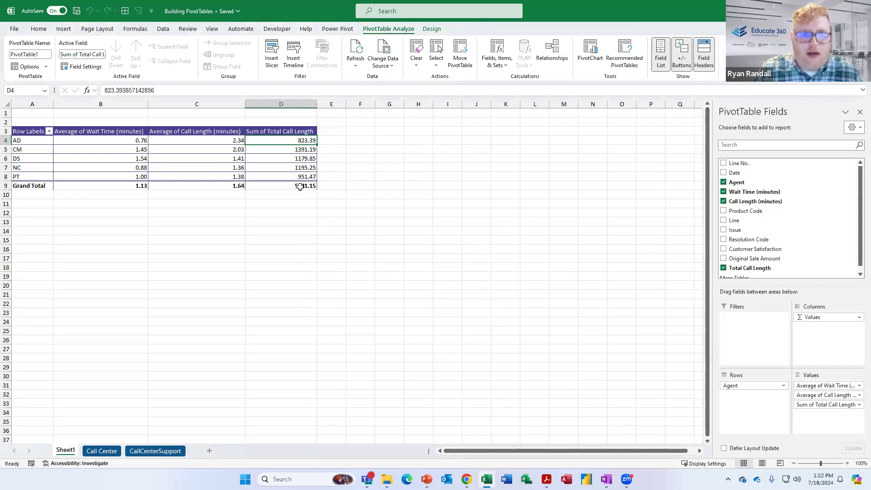
pyautogui.moveTo(299, 186)
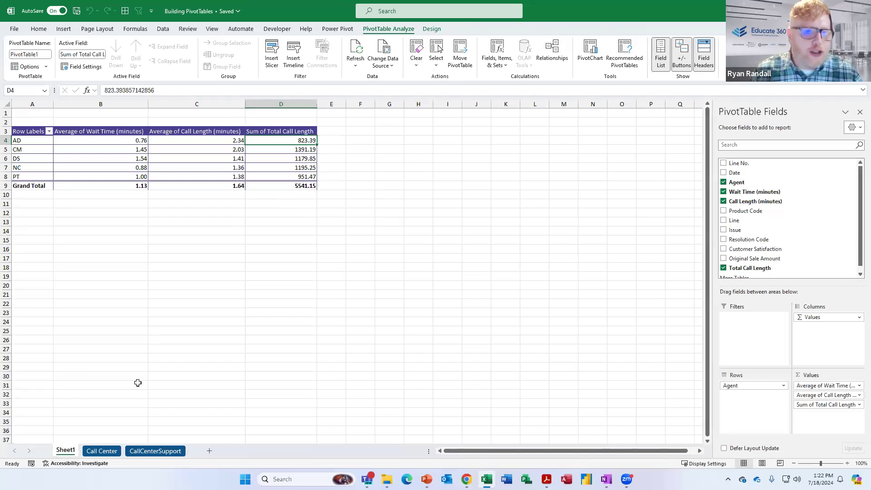
pyautogui.click(101, 450)
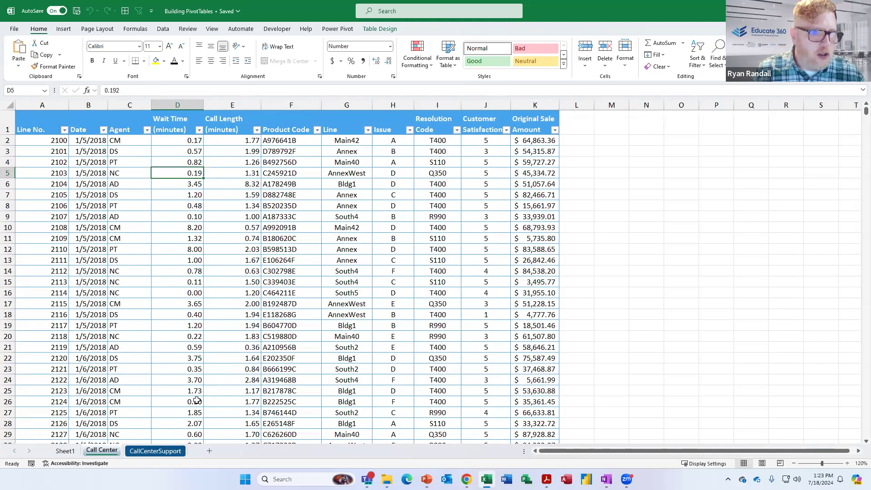
pyautogui.click(64, 450)
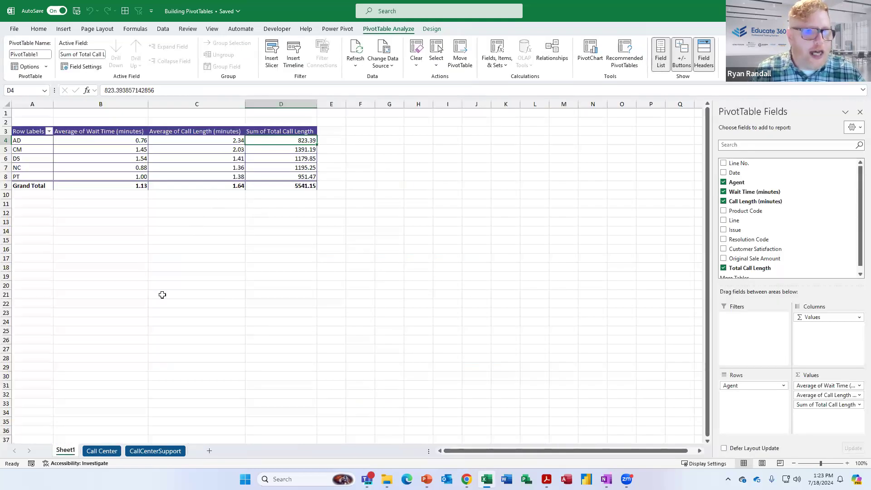
pyautogui.click(103, 450)
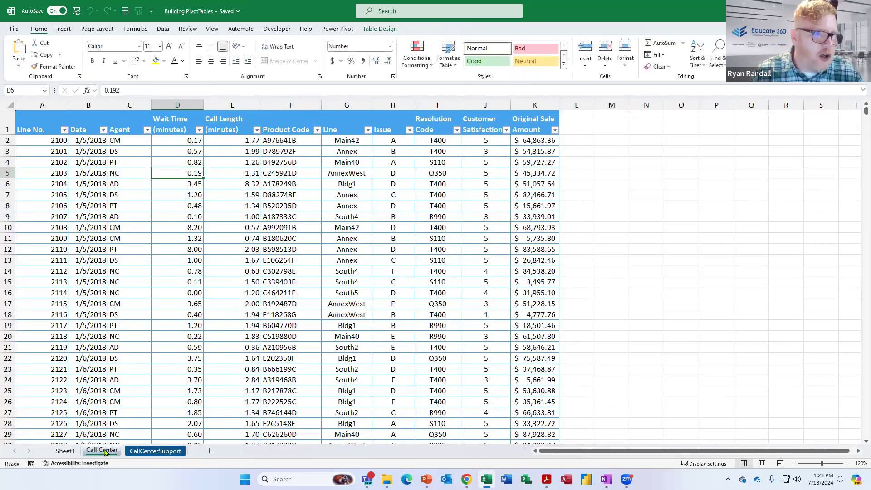
pyautogui.click(159, 313)
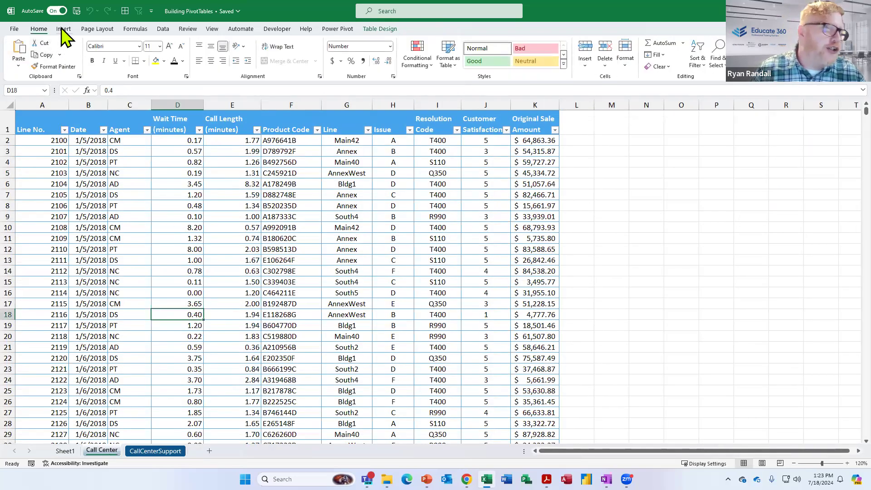
pyautogui.click(64, 28)
pyautogui.click(65, 450)
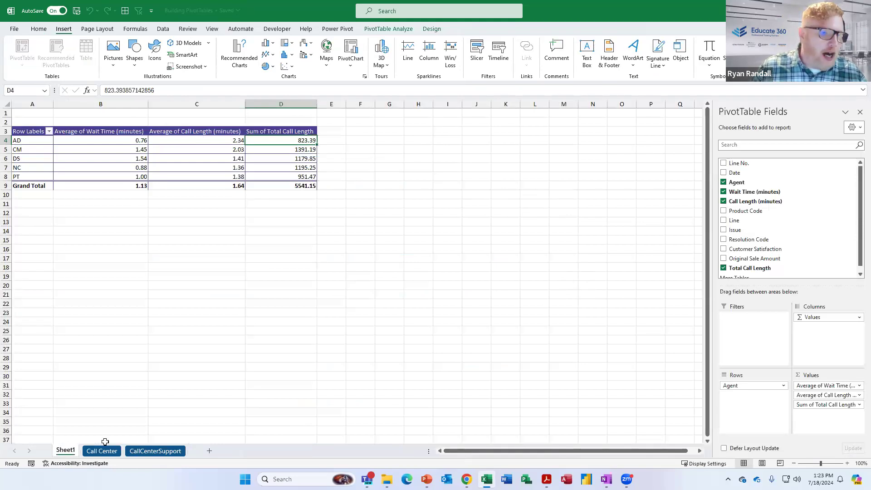
pyautogui.click(159, 451)
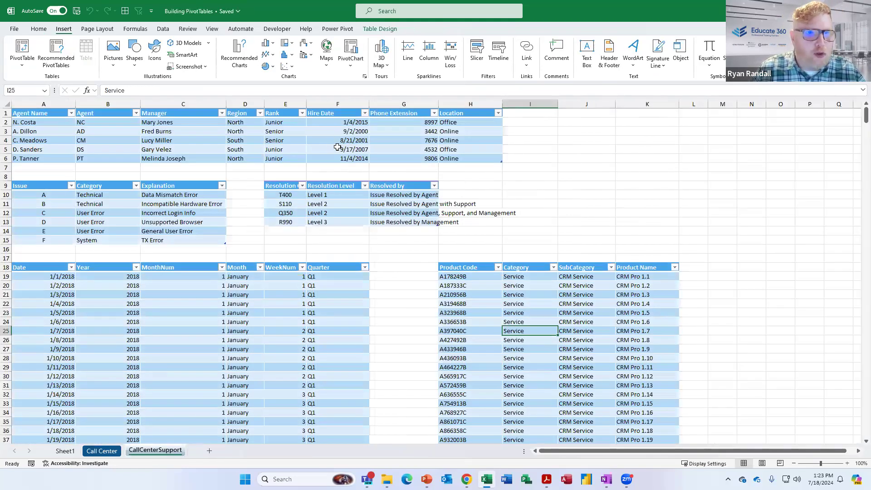
pyautogui.click(188, 145)
pyautogui.click(191, 140)
pyautogui.click(194, 131)
pyautogui.click(195, 204)
pyautogui.click(200, 212)
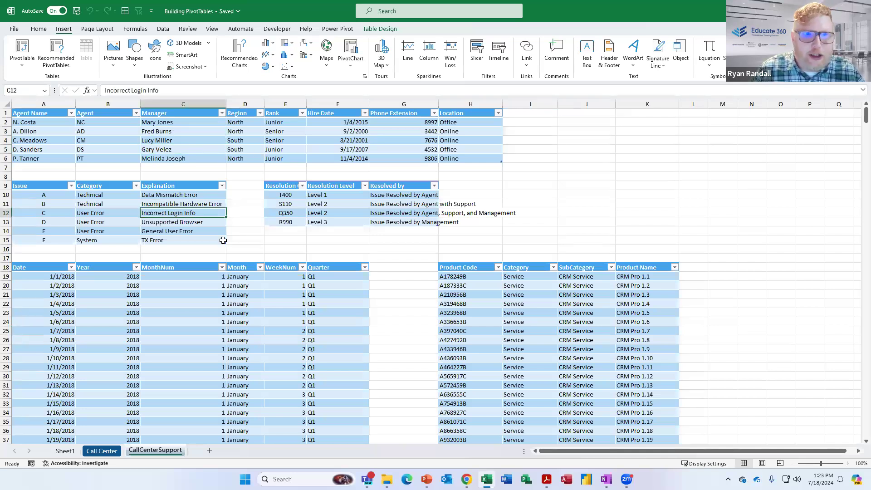
pyautogui.click(311, 205)
pyautogui.click(270, 313)
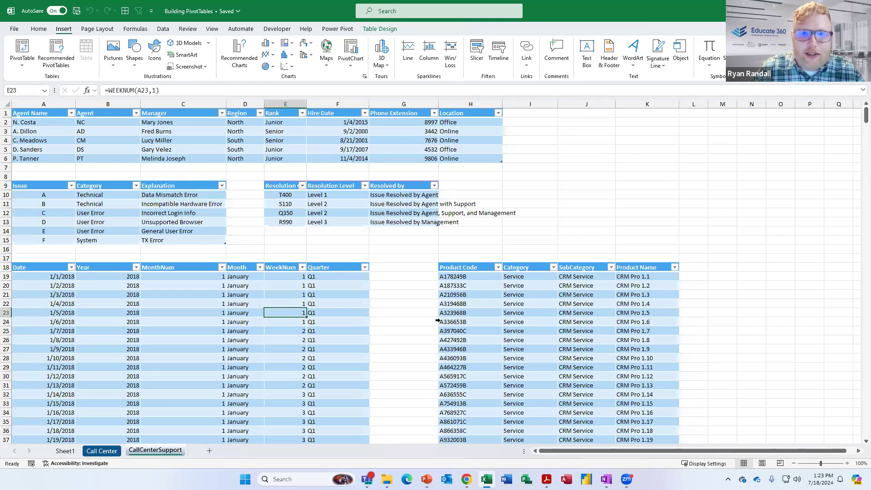
pyautogui.click(492, 322)
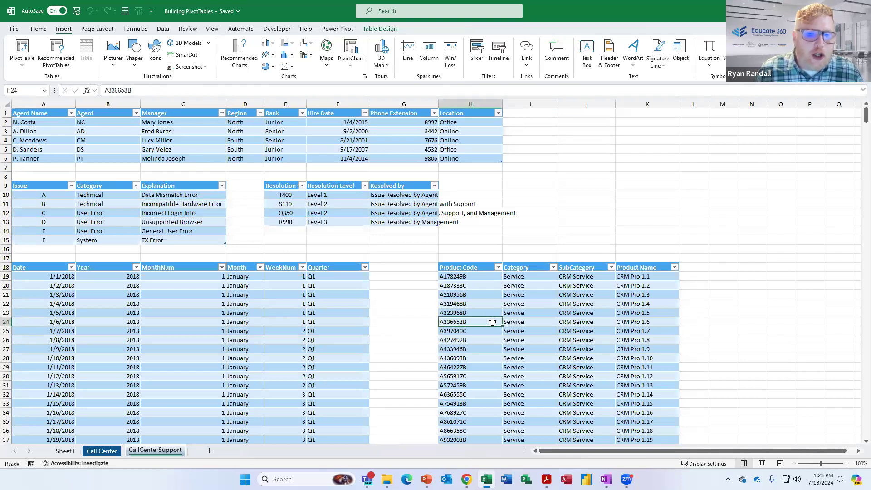
pyautogui.click(102, 450)
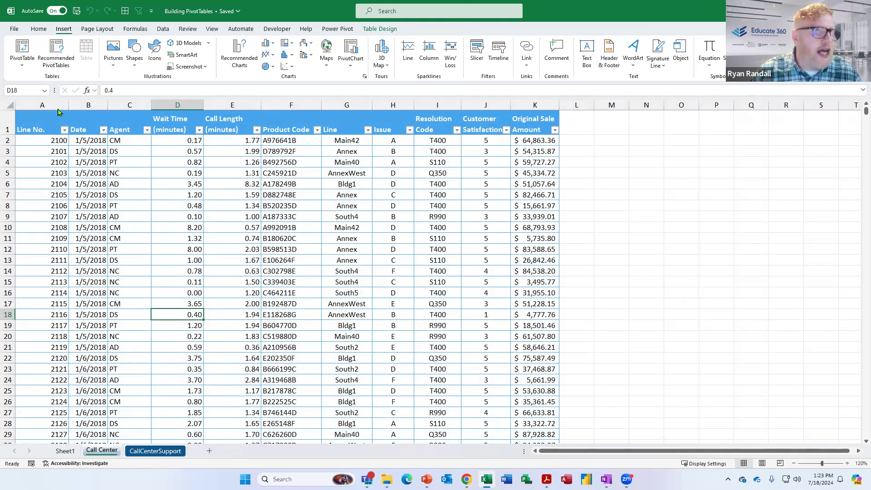
pyautogui.click(22, 47)
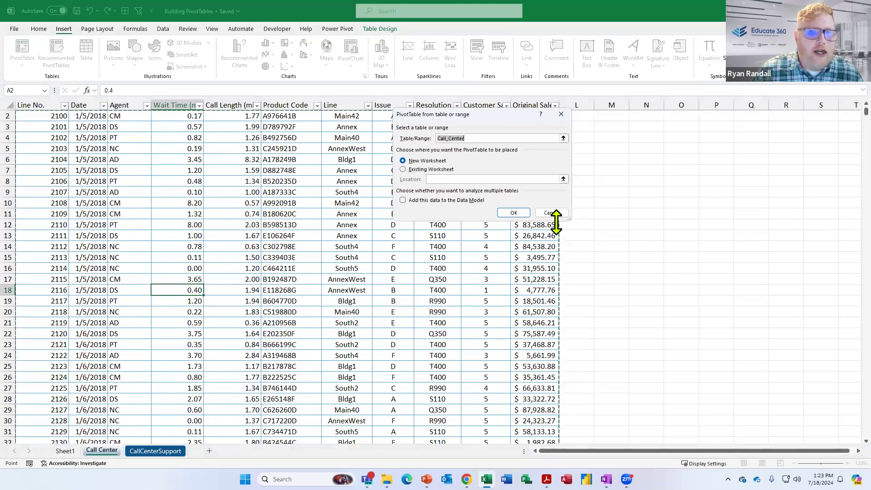
pyautogui.press('Escape')
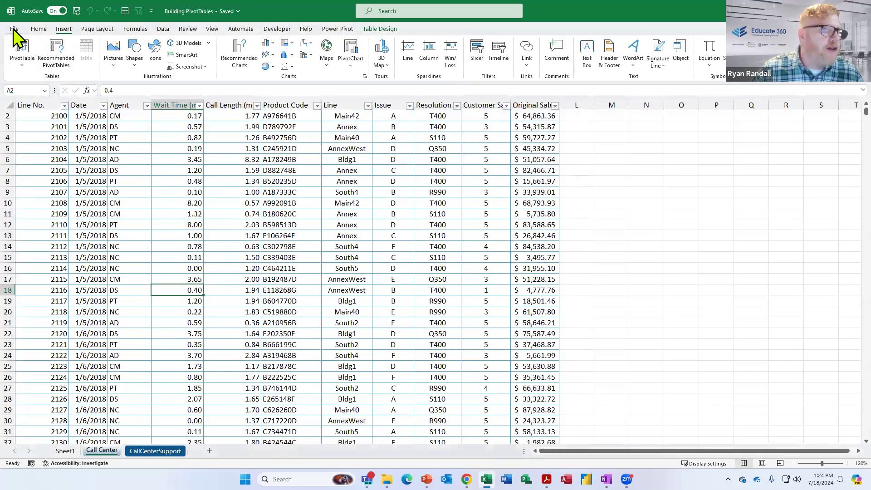
pyautogui.click(14, 29)
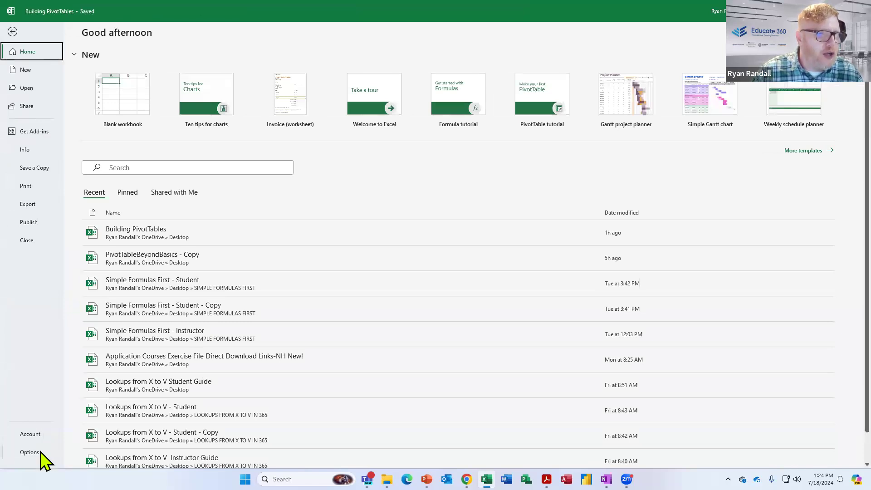
pyautogui.click(30, 451)
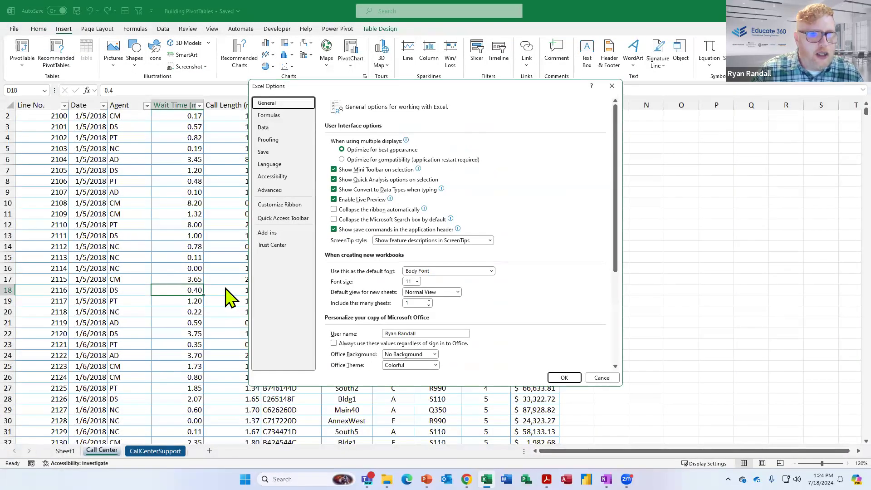
pyautogui.click(266, 234)
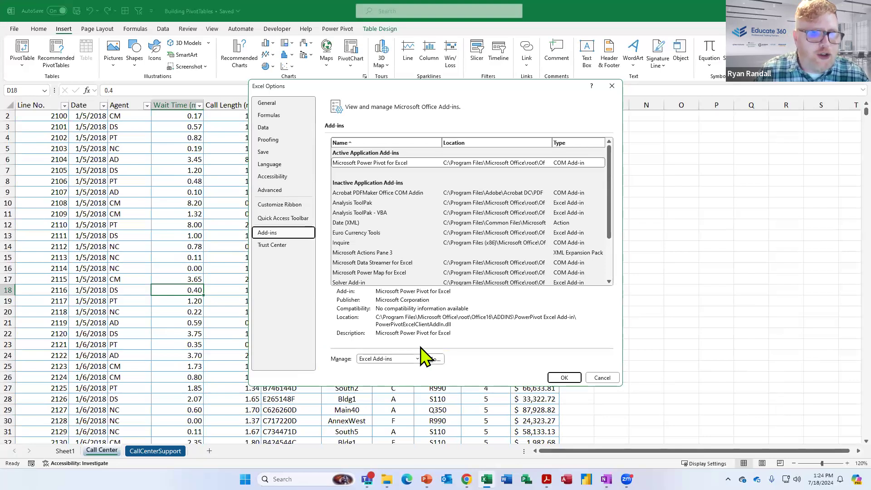
pyautogui.click(415, 358)
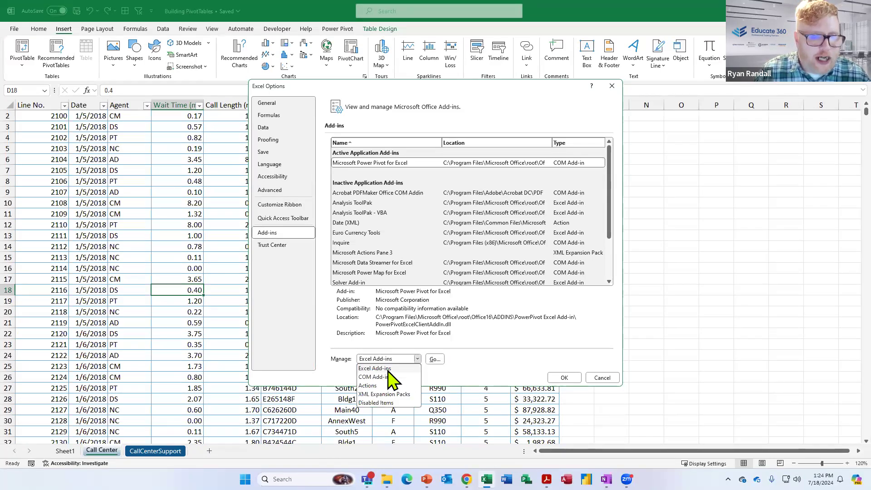
pyautogui.click(375, 377)
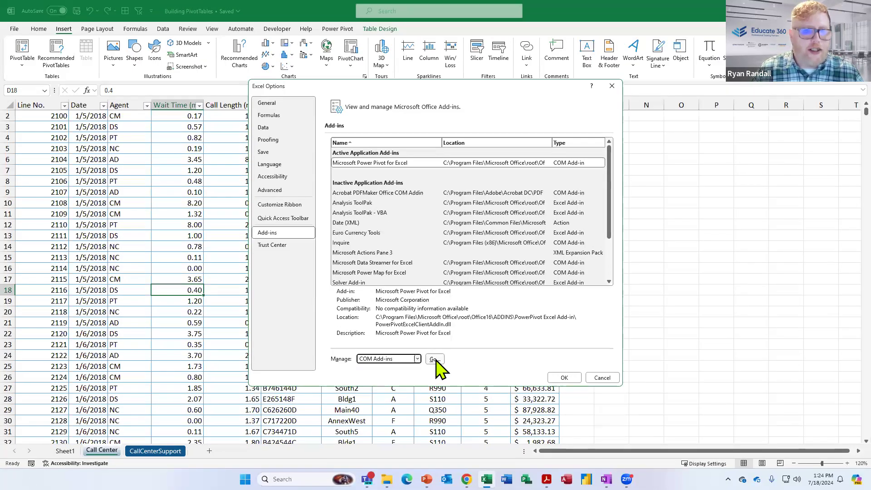
pyautogui.click(490, 347)
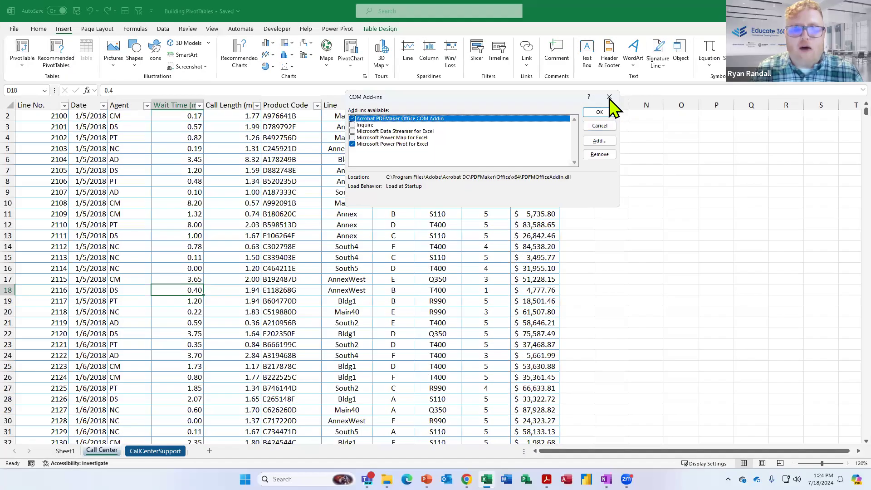
pyautogui.click(833, 86)
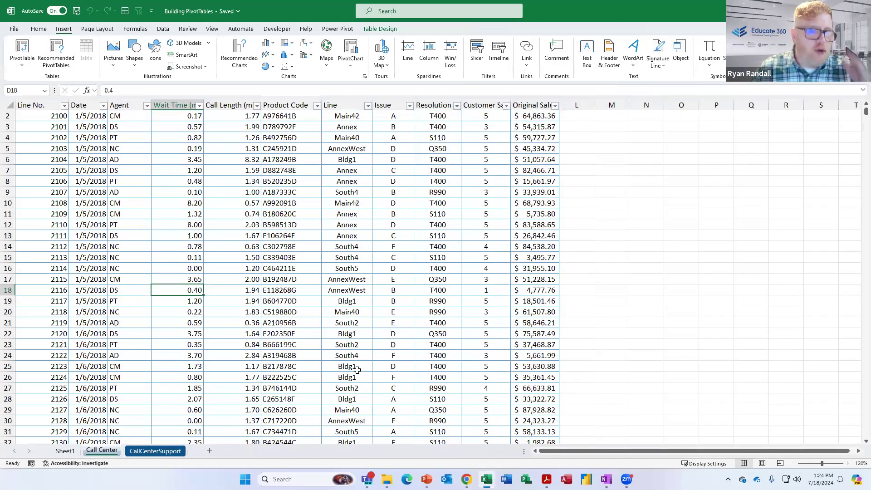
# Step: Add the Call Center table to the Data Model with Power Pivot's Add to Data Model
pyautogui.scroll(1, 357, 370)
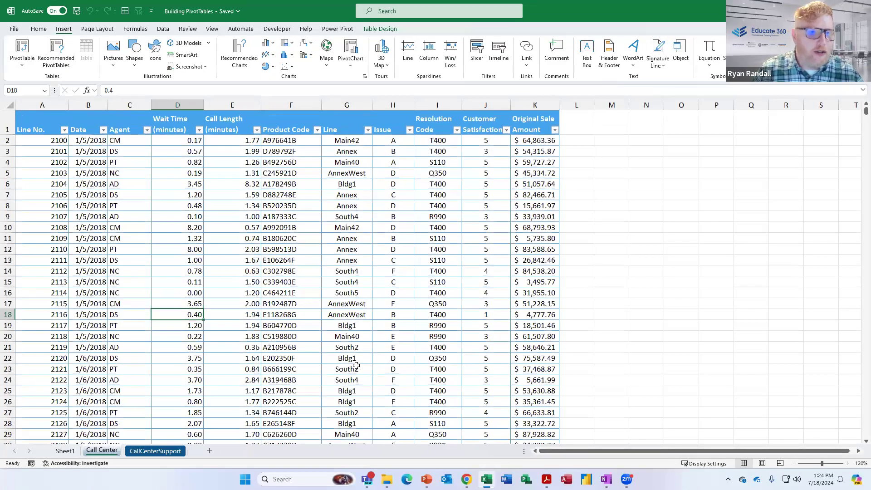
pyautogui.click(228, 272)
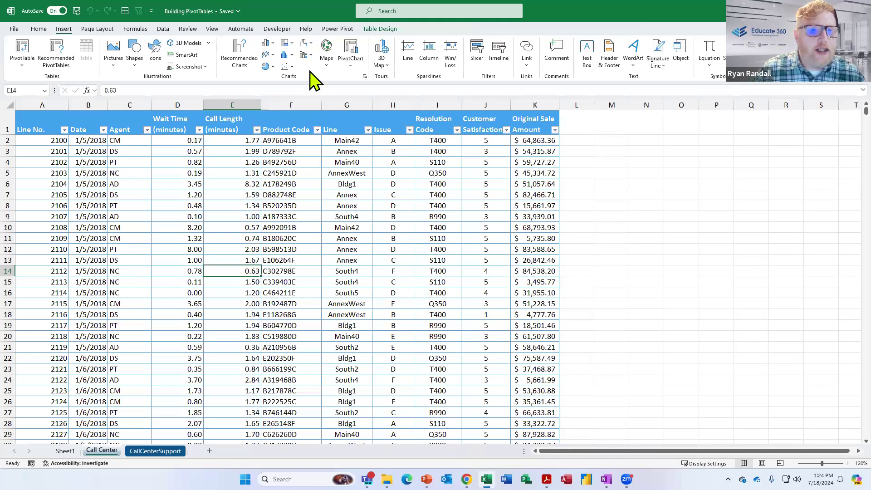
pyautogui.click(335, 29)
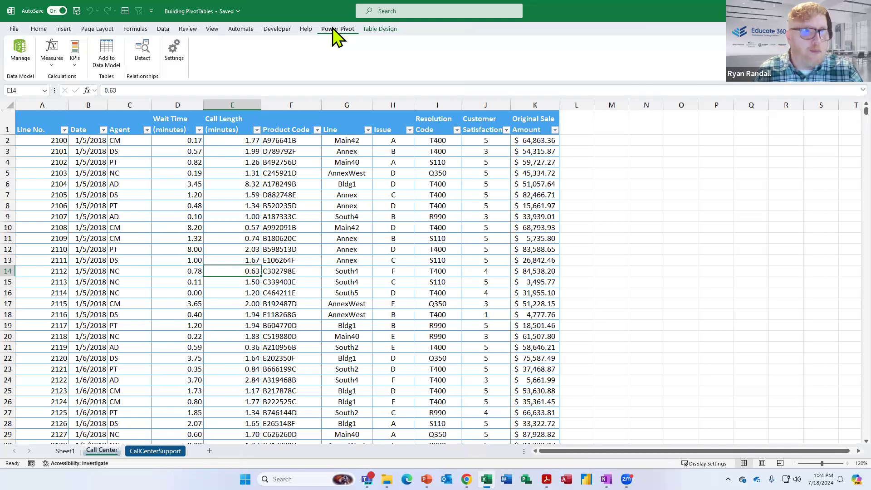
pyautogui.click(243, 259)
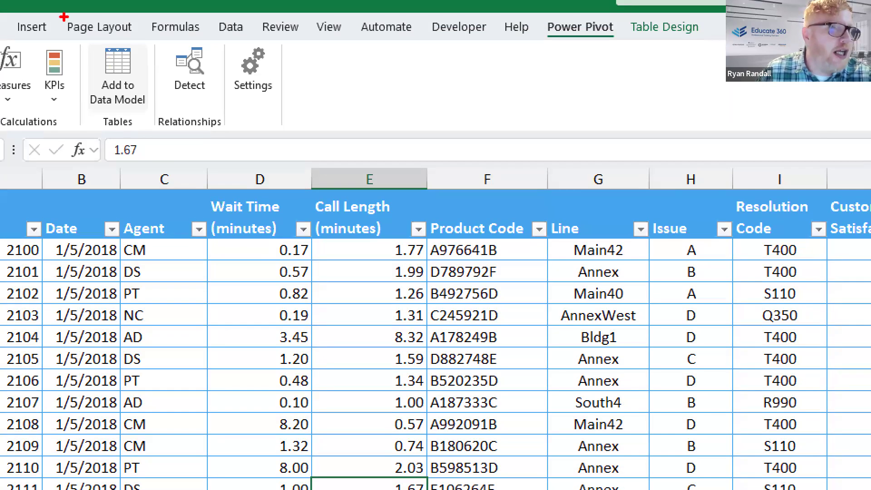
pyautogui.moveTo(79, 22); pyautogui.dragTo(133, 79)
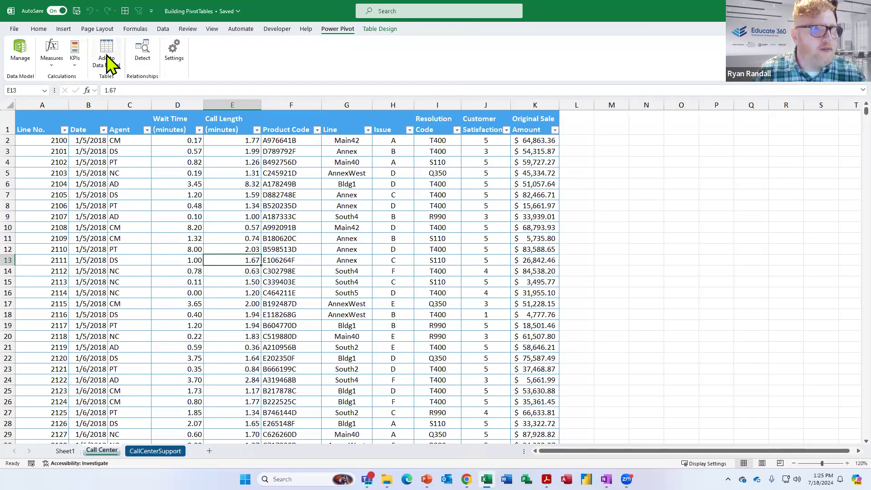
pyautogui.click(107, 56)
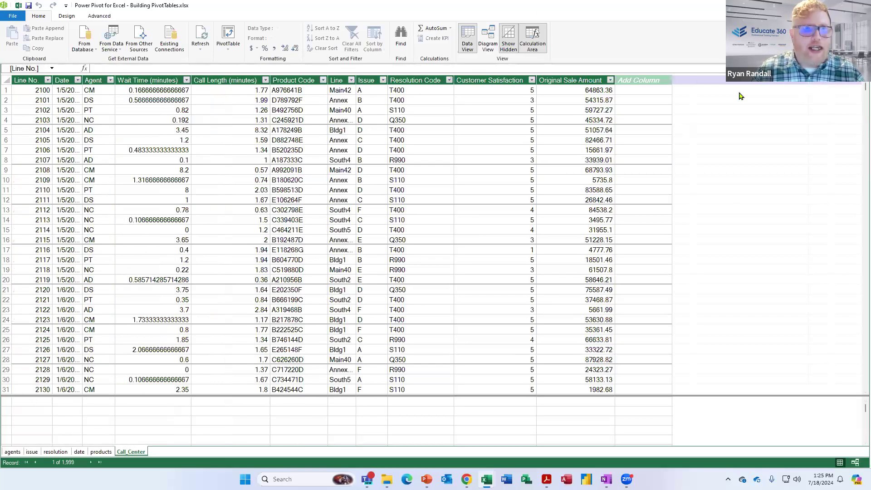
pyautogui.hotkey('alt', 'Tab')
pyautogui.click(155, 450)
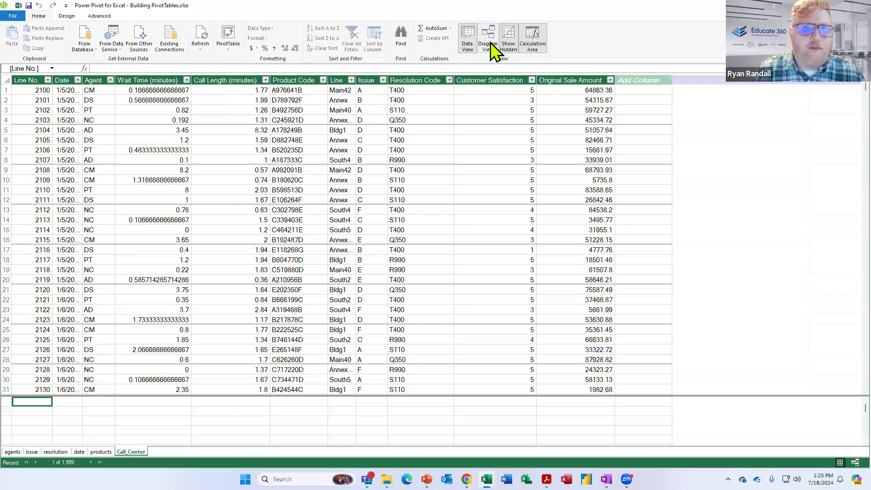
# Step: In Diagram View, centre an enlarged Call_Center with agents, issue and products tables around it
pyautogui.click(478, 86)
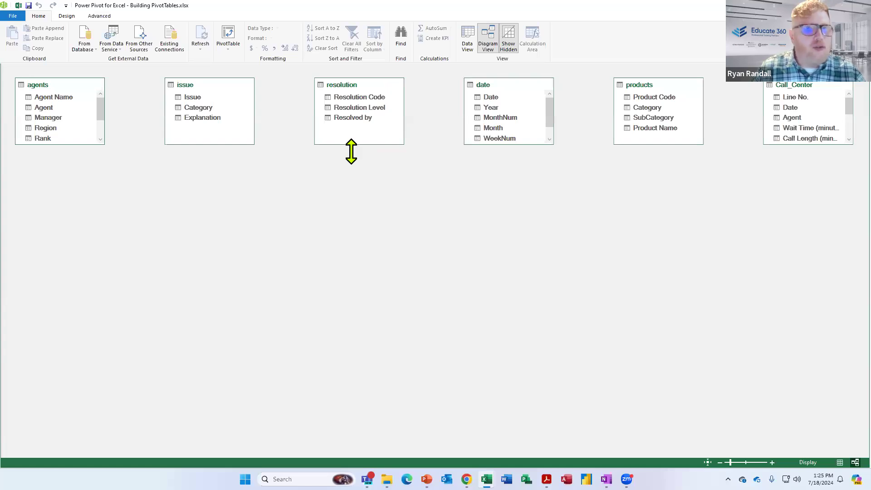
pyautogui.moveTo(67, 87); pyautogui.dragTo(98, 210)
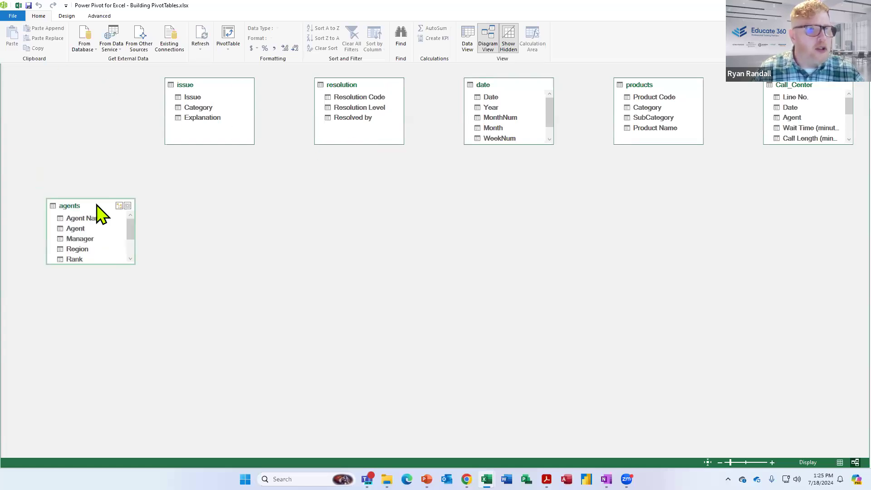
pyautogui.moveTo(132, 264); pyautogui.dragTo(130, 330)
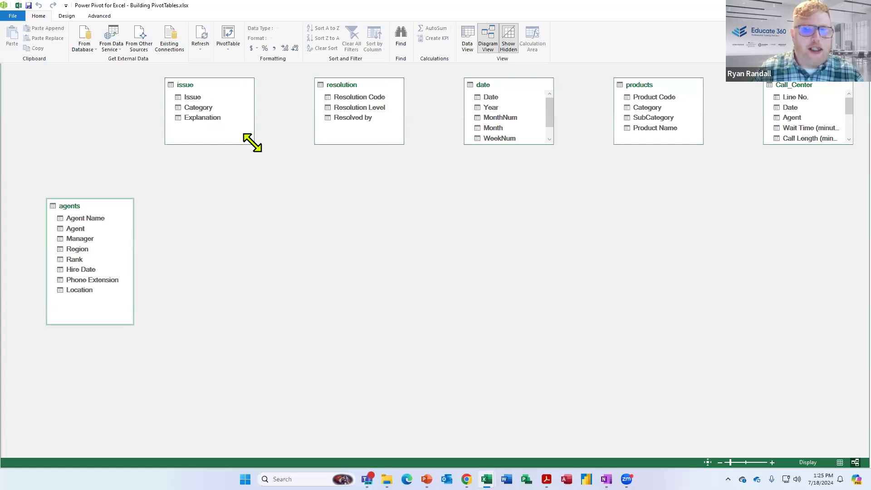
pyautogui.moveTo(252, 143); pyautogui.dragTo(278, 195)
pyautogui.moveTo(787, 89); pyautogui.dragTo(313, 220)
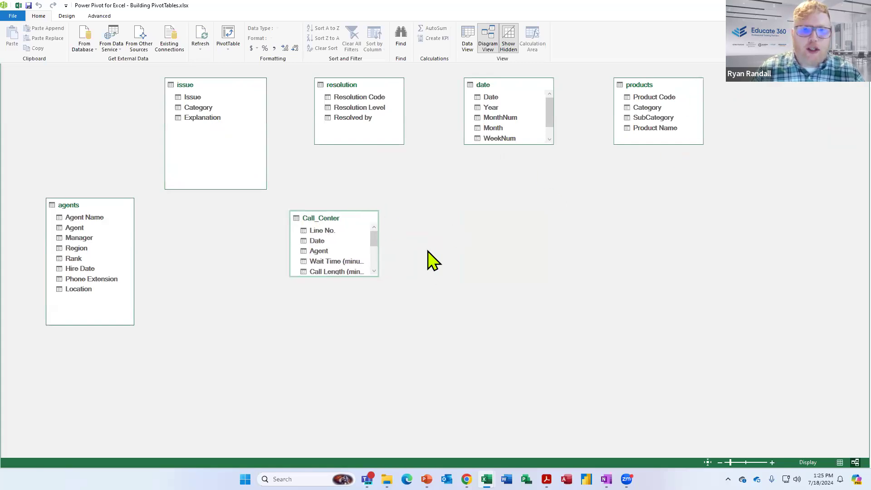
pyautogui.moveTo(377, 276); pyautogui.dragTo(414, 362)
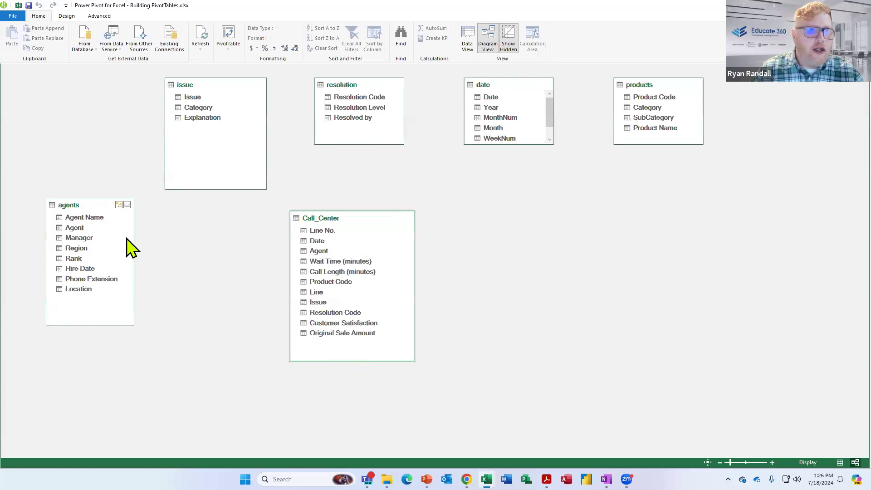
pyautogui.moveTo(97, 211); pyautogui.dragTo(161, 217)
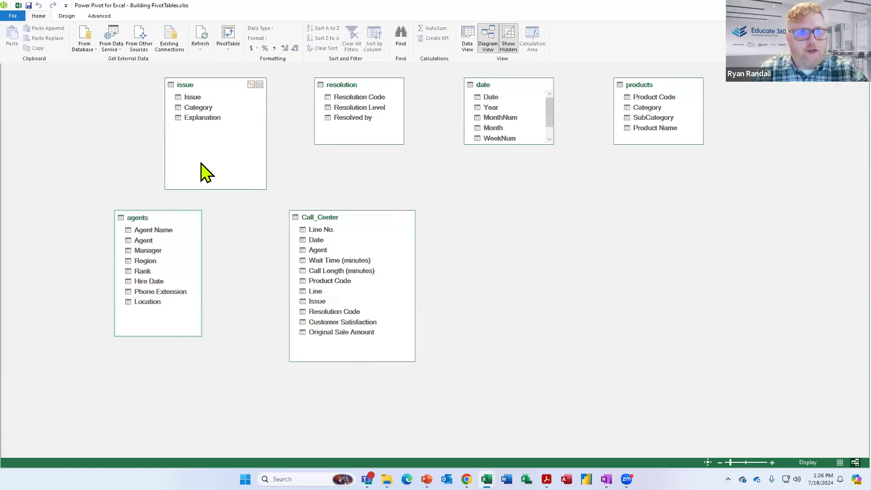
pyautogui.rightClick(213, 118)
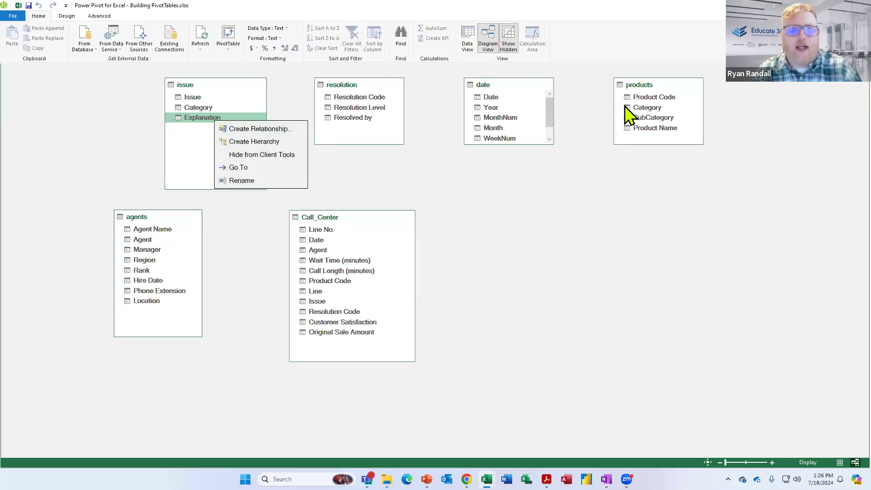
pyautogui.moveTo(635, 87); pyautogui.dragTo(544, 219)
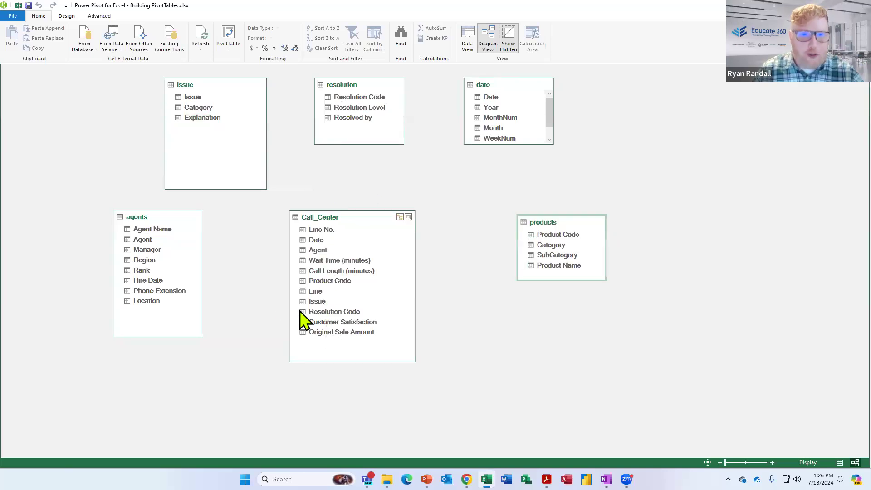
# Step: Link Call_Center's Agent, Issue, Resolution Code, Date and Product Code to their lookup tables
pyautogui.click(318, 250)
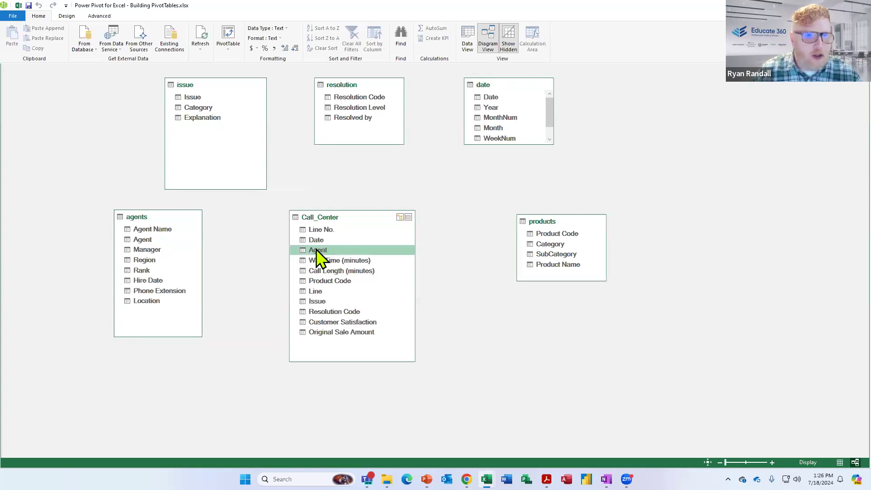
pyautogui.moveTo(317, 251)
pyautogui.mouseDown()
pyautogui.moveTo(152, 228)
pyautogui.moveTo(318, 250)
pyautogui.moveTo(140, 241)
pyautogui.mouseUp()
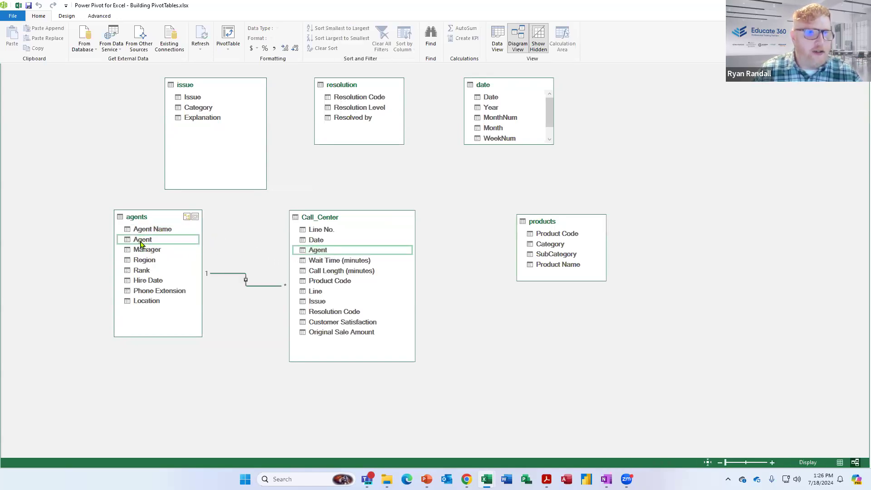
pyautogui.moveTo(320, 301); pyautogui.dragTo(191, 97)
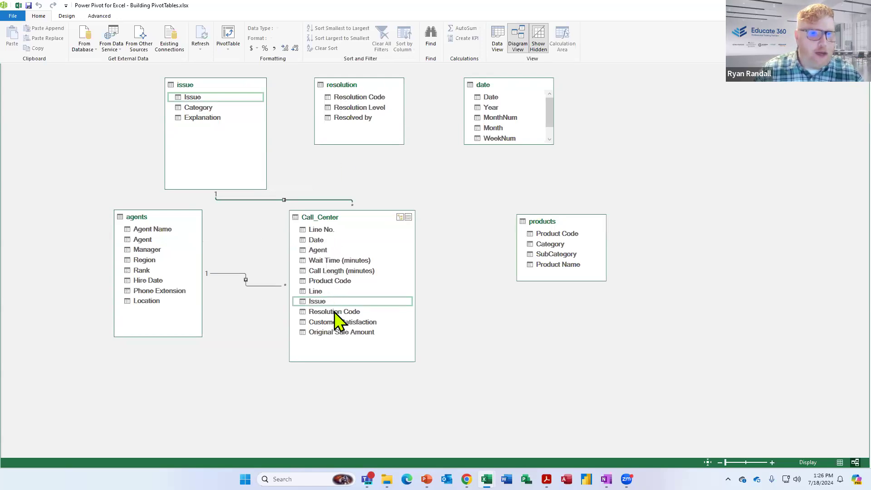
pyautogui.moveTo(341, 314); pyautogui.dragTo(355, 96)
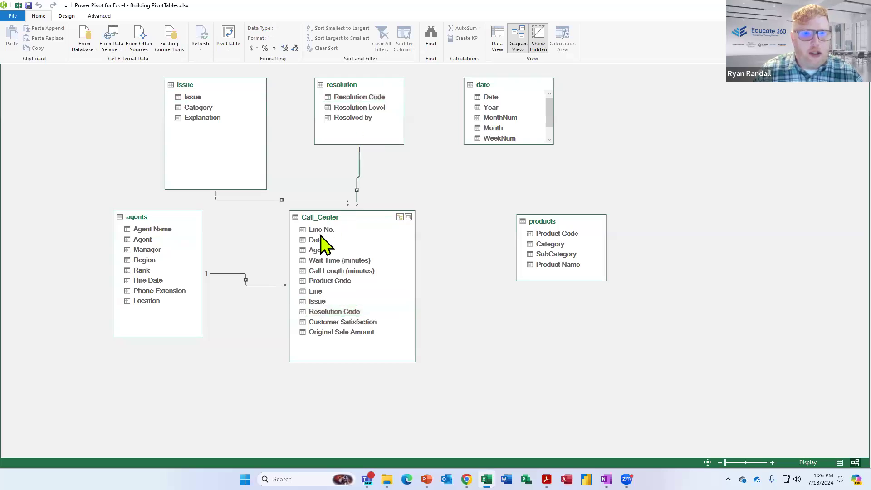
pyautogui.moveTo(316, 241); pyautogui.dragTo(490, 96)
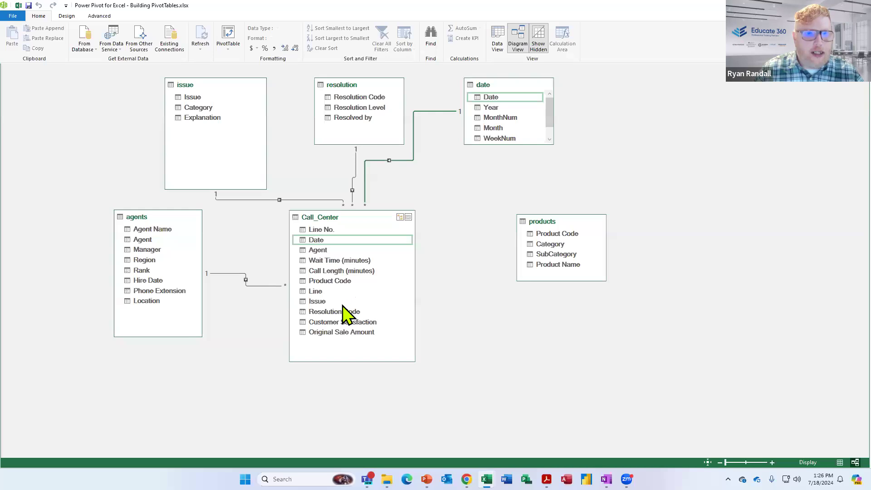
pyautogui.moveTo(330, 281); pyautogui.dragTo(553, 235)
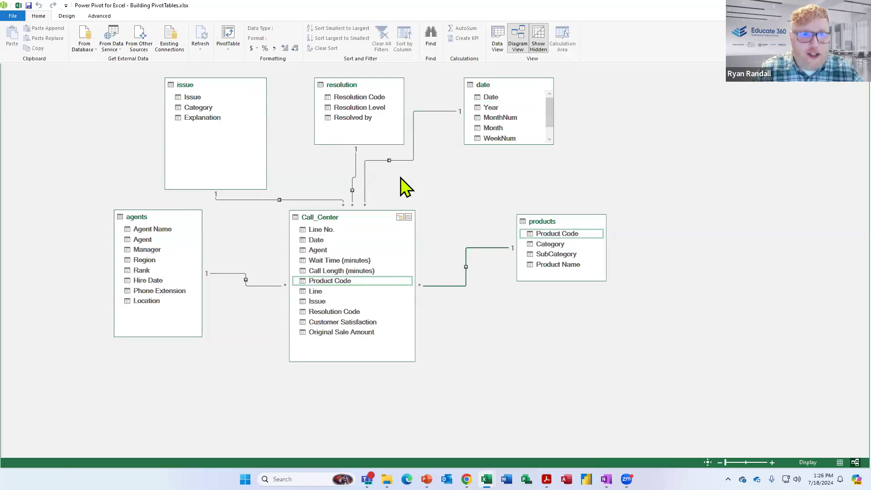
# Step: Return to Data View and choose Four Charts from the PivotTable dropdown
pyautogui.click(498, 46)
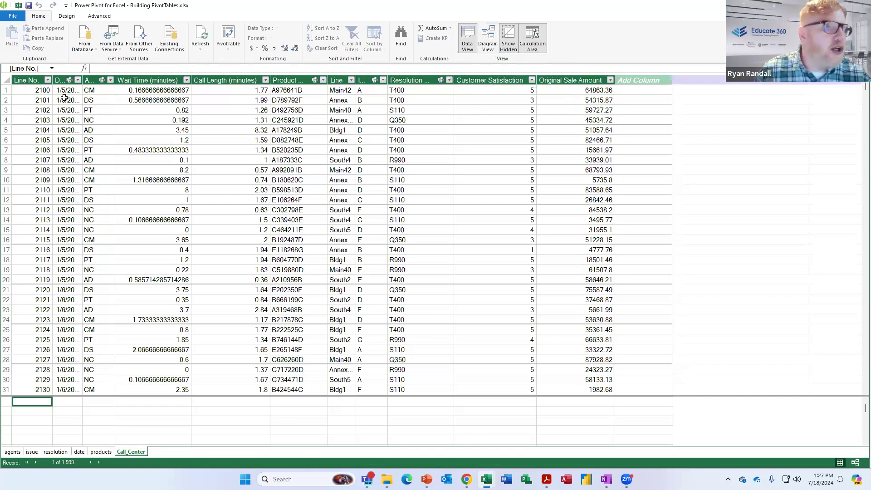
pyautogui.click(224, 45)
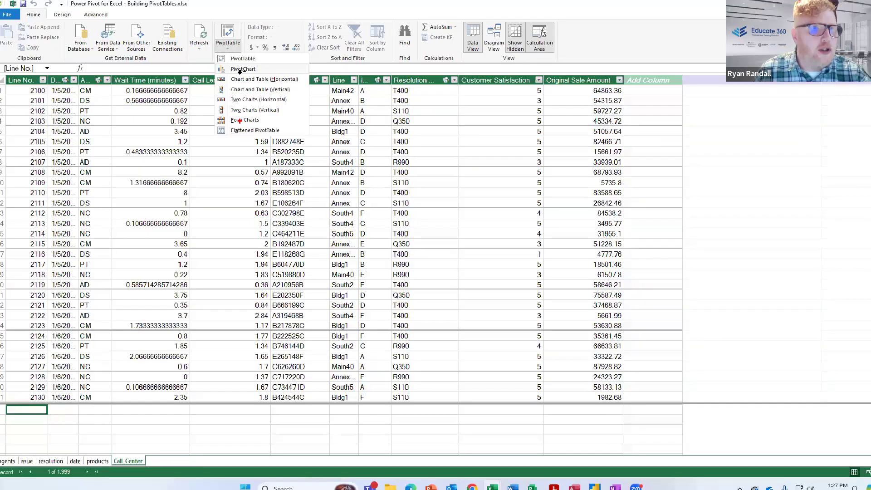
pyautogui.click(208, 40)
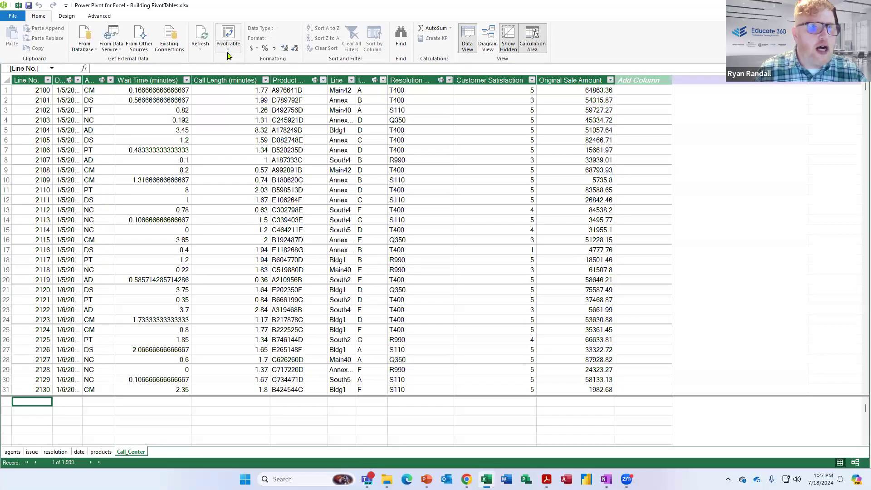
pyautogui.click(229, 50)
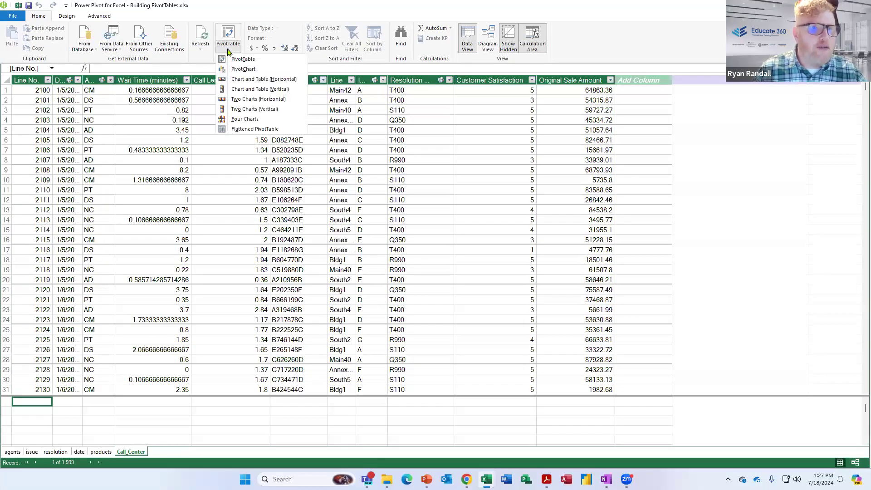
pyautogui.click(245, 119)
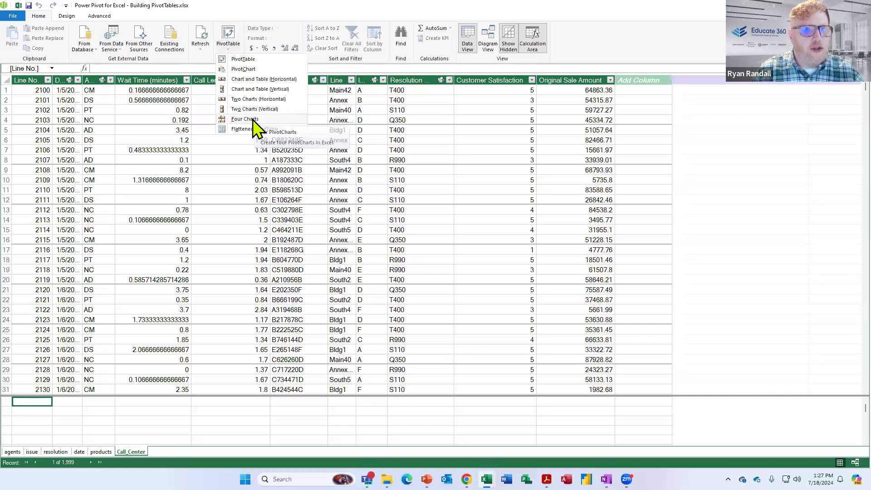
# Step: Put the four charts on a new worksheet and chart Customer Satisfaction by Agent Name
pyautogui.click(462, 257)
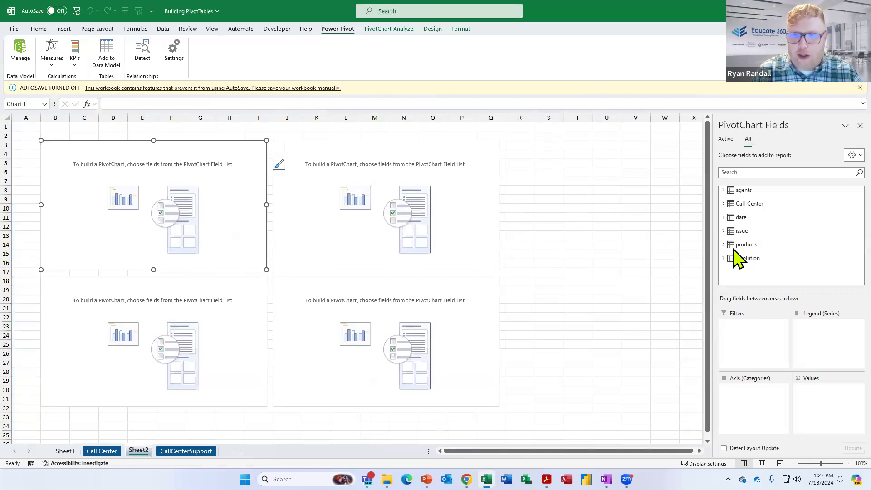
pyautogui.click(723, 190)
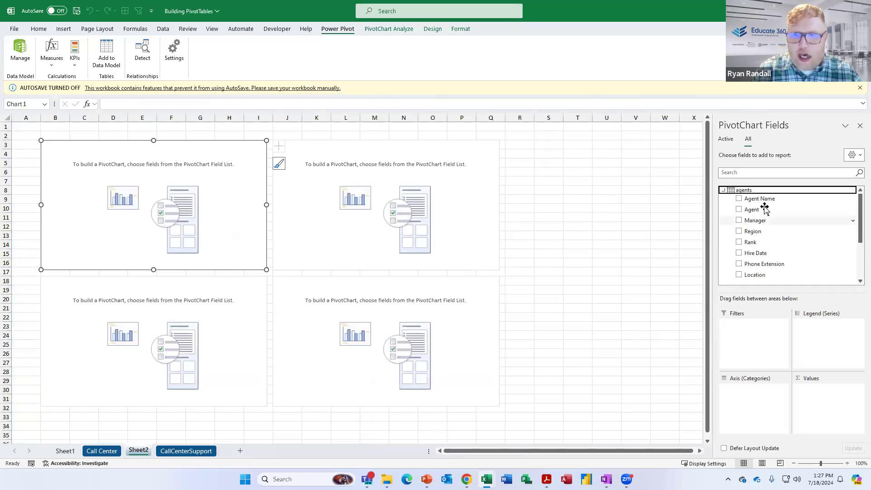
pyautogui.moveTo(764, 199); pyautogui.dragTo(836, 343)
pyautogui.scroll(-1, 796, 267)
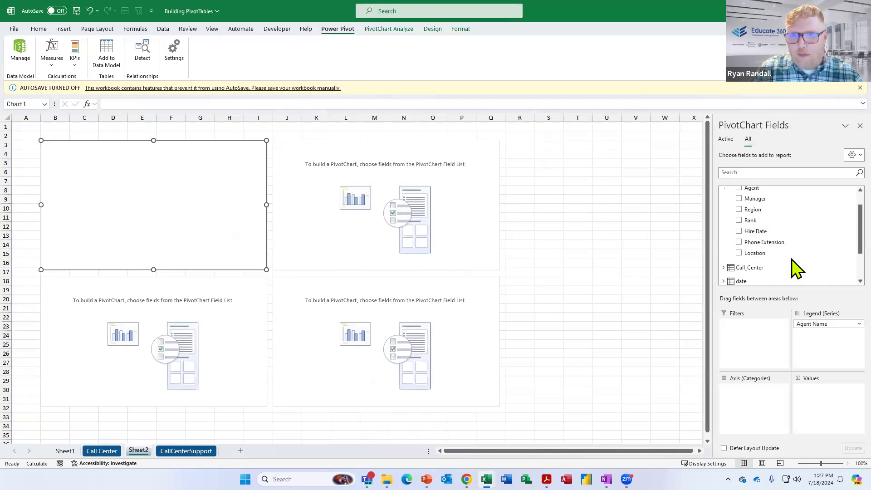
pyautogui.scroll(-2, 789, 263)
pyautogui.click(723, 224)
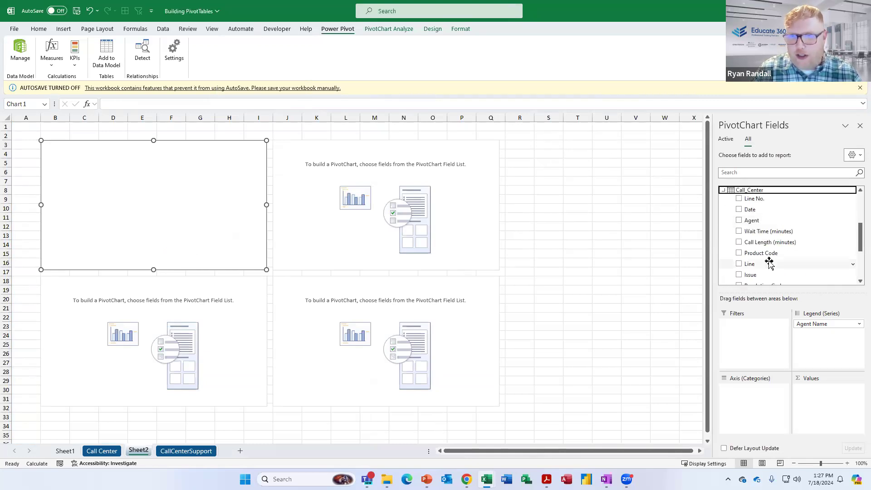
pyautogui.moveTo(764, 231)
pyautogui.mouseDown()
pyautogui.moveTo(800, 285)
pyautogui.moveTo(826, 395)
pyautogui.moveTo(764, 225)
pyautogui.mouseUp()
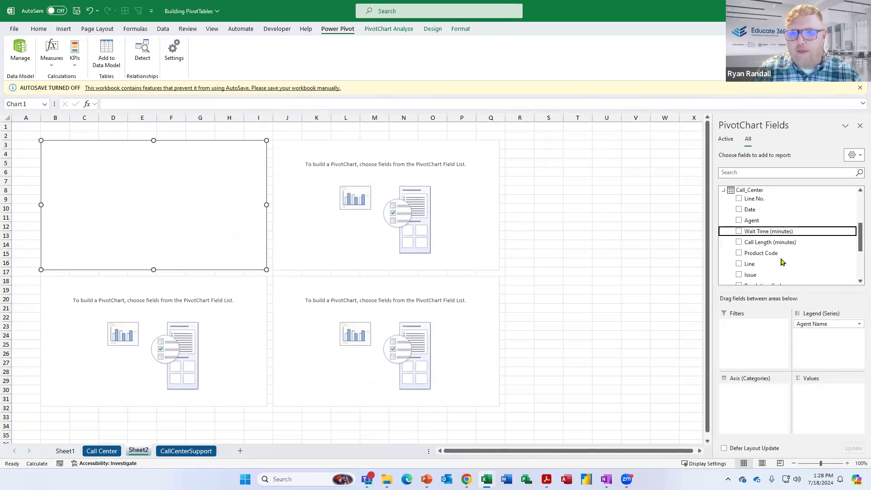
pyautogui.scroll(-2, 781, 262)
pyautogui.moveTo(771, 253); pyautogui.dragTo(825, 397)
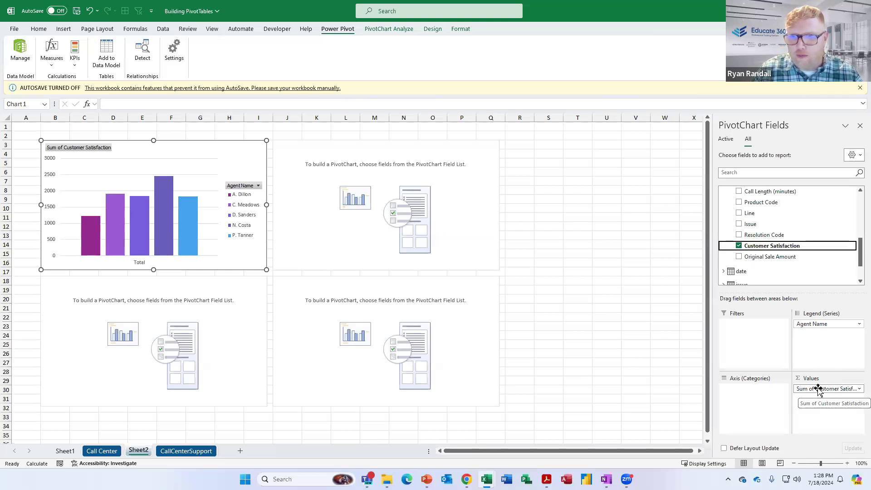
# Step: Summarize Customer Satisfaction by Average in Value Field Settings
pyautogui.click(816, 388)
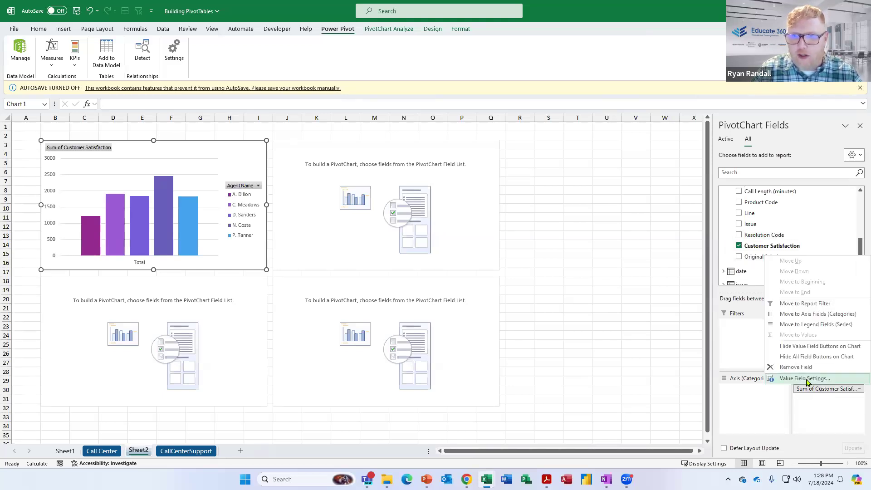
pyautogui.click(805, 378)
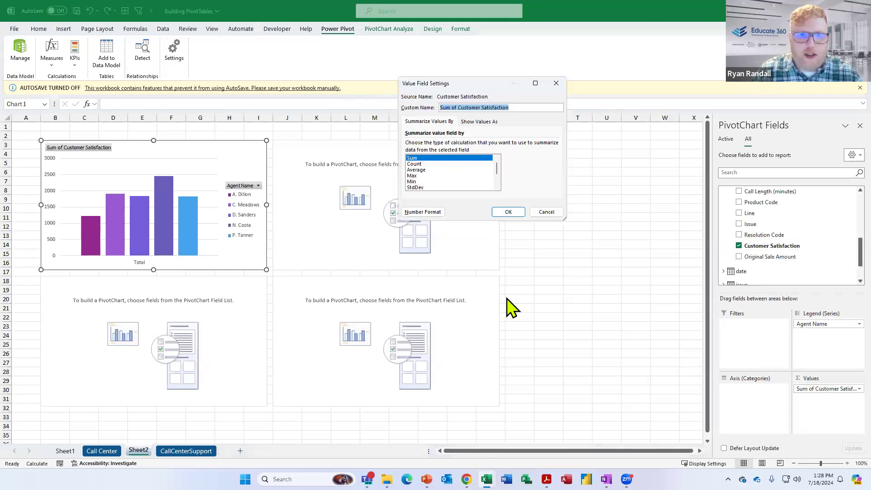
pyautogui.click(413, 164)
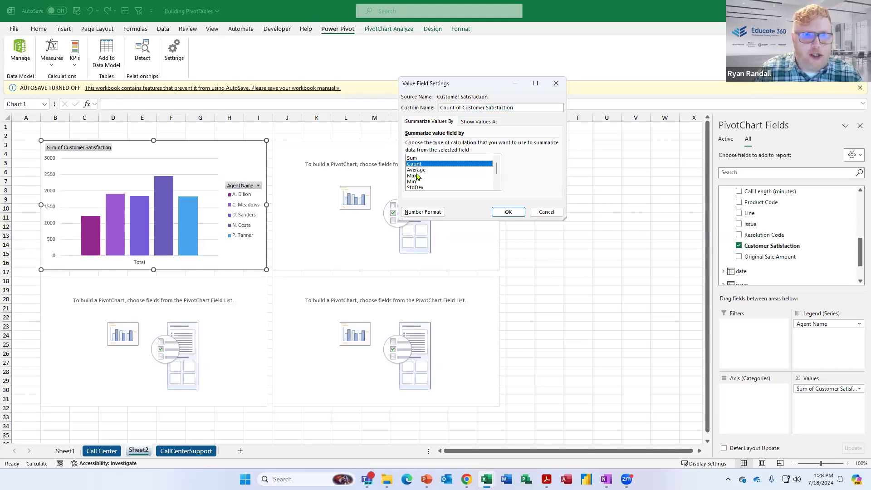
pyautogui.click(416, 170)
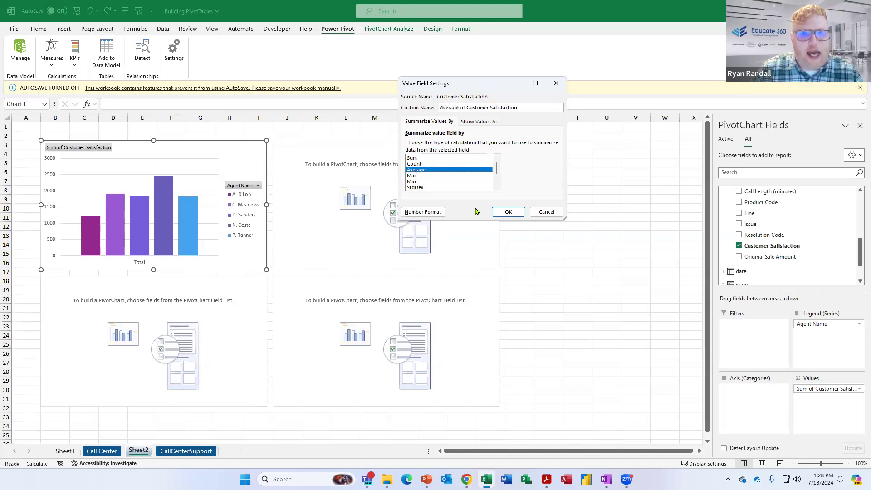
pyautogui.click(508, 212)
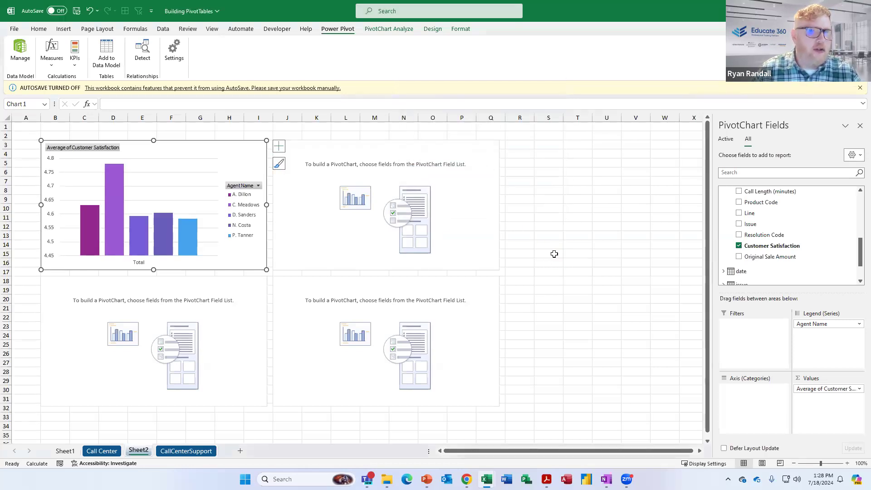
pyautogui.click(353, 231)
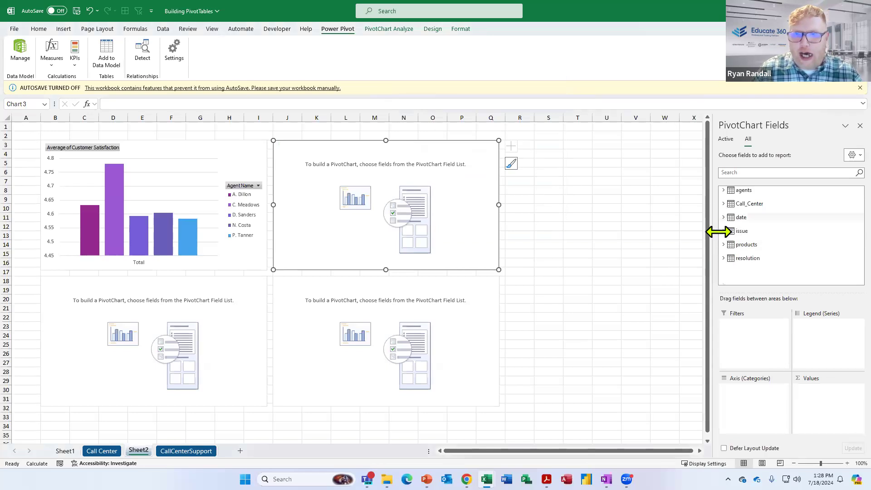
# Step: Add Issue as the legend and Call Length (minutes) as values in the second chart
pyautogui.click(723, 245)
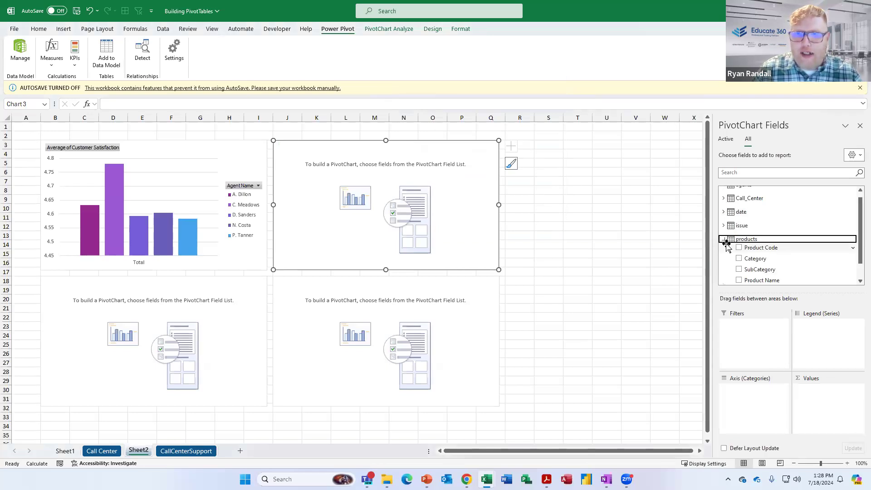
pyautogui.click(724, 239)
pyautogui.click(723, 231)
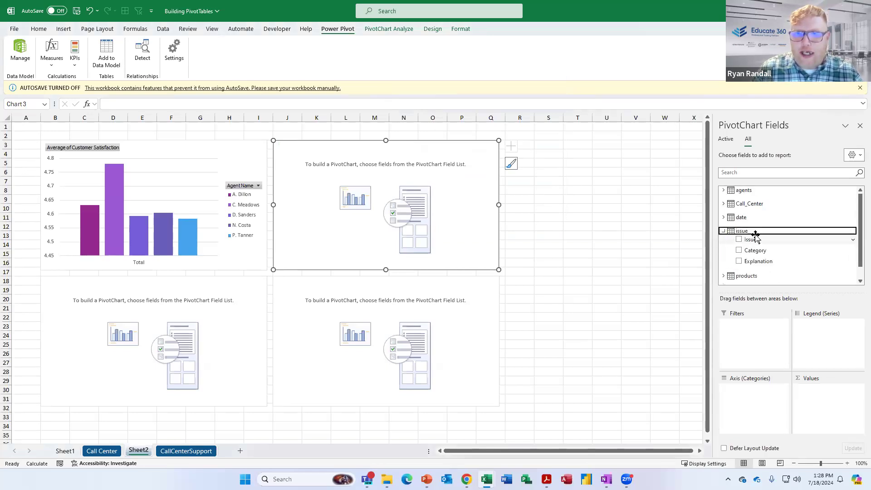
pyautogui.moveTo(751, 241); pyautogui.dragTo(824, 338)
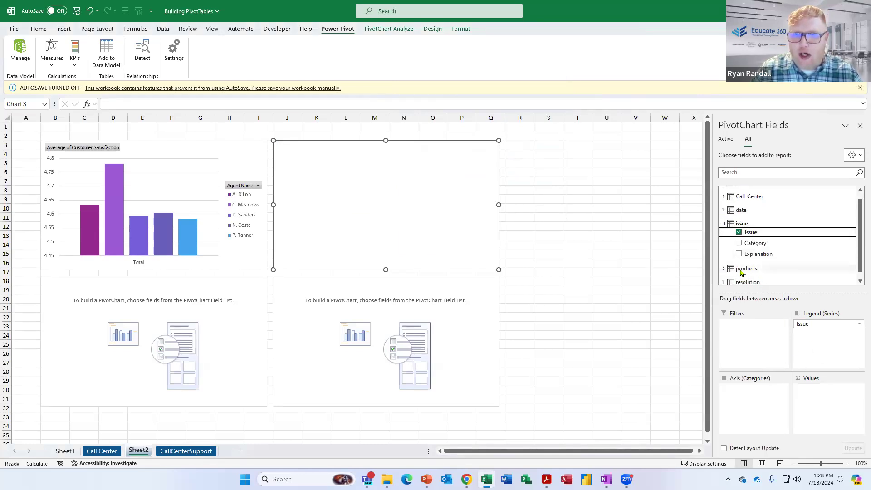
pyautogui.scroll(-1, 737, 278)
pyautogui.click(723, 190)
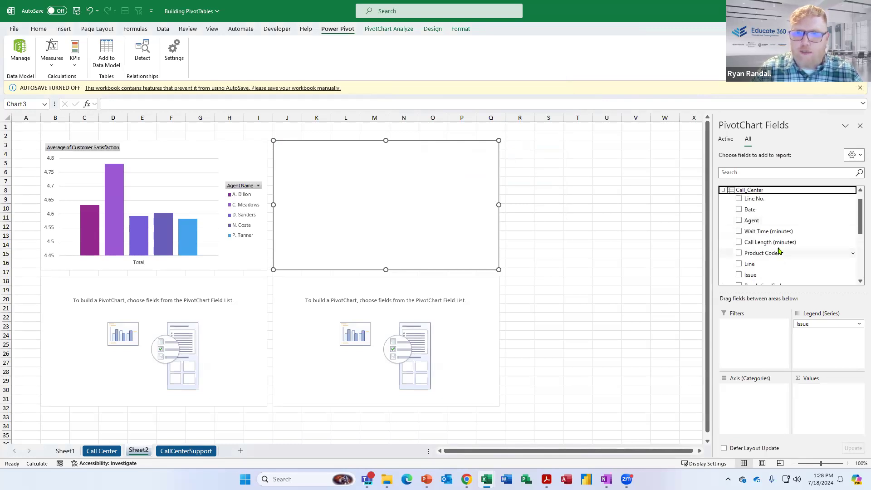
pyautogui.scroll(-2, 778, 251)
pyautogui.moveTo(762, 223); pyautogui.dragTo(824, 406)
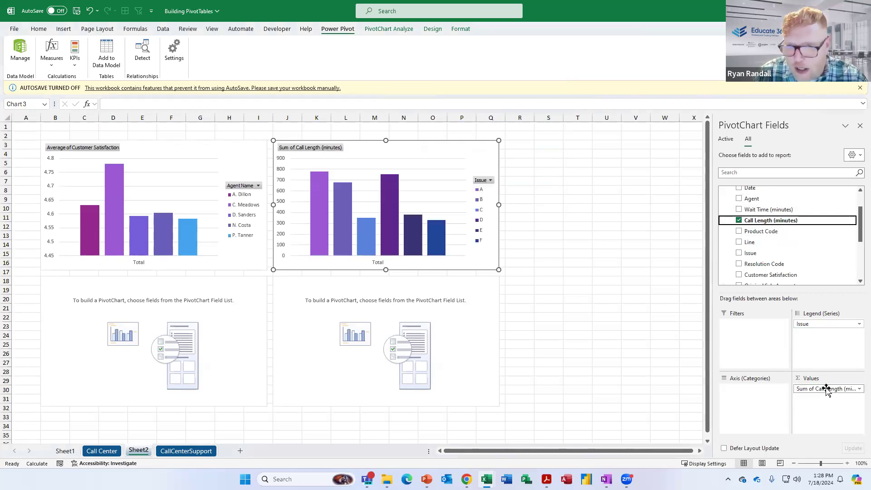
# Step: Summarize Call Length (minutes) by Average in Value Field Settings
pyautogui.click(826, 389)
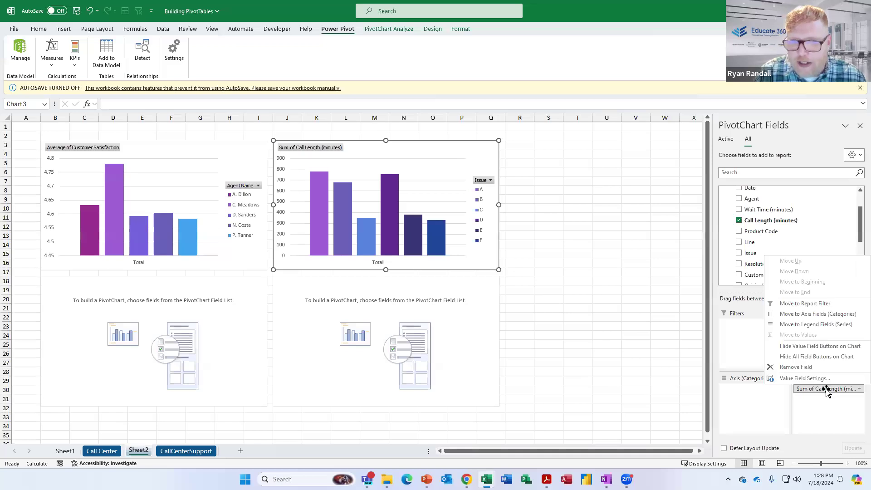
pyautogui.click(804, 379)
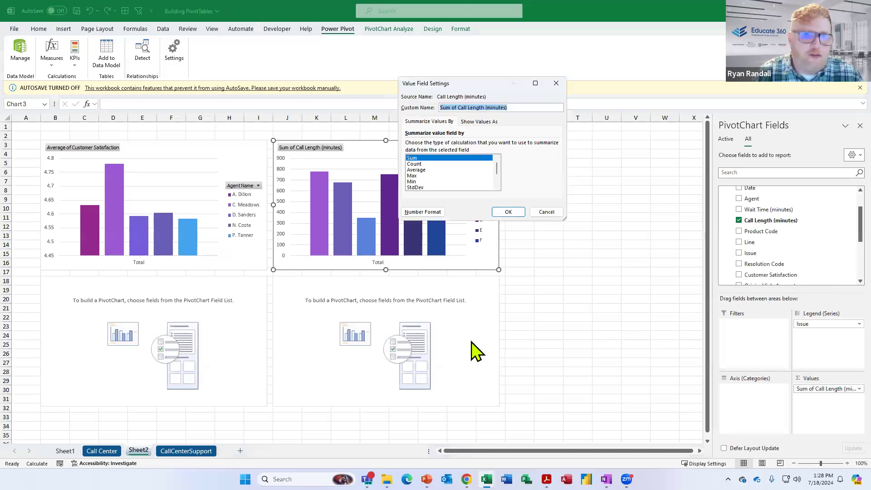
pyautogui.click(413, 170)
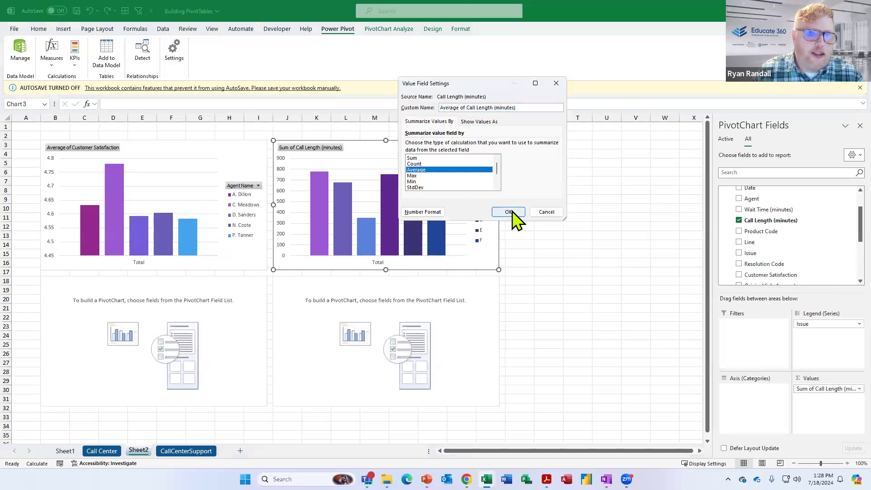
pyautogui.click(508, 212)
pyautogui.click(185, 354)
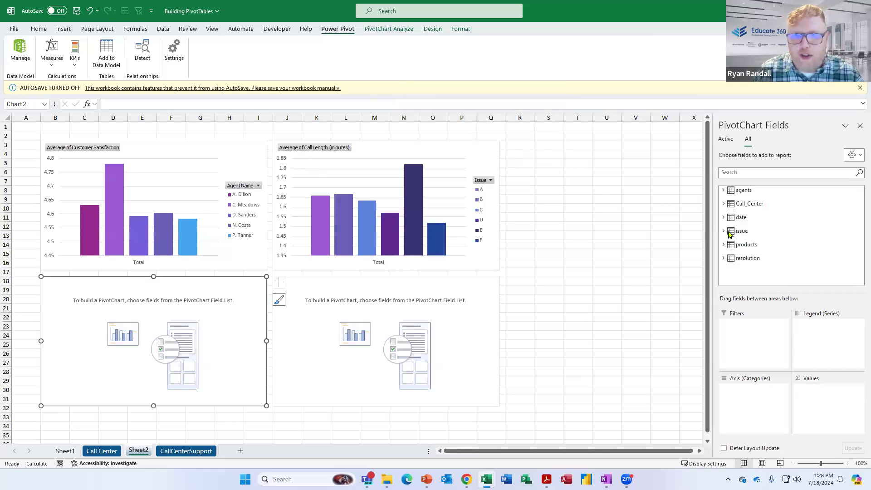
# Step: Put Agent Name on the third chart's axis, with Wait Time and Call Length as values
pyautogui.click(723, 231)
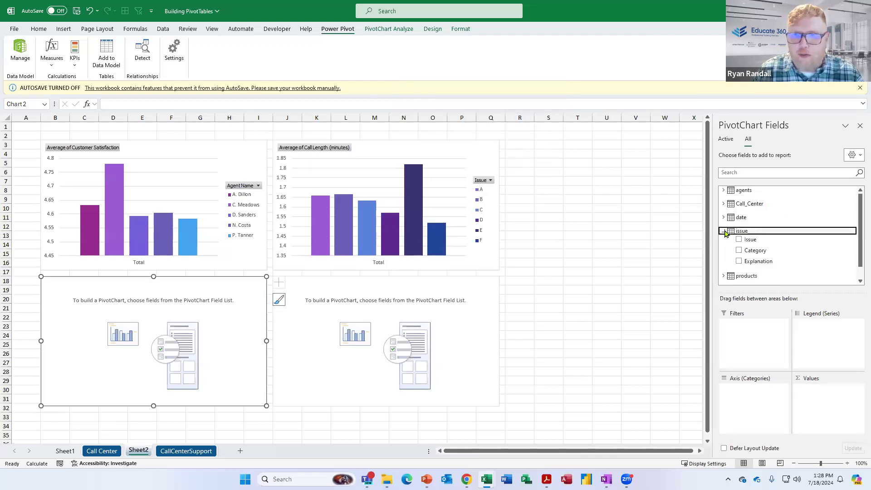
pyautogui.click(723, 190)
pyautogui.moveTo(753, 198); pyautogui.dragTo(751, 399)
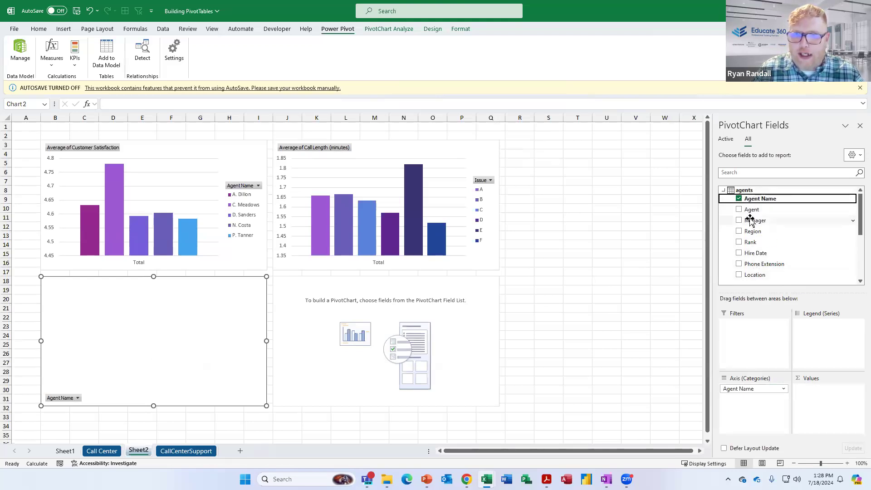
pyautogui.scroll(-5, 751, 223)
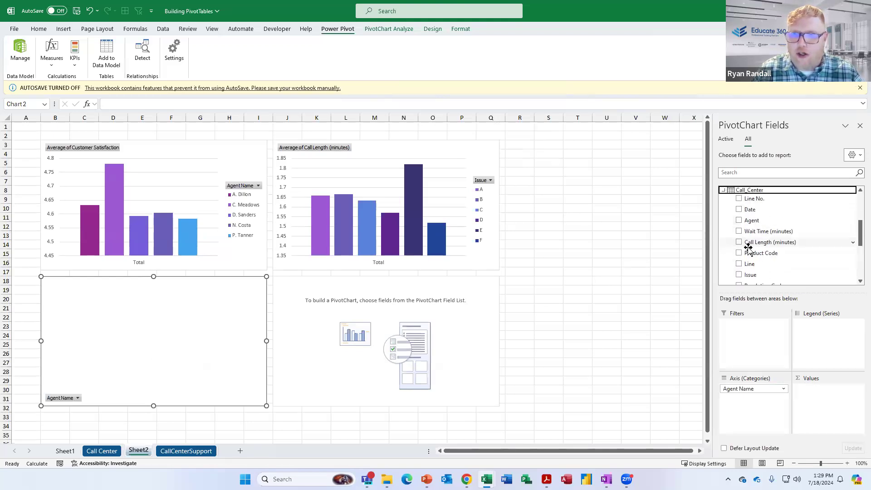
pyautogui.scroll(-2, 776, 280)
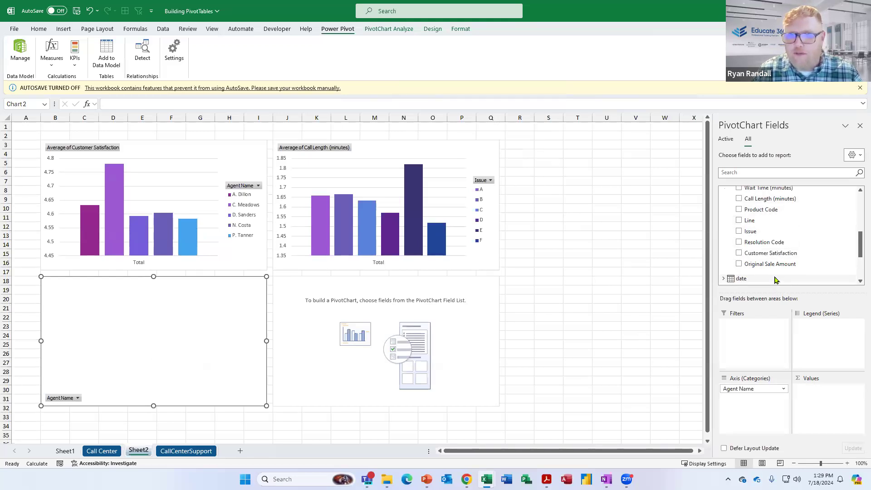
pyautogui.scroll(1, 771, 254)
pyautogui.moveTo(768, 209); pyautogui.dragTo(824, 400)
pyautogui.moveTo(767, 219); pyautogui.dragTo(823, 405)
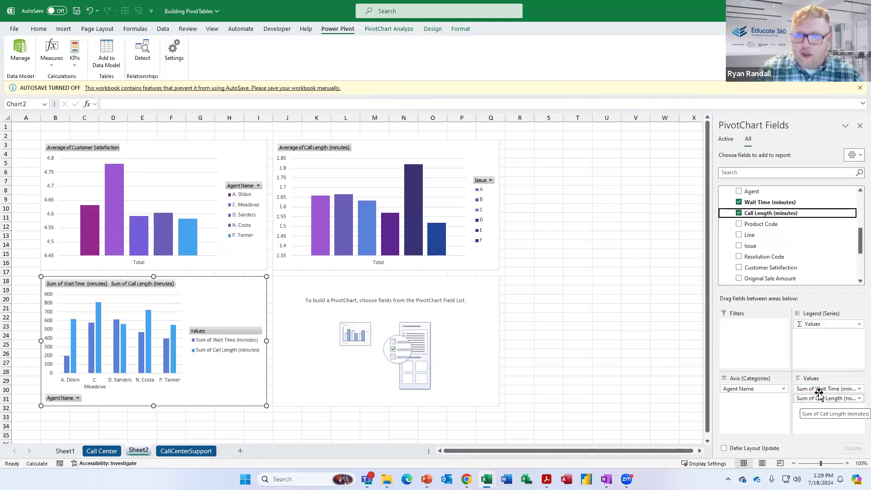
# Step: Change both Wait Time and Call Length to summarize by Average
pyautogui.click(814, 388)
pyautogui.click(804, 378)
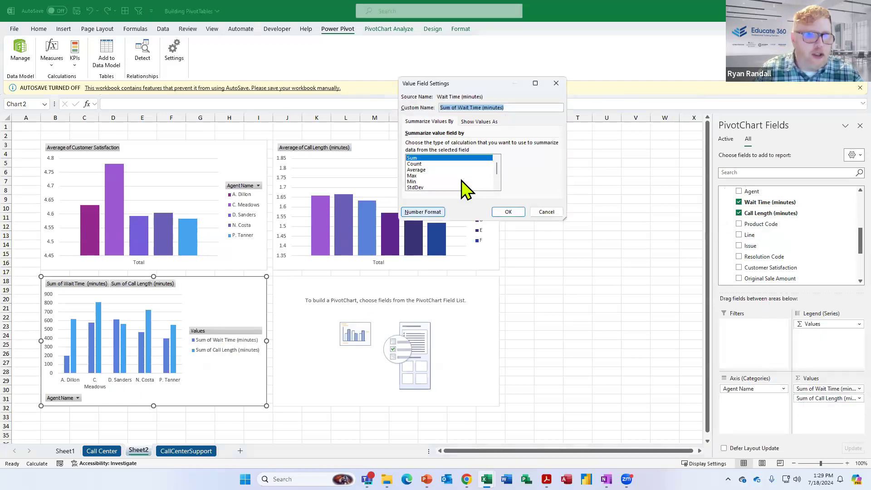
pyautogui.click(438, 169)
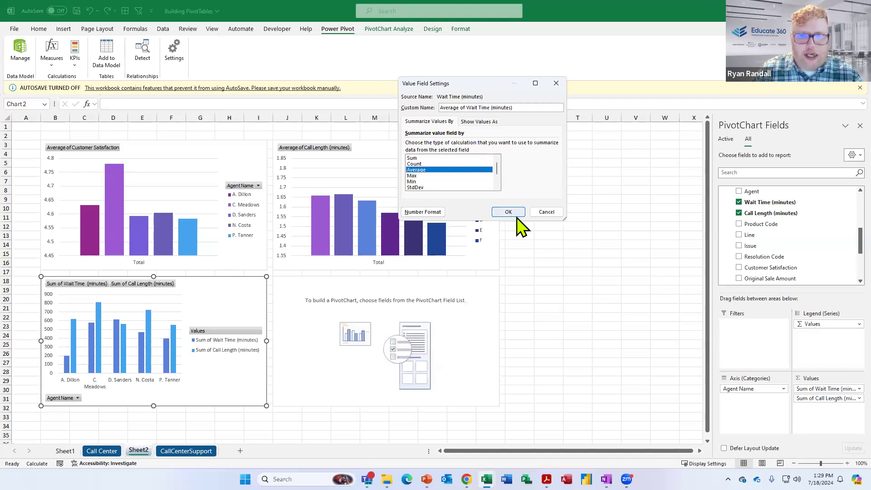
pyautogui.click(512, 214)
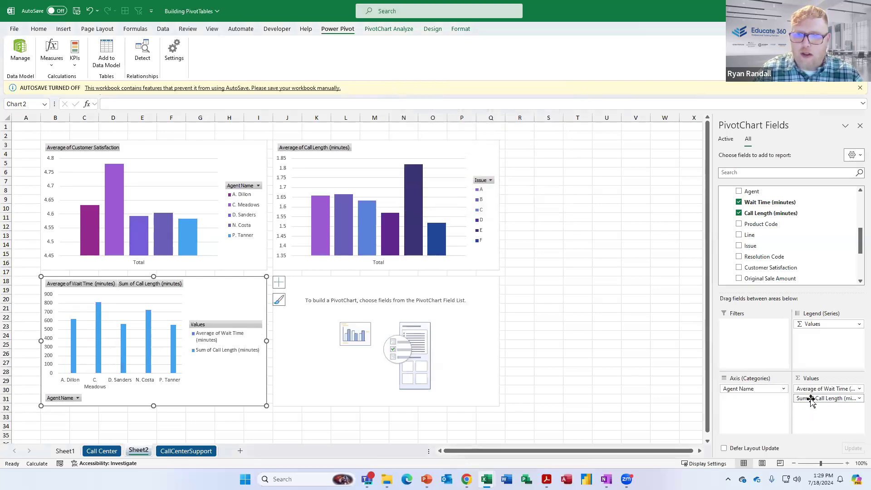
pyautogui.click(806, 399)
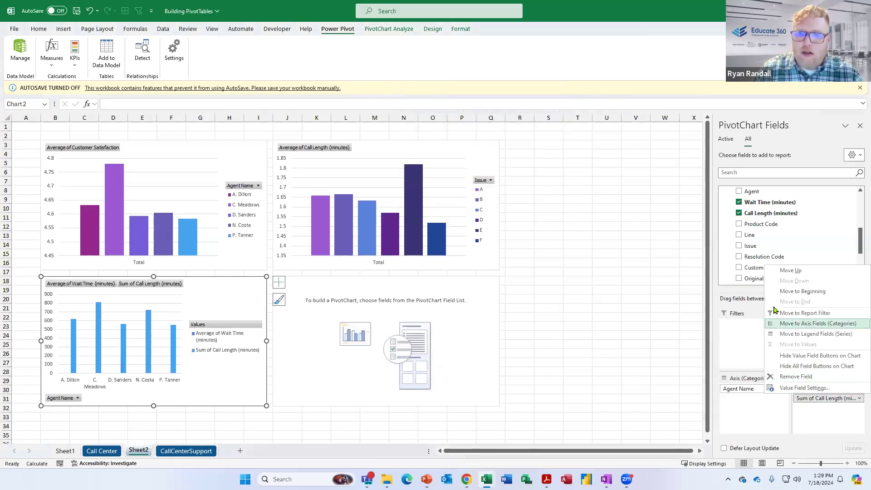
pyautogui.click(800, 388)
pyautogui.click(415, 169)
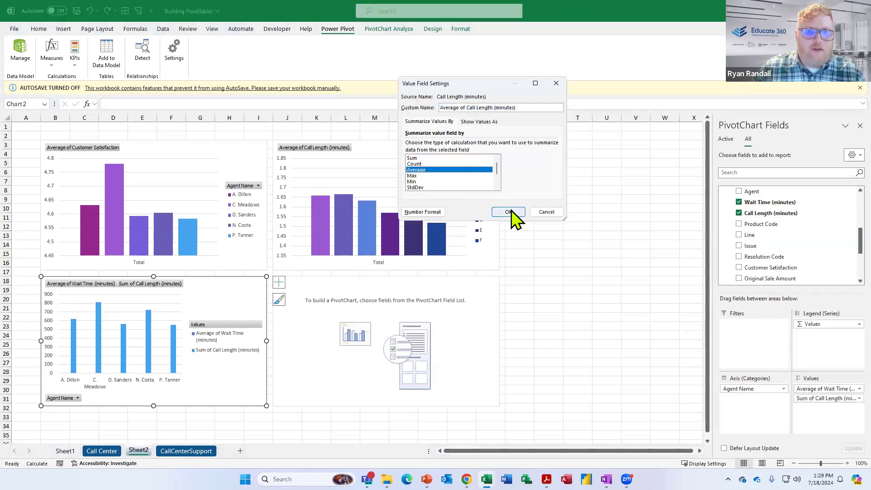
pyautogui.click(508, 211)
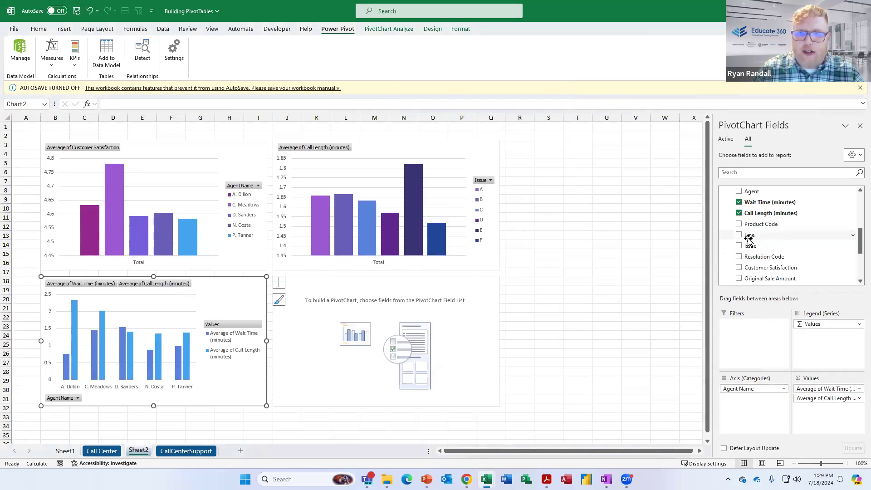
# Step: Set up the fourth chart with Line as the legend and Customer Satisfaction as the value
pyautogui.click(476, 330)
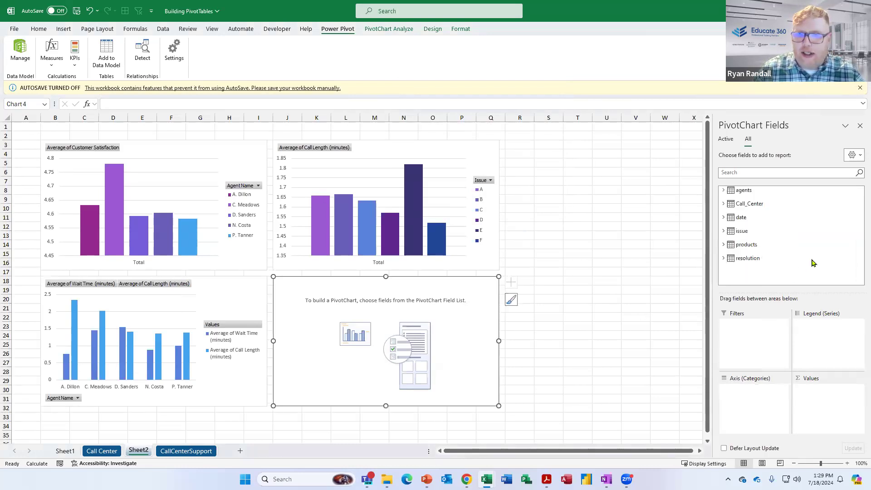
pyautogui.moveTo(771, 263); pyautogui.dragTo(818, 348)
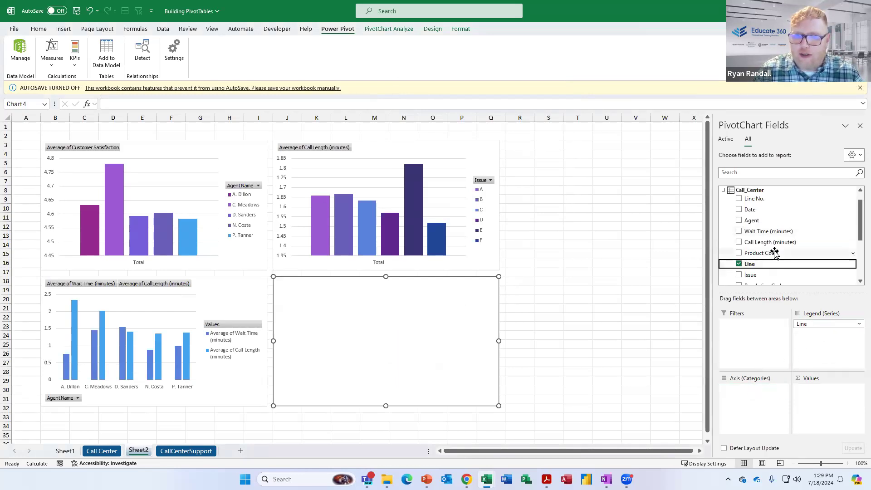
pyautogui.scroll(-1, 773, 253)
pyautogui.moveTo(770, 274); pyautogui.dragTo(829, 404)
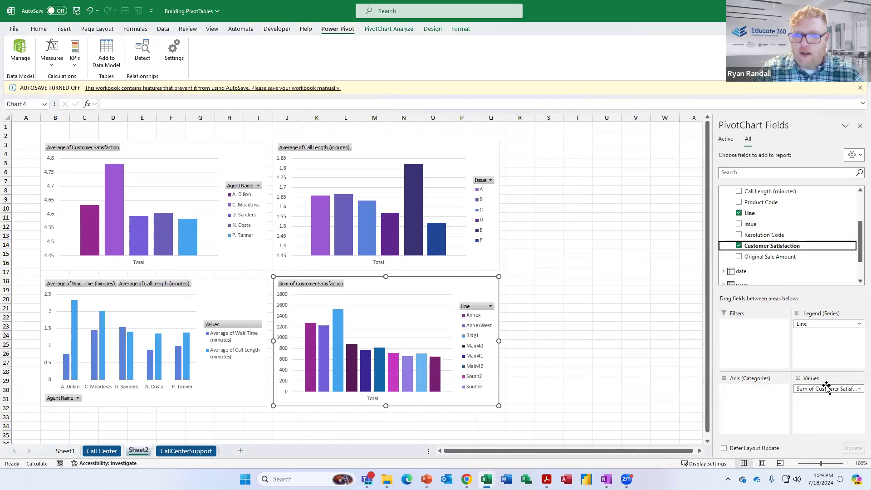
# Step: Switch the Customer Satisfaction summary from Sum to Average
pyautogui.click(825, 388)
pyautogui.click(806, 379)
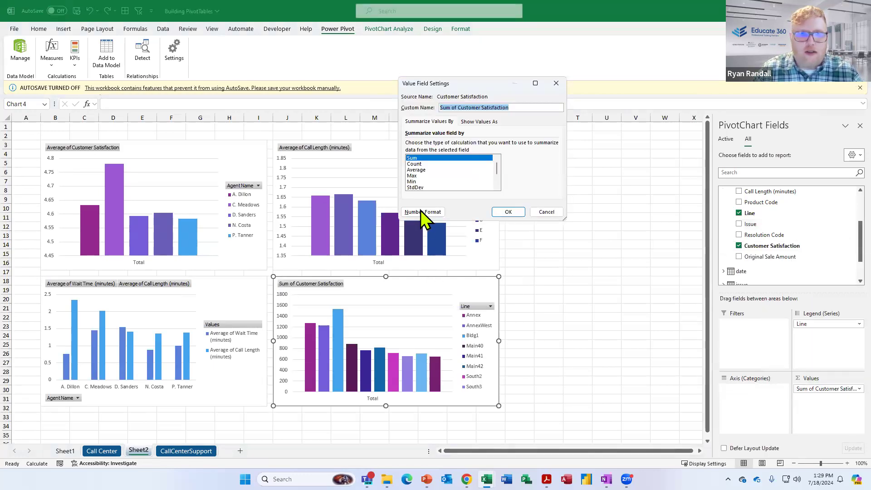
pyautogui.click(416, 170)
pyautogui.click(508, 212)
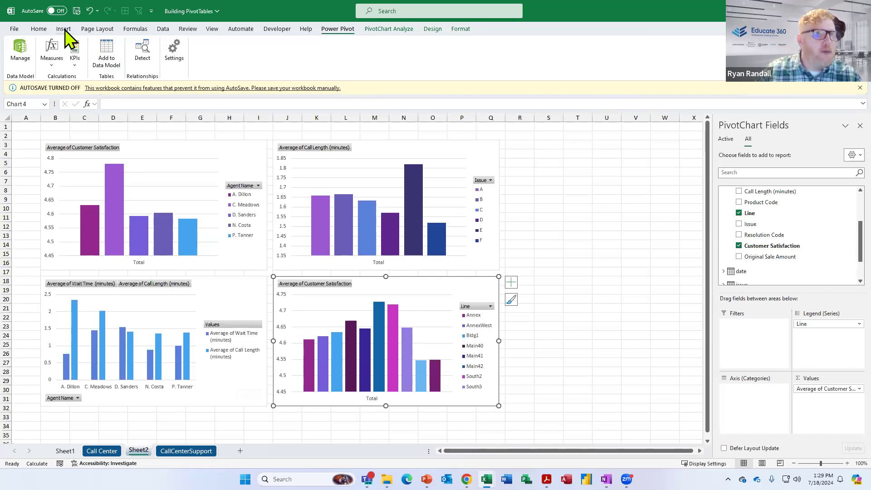
# Step: Insert a Resolution Code slicer from Chart 1 and move it right of the charts
pyautogui.click(169, 192)
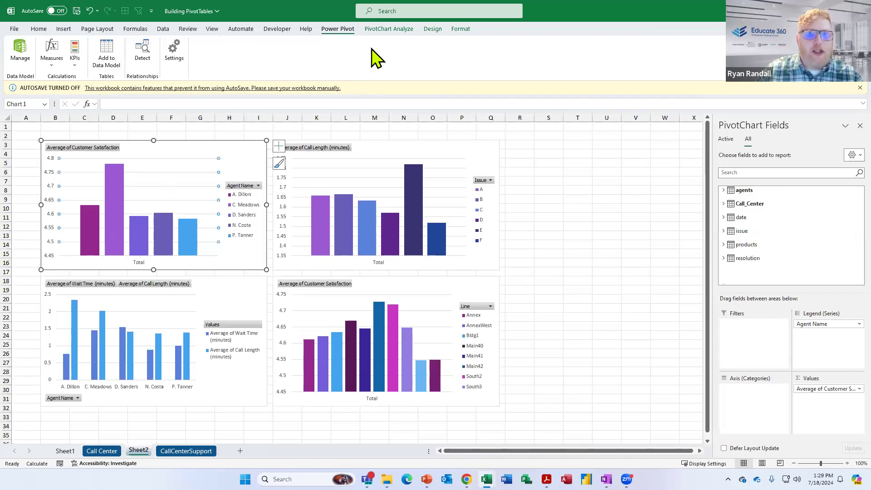
pyautogui.click(383, 30)
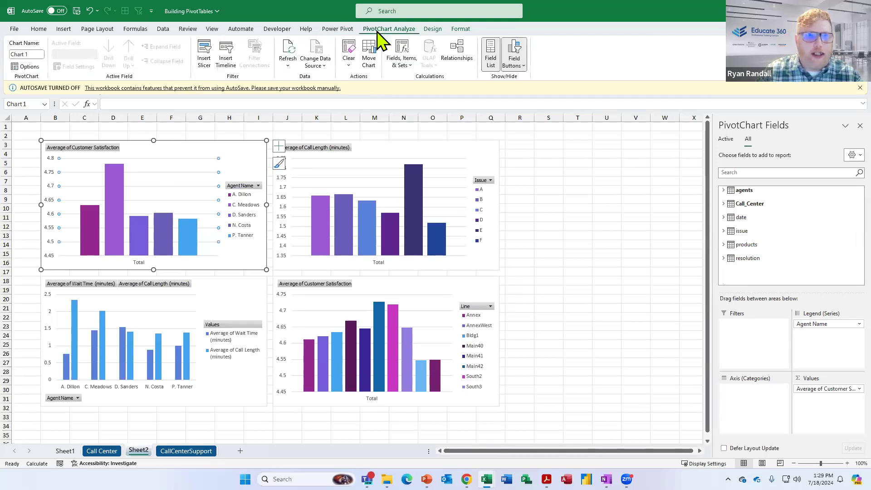
pyautogui.click(205, 58)
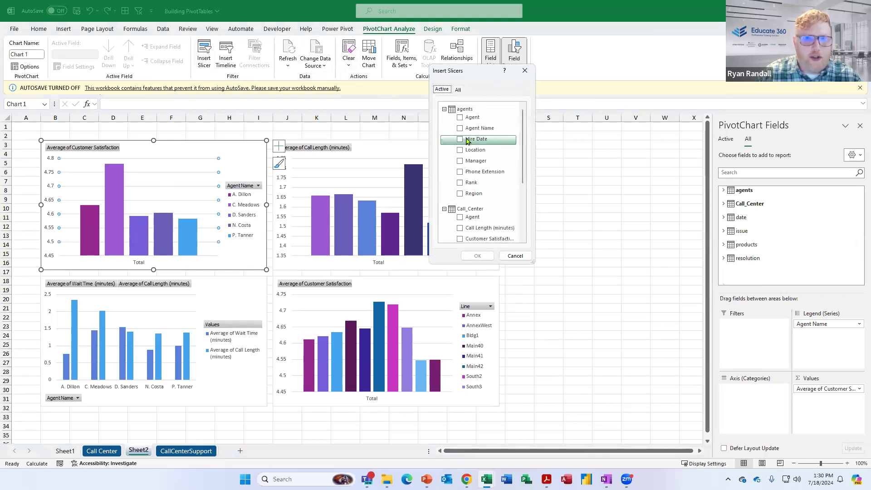
pyautogui.moveTo(522, 151); pyautogui.dragTo(522, 202)
pyautogui.click(492, 218)
pyautogui.click(459, 220)
pyautogui.click(459, 218)
pyautogui.click(477, 255)
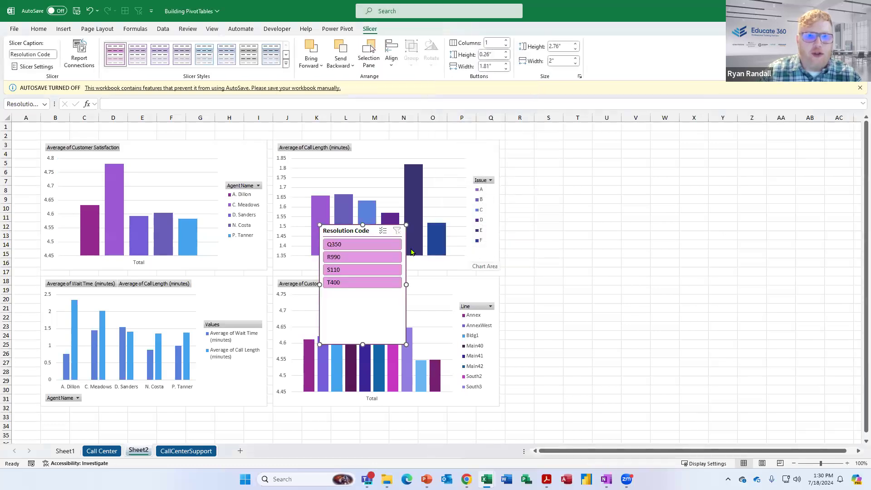
pyautogui.moveTo(348, 234); pyautogui.dragTo(585, 193)
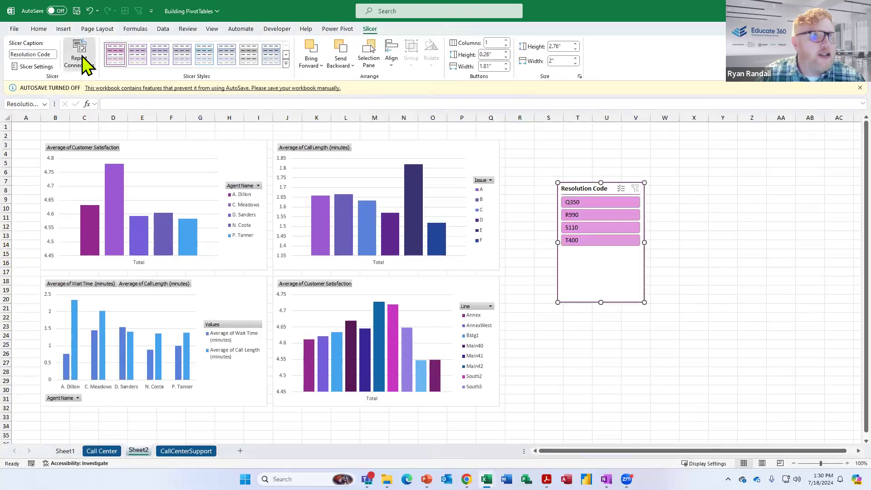
# Step: Connect the slicer to Charts 2, 3 and 4 through Report Connections
pyautogui.click(123, 68)
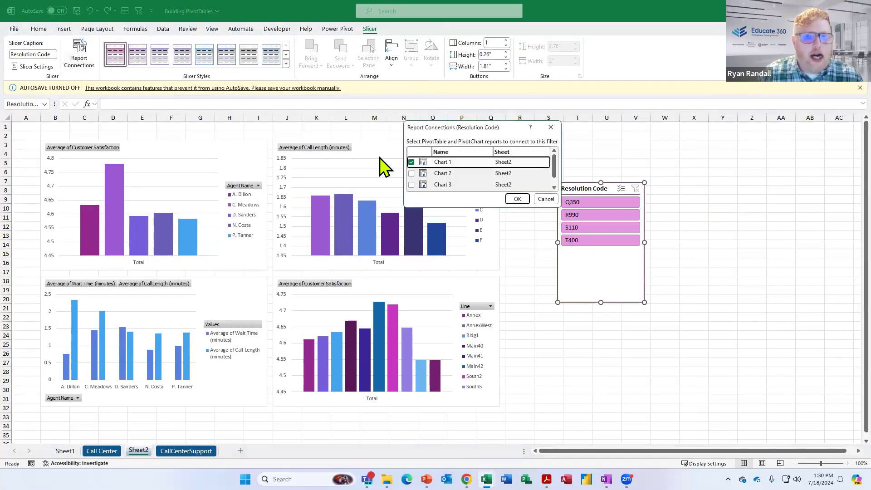
pyautogui.click(411, 173)
pyautogui.click(410, 184)
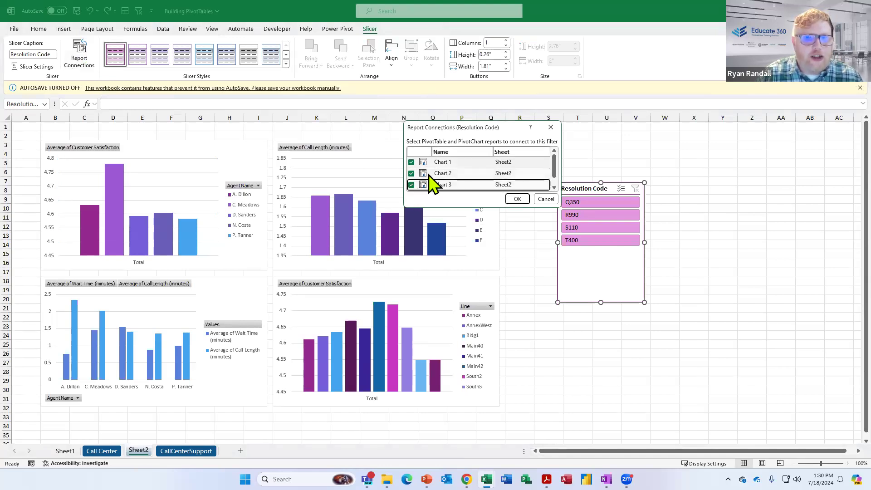
pyautogui.scroll(-1, 431, 184)
pyautogui.click(411, 186)
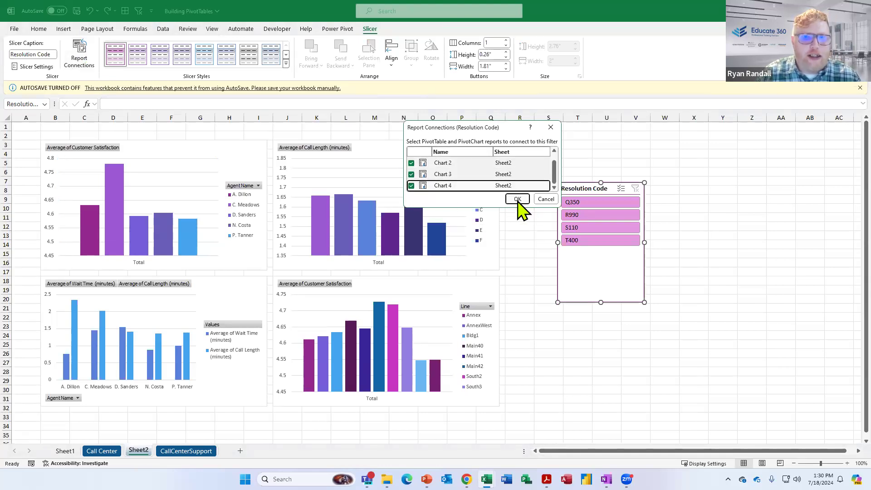
pyautogui.click(517, 199)
pyautogui.moveTo(572, 181); pyautogui.dragTo(572, 141)
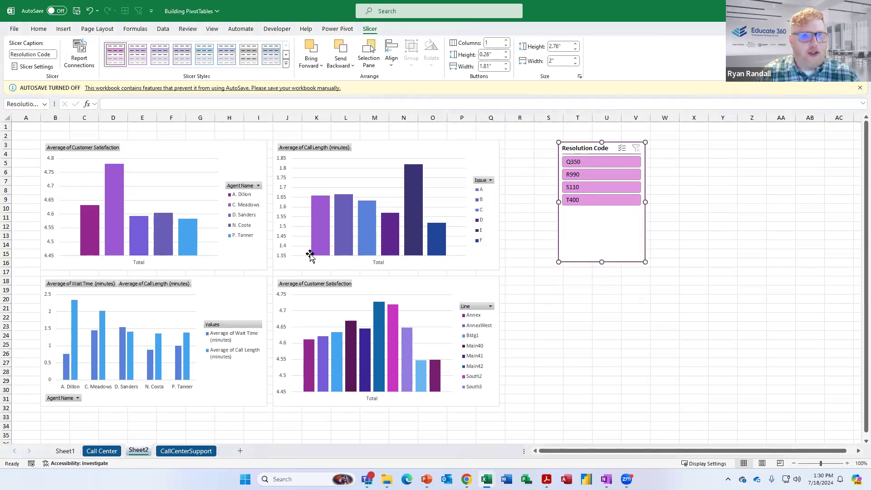
# Step: Test the slicer on Q350, R990 and S110, then clear the filter
pyautogui.click(606, 161)
pyautogui.keyDown('ctrl'); pyautogui.click(605, 177); pyautogui.keyUp('ctrl')
pyautogui.click(606, 176)
pyautogui.click(603, 187)
pyautogui.keyDown('ctrl'); pyautogui.click(602, 201); pyautogui.keyUp('ctrl')
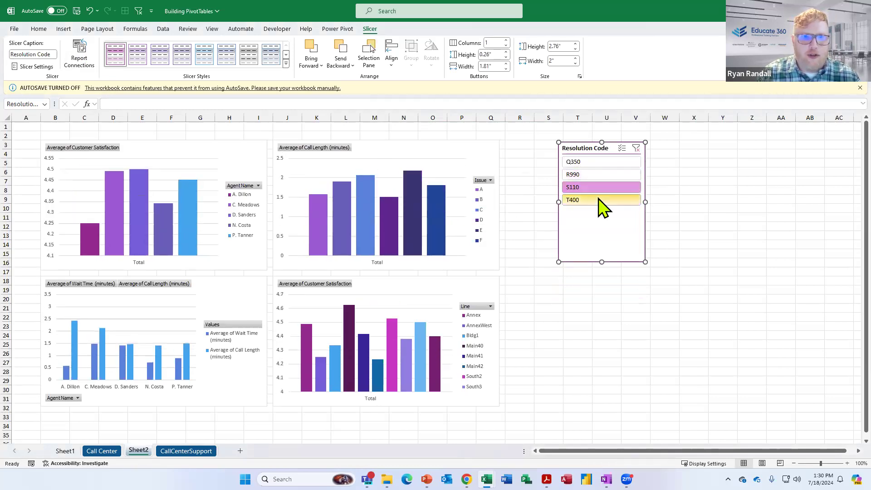
pyautogui.click(636, 148)
# Step: Change the Call Length chart to a 3-D Clustered Bar chart
pyautogui.click(445, 153)
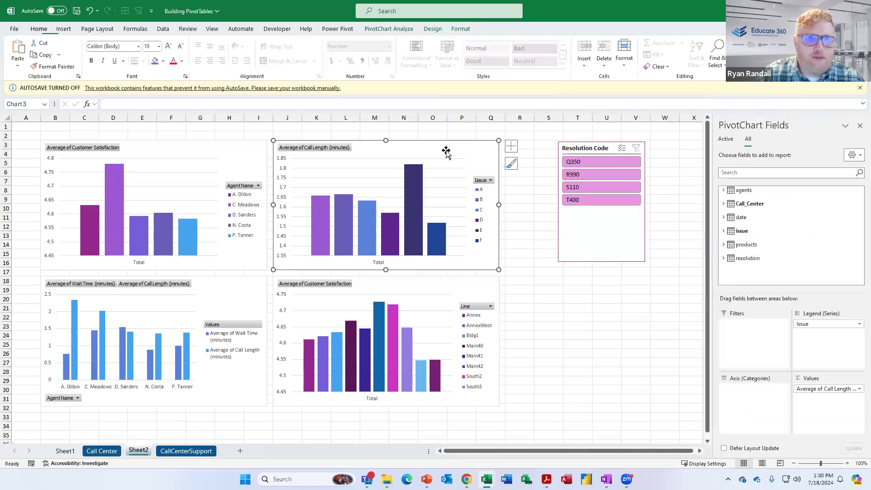
pyautogui.click(387, 28)
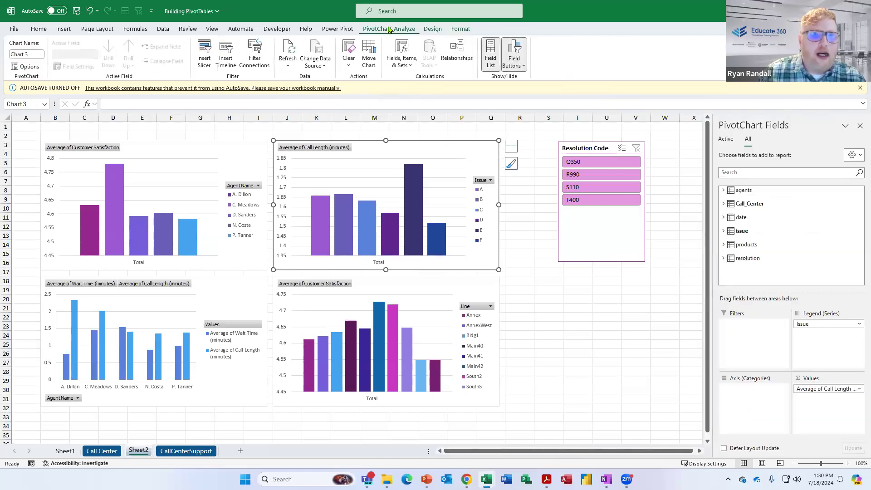
pyautogui.click(433, 30)
pyautogui.click(501, 54)
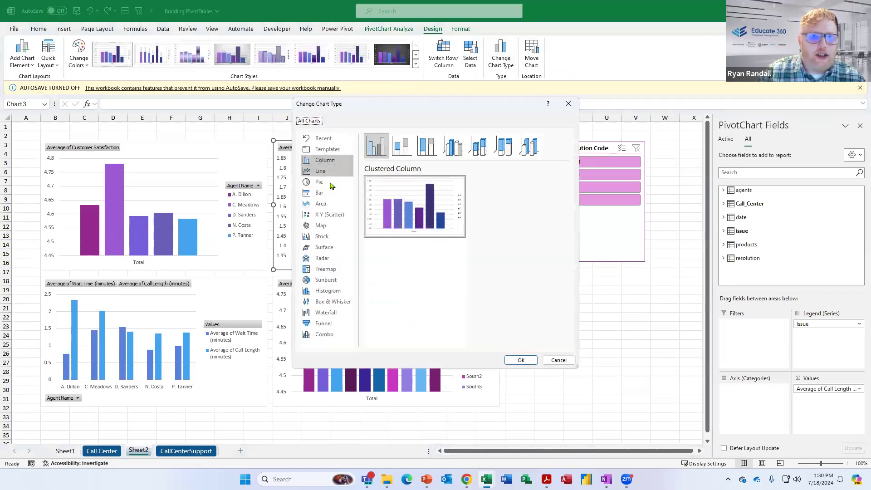
pyautogui.click(331, 196)
pyautogui.click(451, 153)
pyautogui.click(520, 359)
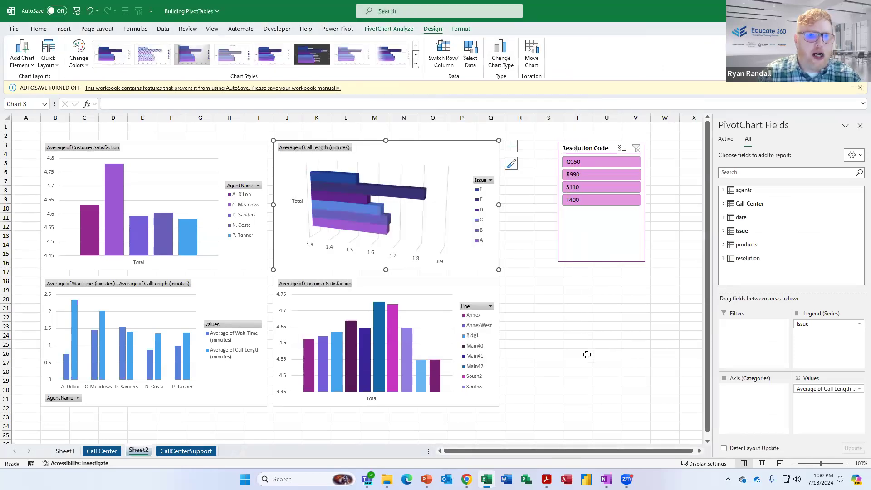
# Step: Change the satisfaction-by-line chart to a 3-D Clustered Column chart
pyautogui.click(385, 293)
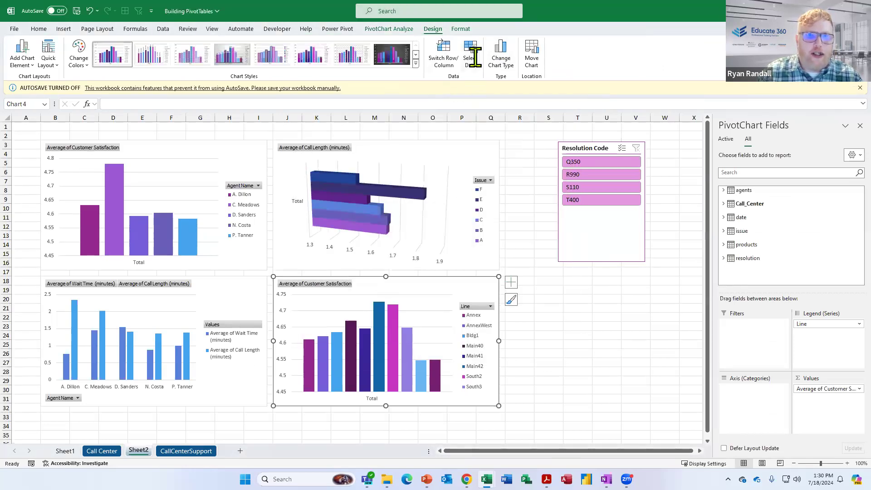
pyautogui.click(506, 53)
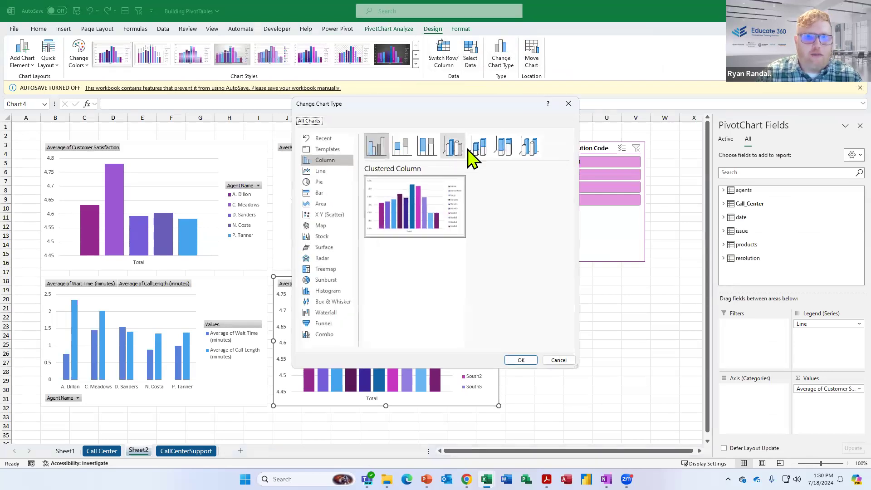
pyautogui.click(454, 147)
pyautogui.click(520, 360)
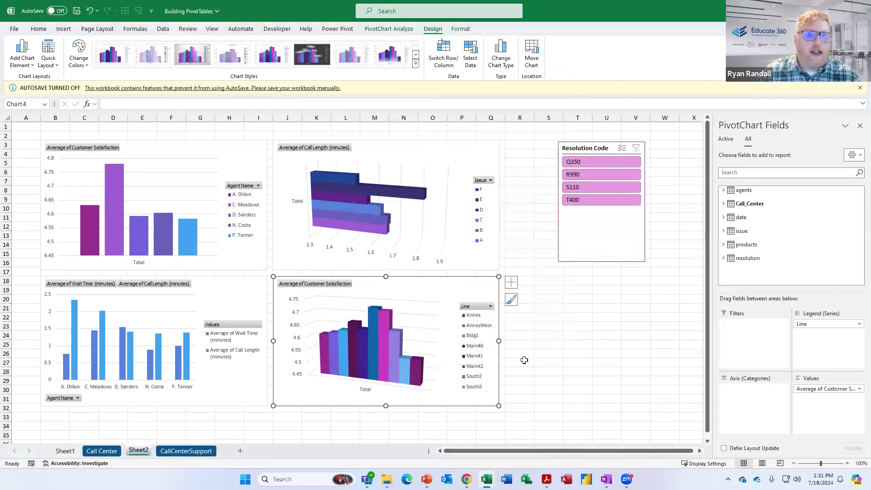
# Step: Apply the gradient chart style to the column chart and the Call Length chart
pyautogui.click(390, 60)
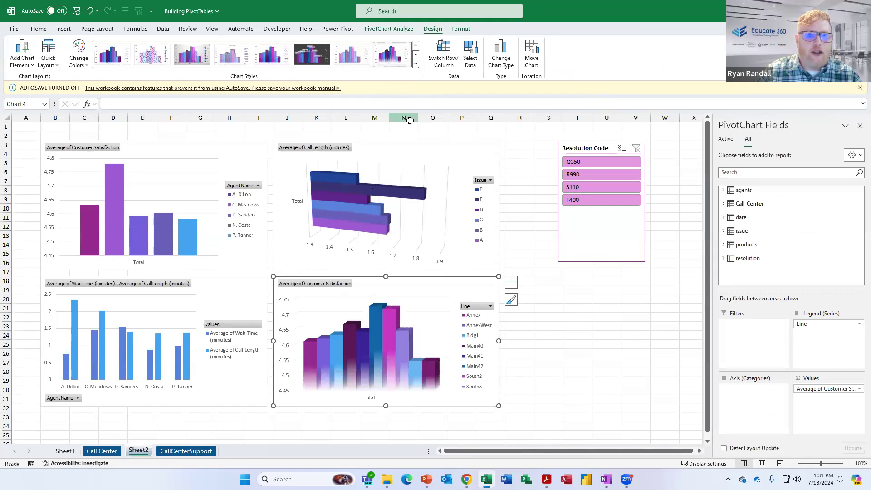
pyautogui.click(414, 146)
pyautogui.click(390, 60)
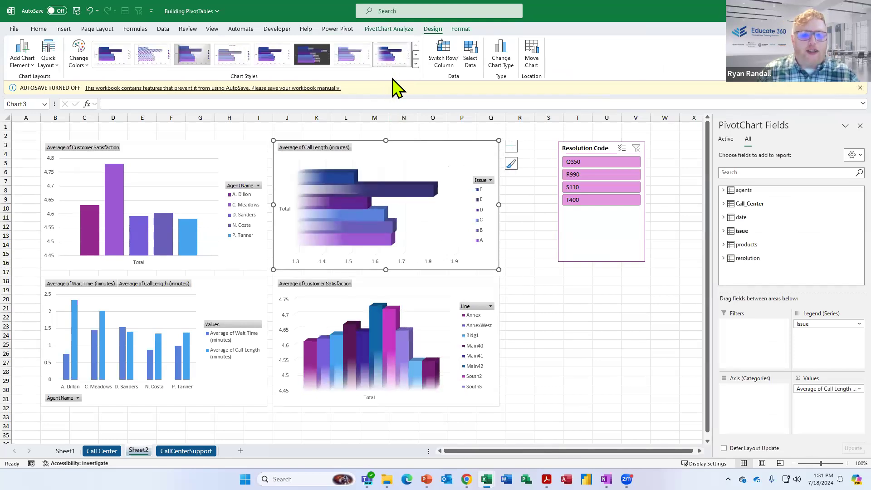
# Step: Go to the CallCenterSupport sheet and launch Power Pivot's Manage window
pyautogui.click(97, 451)
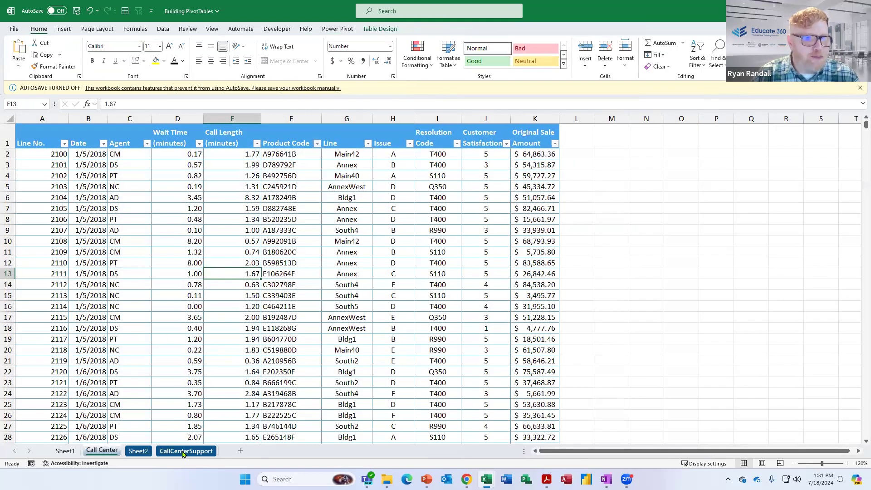
pyautogui.click(201, 450)
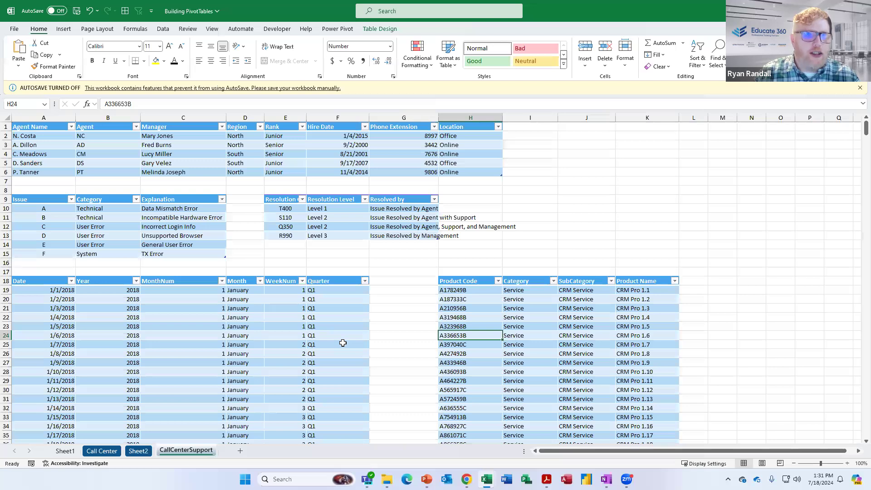
pyautogui.click(278, 153)
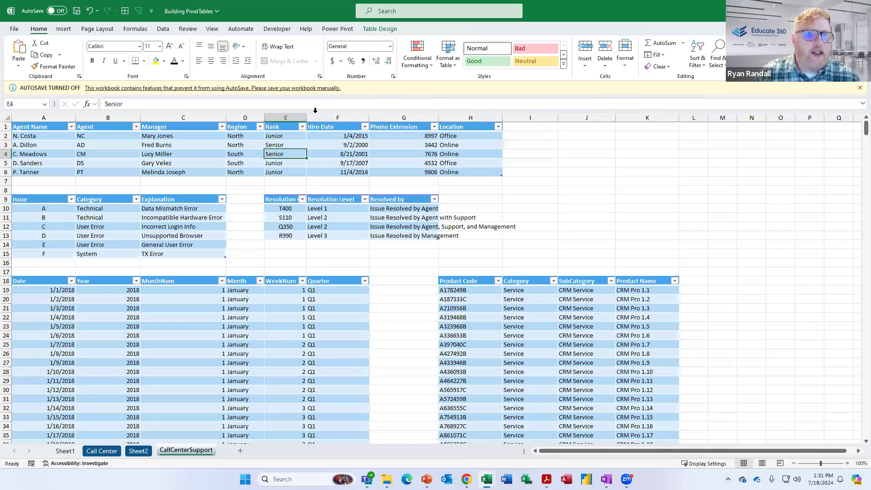
pyautogui.click(337, 29)
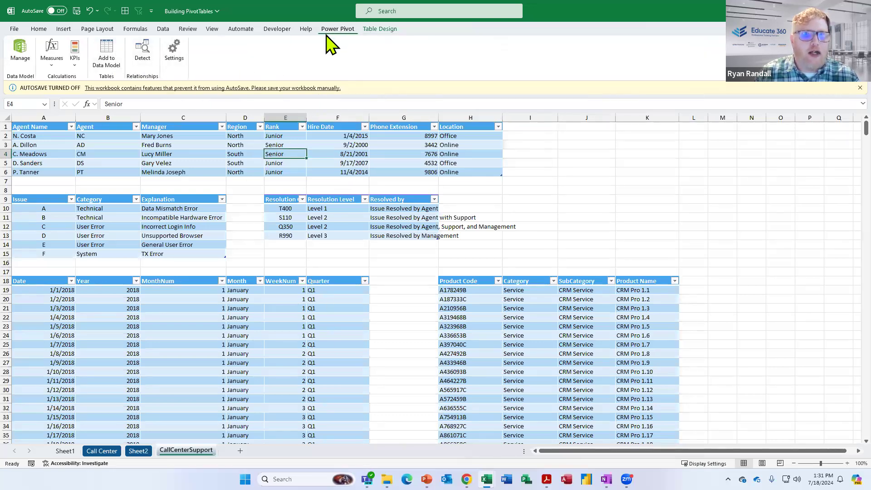
pyautogui.click(20, 59)
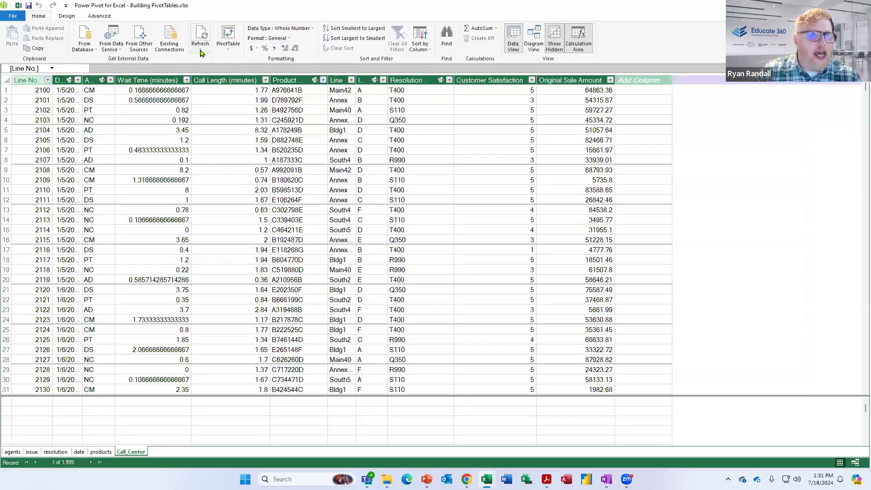
# Step: Open and close the PivotTable layout dropdown in the Power Pivot window
pyautogui.click(225, 47)
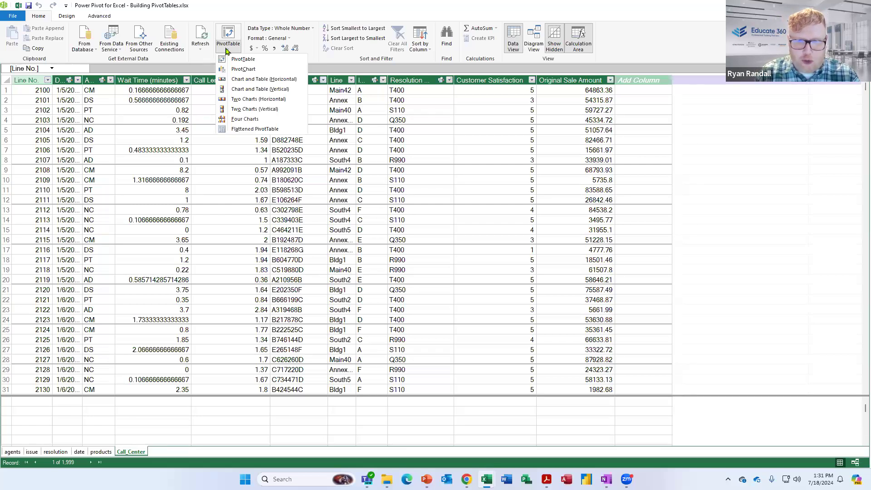
pyautogui.click(227, 47)
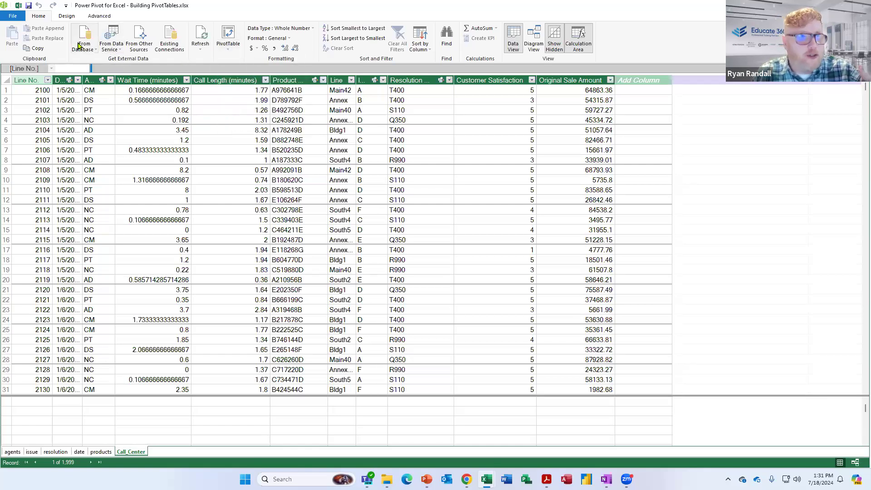
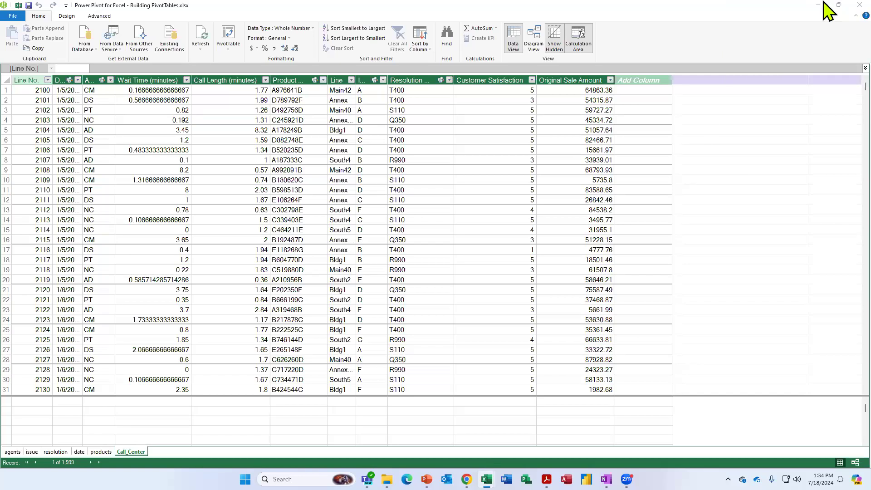
# Step: Return to the workbook's Call Center sheet and reopen the Power Pivot data model
pyautogui.click(821, 5)
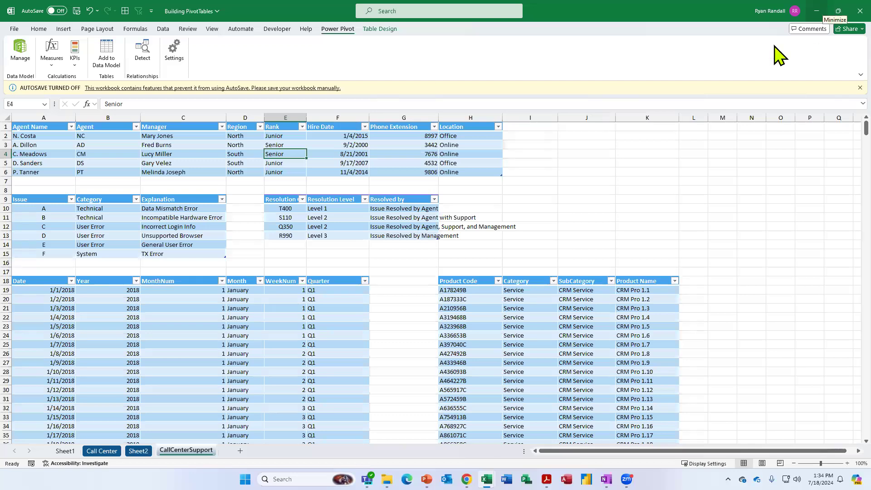
pyautogui.click(109, 449)
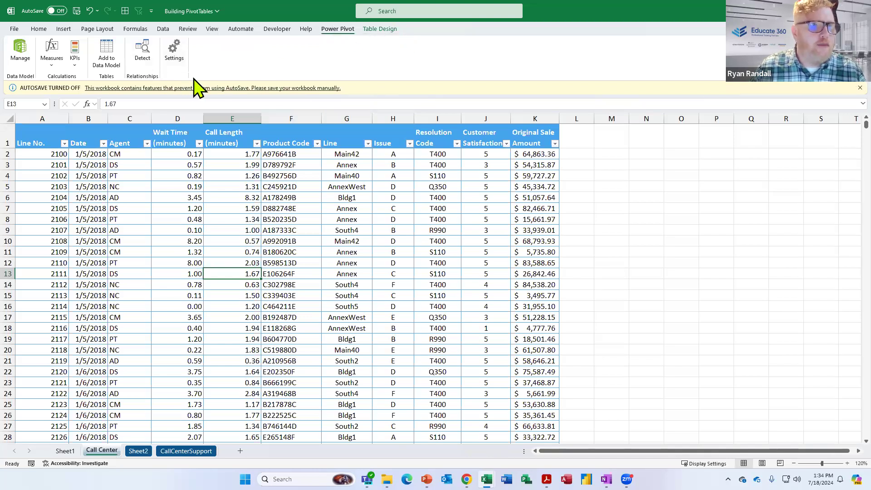
pyautogui.click(20, 54)
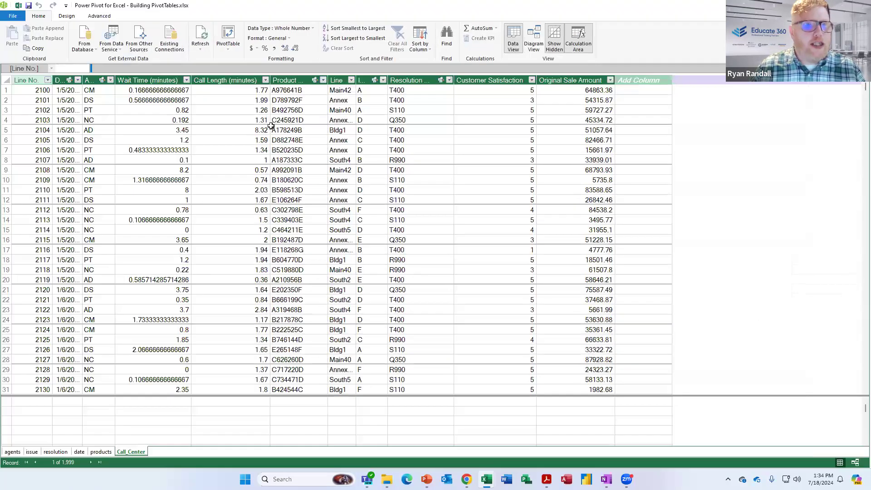
# Step: Insert a PivotChart and PivotTable side by side on a new worksheet
pyautogui.click(228, 43)
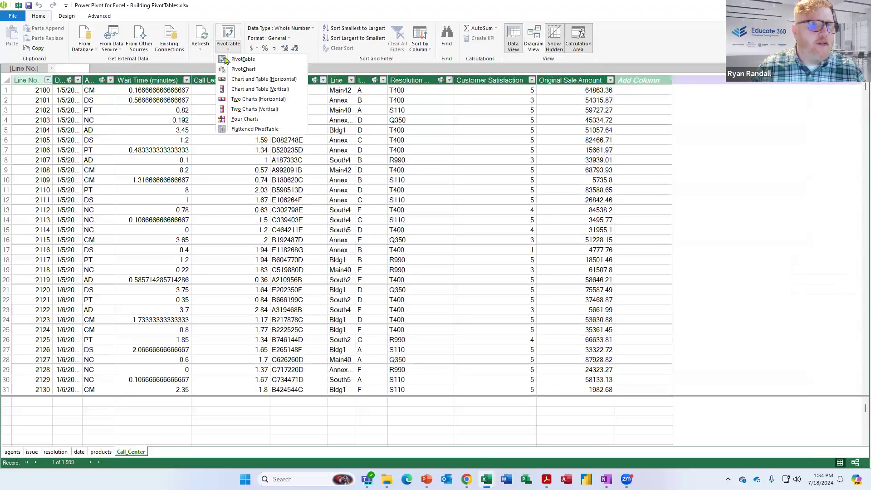
pyautogui.click(247, 80)
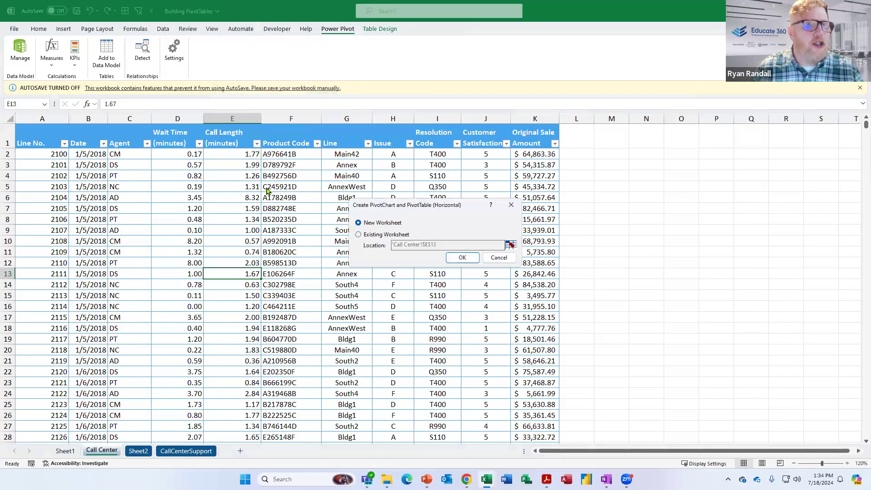
pyautogui.click(462, 257)
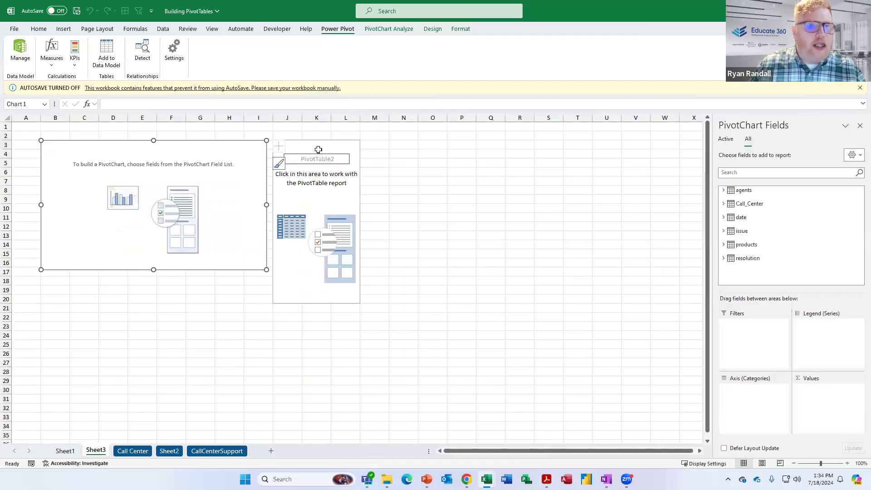
pyautogui.click(318, 150)
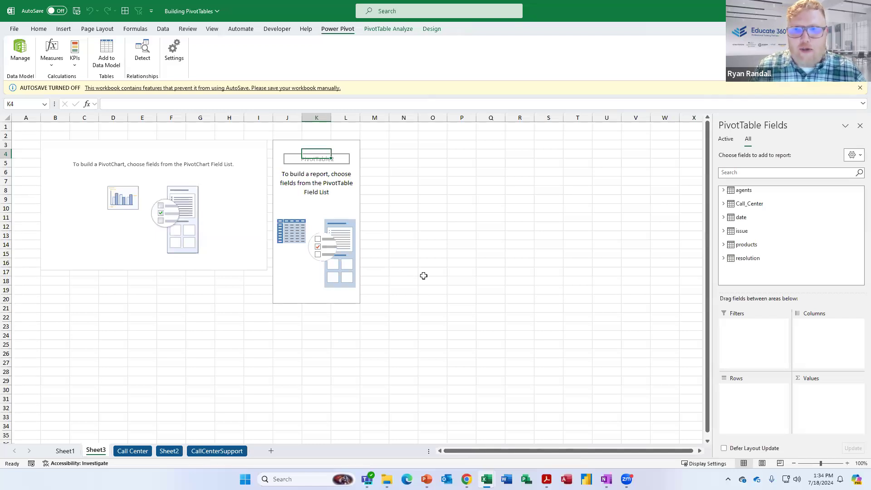
# Step: Place the agents table's Agent Name field in Rows, listing the five agents
pyautogui.click(726, 191)
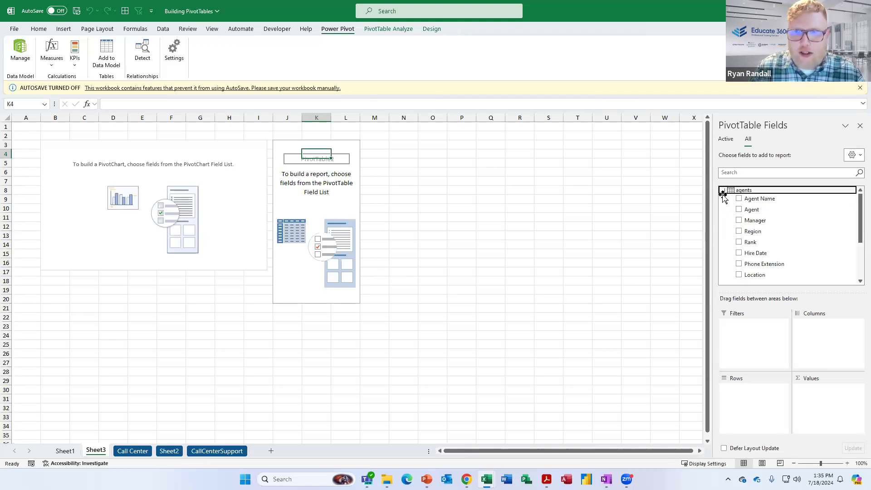
pyautogui.moveTo(758, 199); pyautogui.dragTo(767, 403)
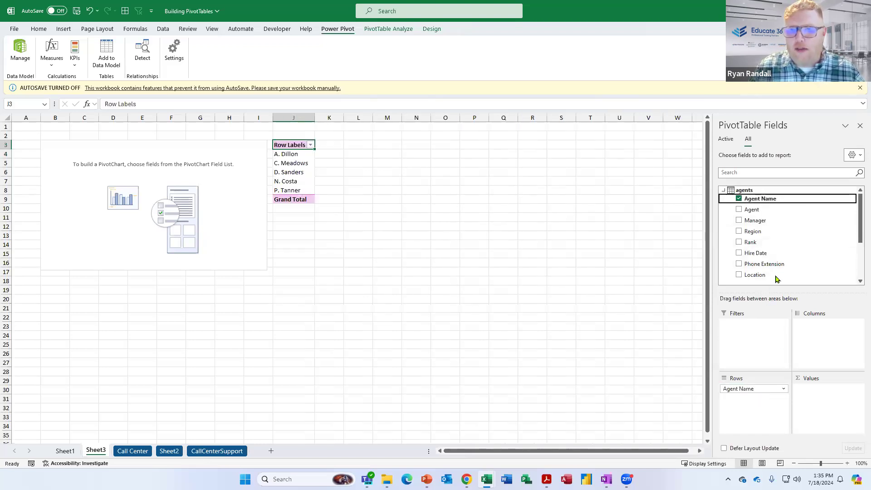
pyautogui.moveTo(746, 383); pyautogui.dragTo(766, 199)
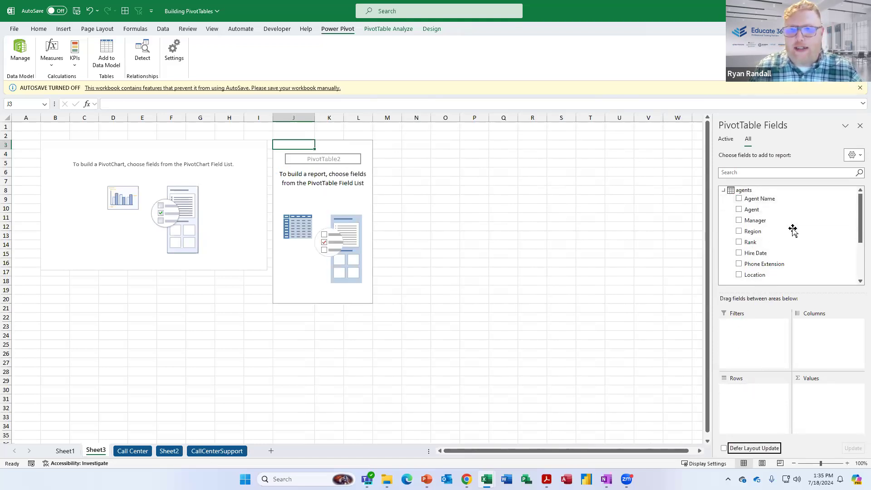
pyautogui.scroll(-3, 780, 254)
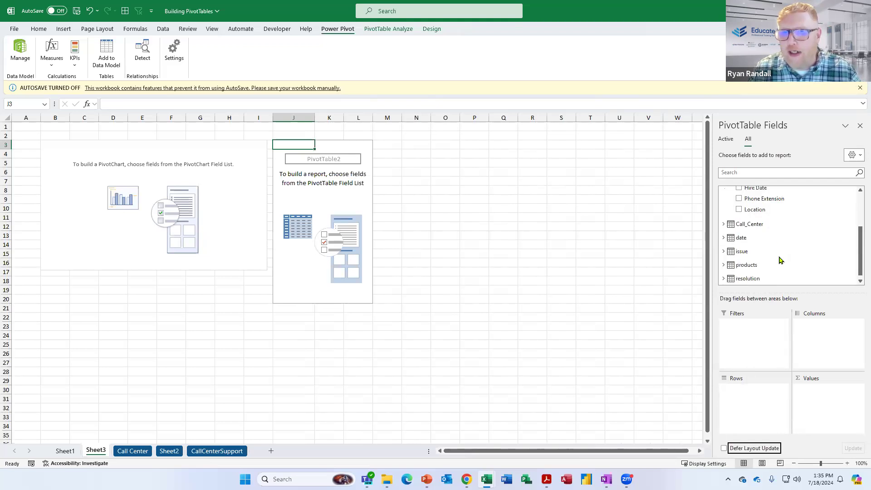
pyautogui.scroll(-1, 779, 260)
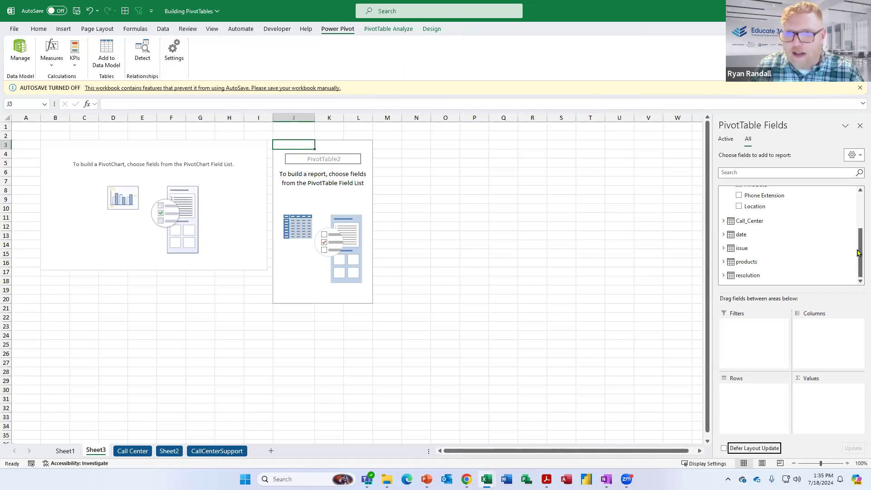
pyautogui.moveTo(858, 252); pyautogui.dragTo(857, 210)
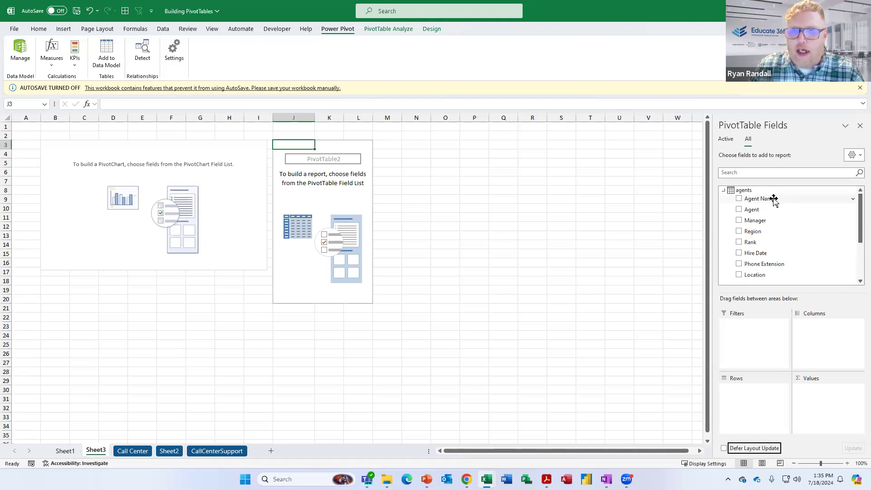
pyautogui.moveTo(773, 200); pyautogui.dragTo(754, 394)
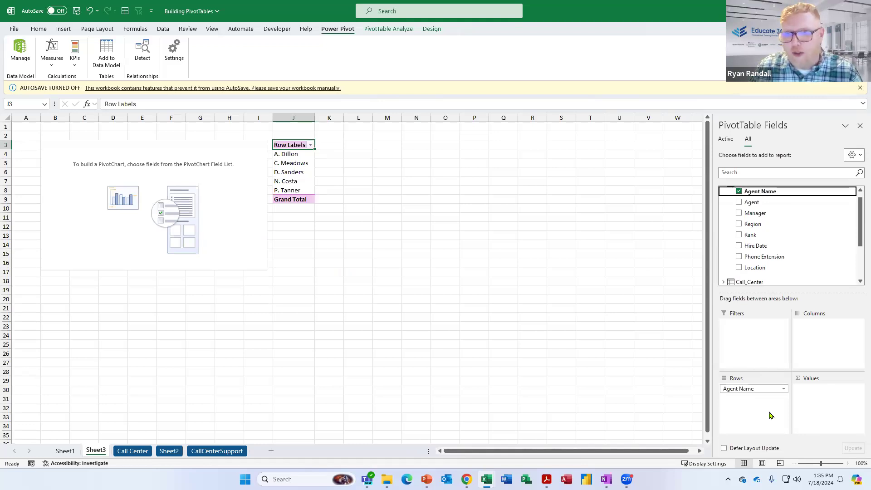
# Step: Sum Call_Center's Original Sale Amount per agent, giving a 98309165.87 grand total
pyautogui.moveTo(857, 236); pyautogui.dragTo(858, 280)
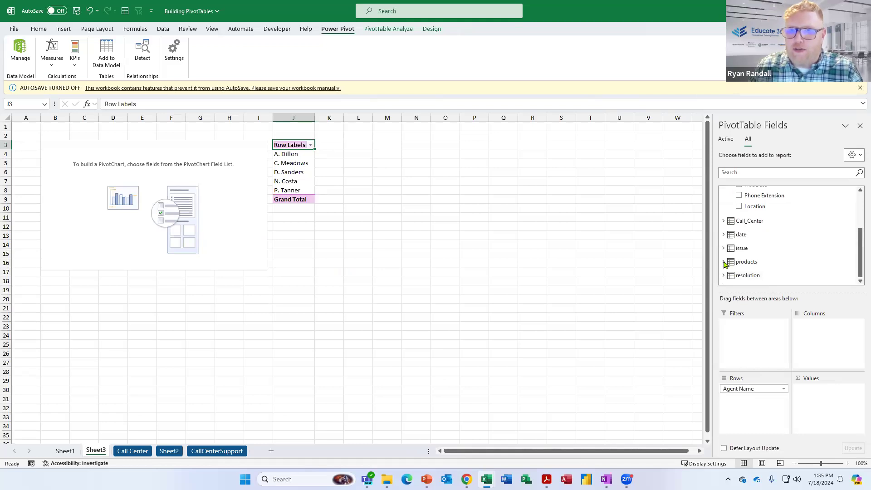
pyautogui.click(724, 221)
pyautogui.scroll(-2, 766, 243)
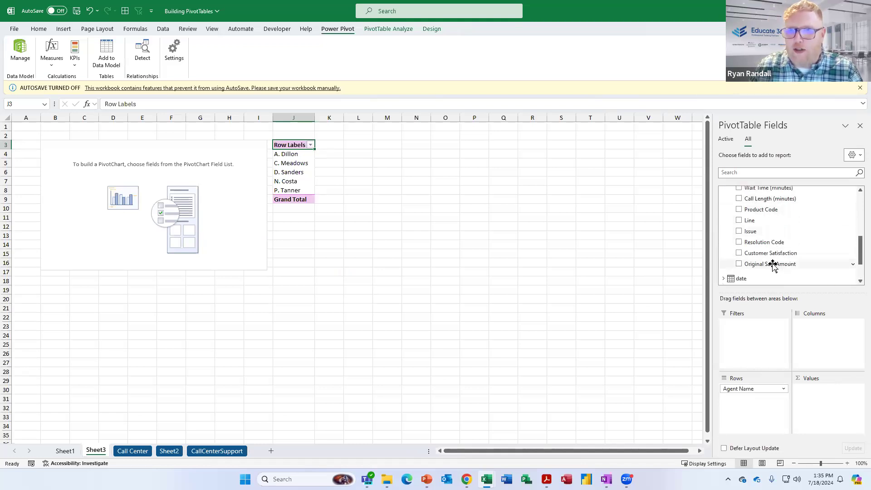
pyautogui.moveTo(769, 267); pyautogui.dragTo(834, 399)
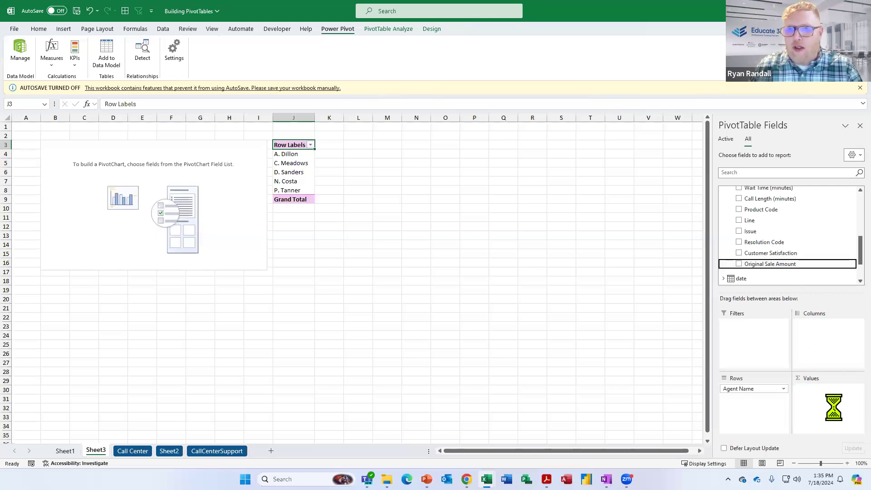
pyautogui.click(352, 167)
pyautogui.moveTo(352, 167); pyautogui.dragTo(356, 175)
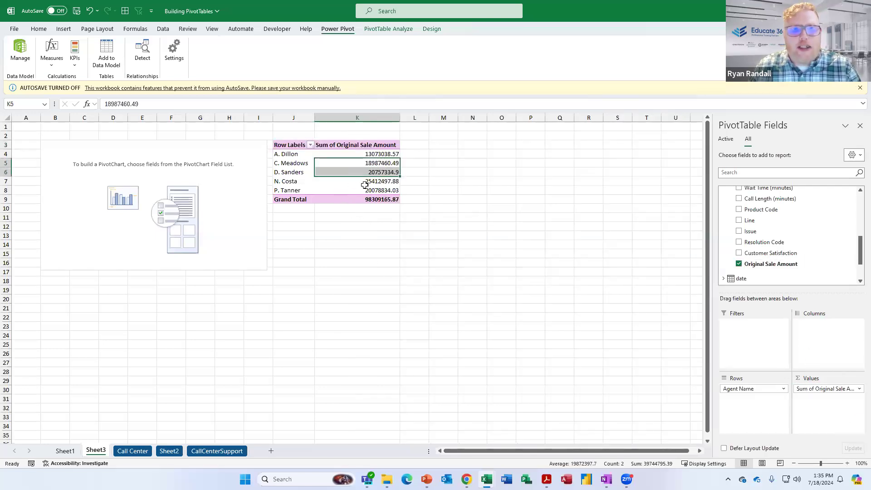
pyautogui.click(300, 155)
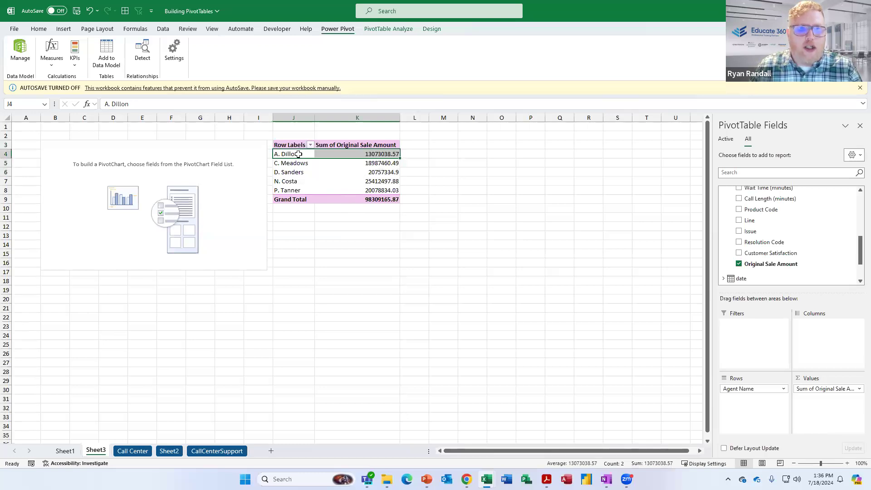
pyautogui.click(298, 154)
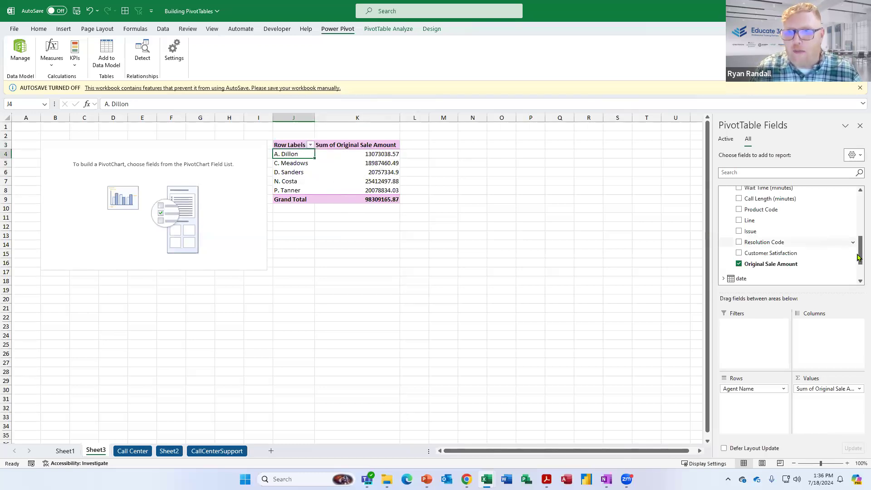
pyautogui.scroll(3, 836, 244)
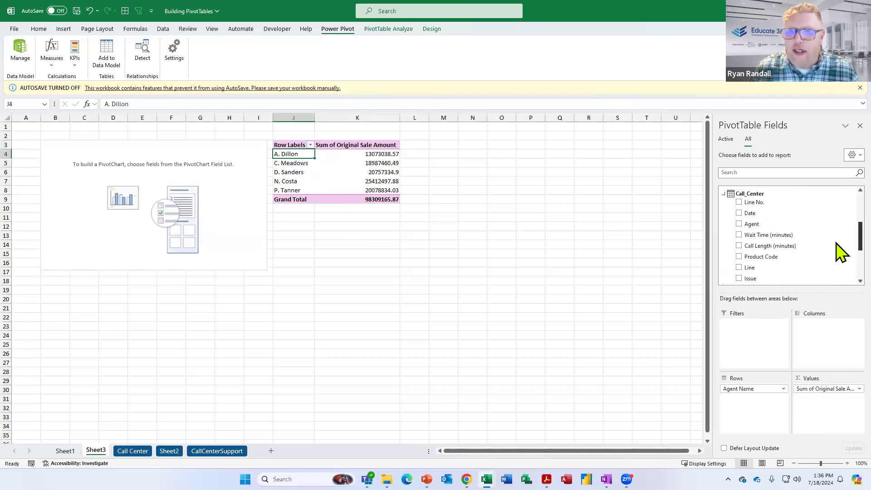
pyautogui.scroll(-3, 839, 254)
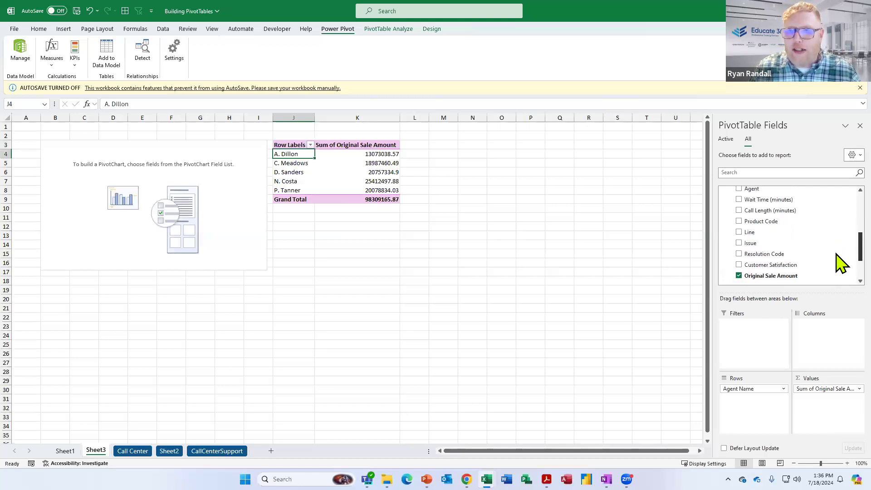
# Step: Spread sales across Issue codes A–F as columns, shown as % of Grand Total
pyautogui.moveTo(748, 245); pyautogui.dragTo(835, 345)
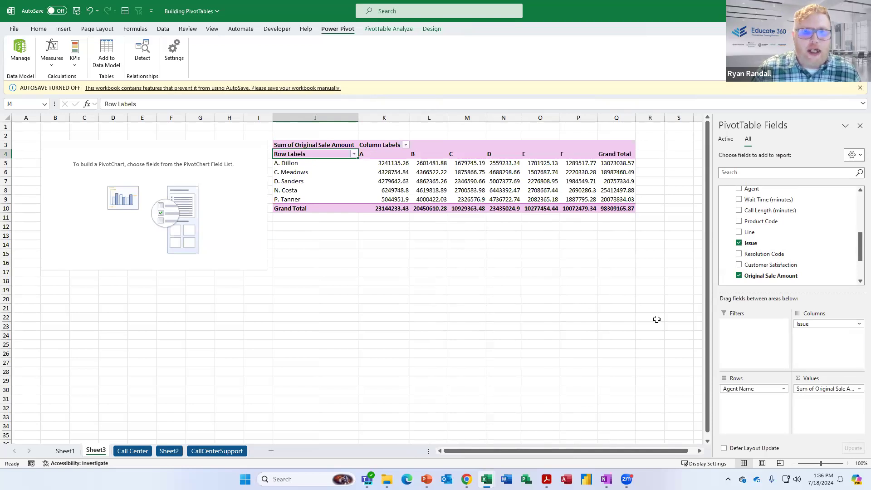
pyautogui.rightClick(589, 166)
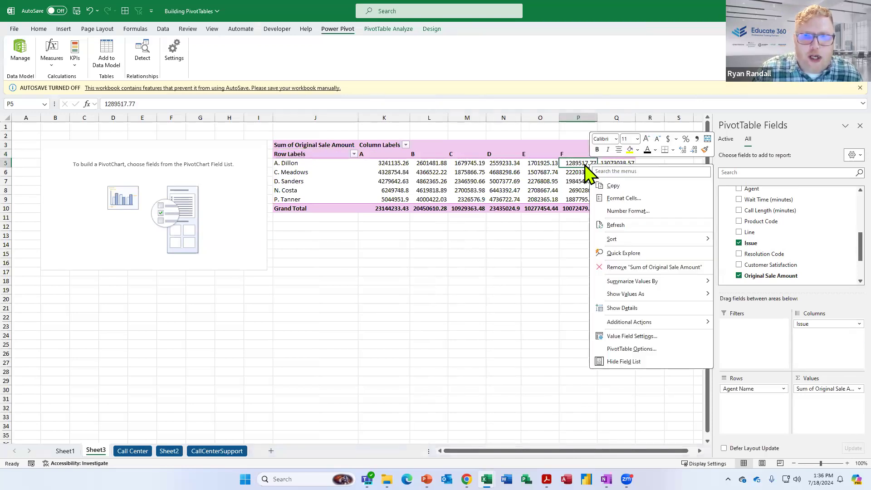
pyautogui.moveTo(664, 294)
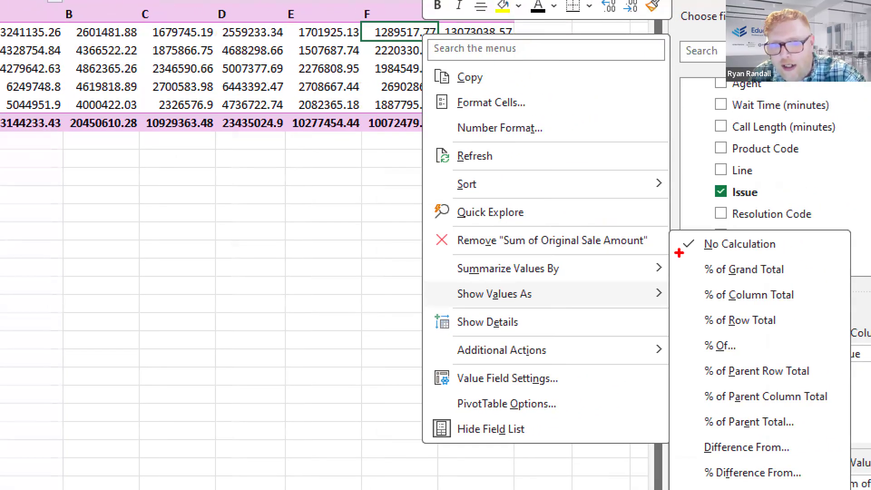
pyautogui.moveTo(679, 253)
pyautogui.mouseDown()
pyautogui.moveTo(808, 290)
pyautogui.moveTo(836, 284)
pyautogui.mouseUp()
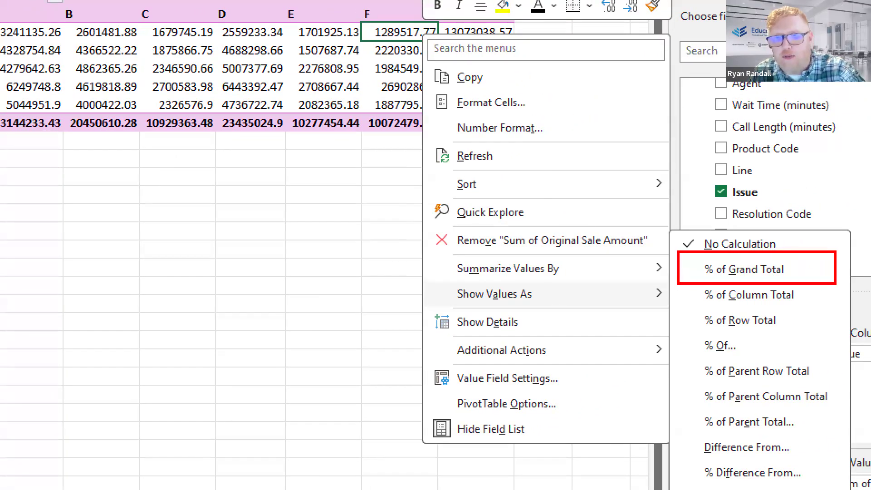
pyautogui.click(400, 35)
pyautogui.rightClick(404, 36)
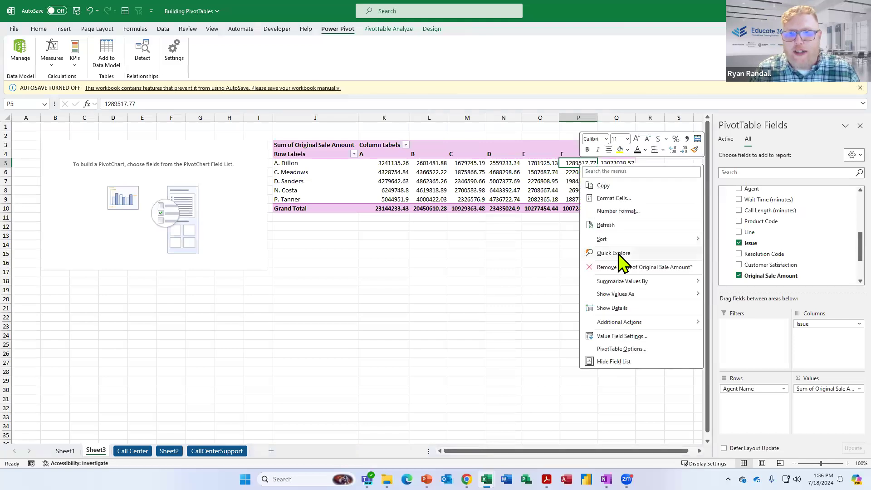
pyautogui.moveTo(680, 282)
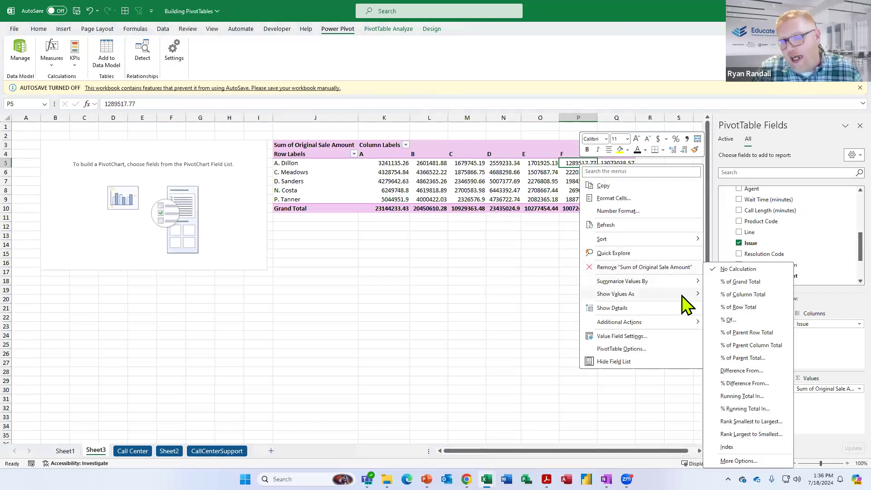
pyautogui.click(739, 281)
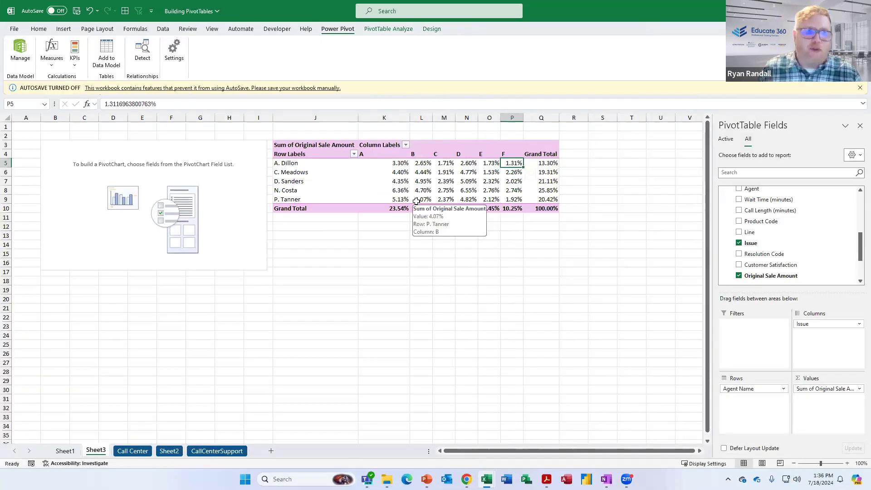
# Step: Select the empty PivotChart and shift it slightly left on the sheet
pyautogui.click(141, 150)
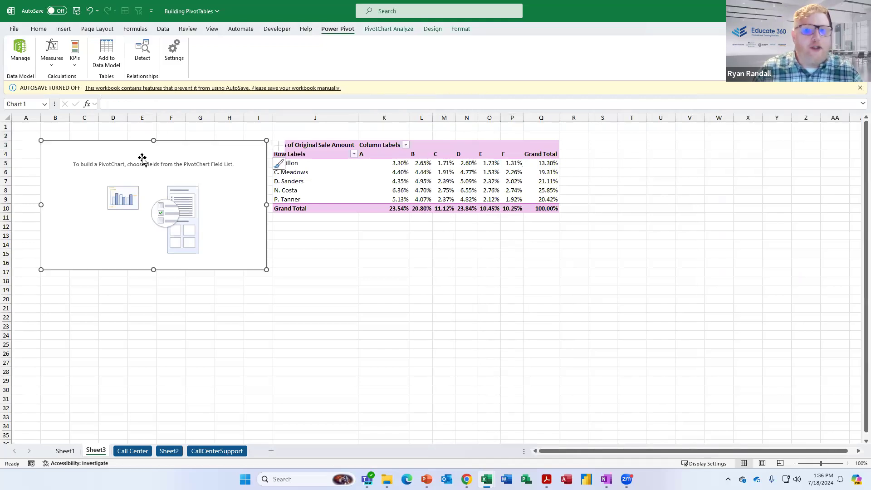
pyautogui.click(431, 246)
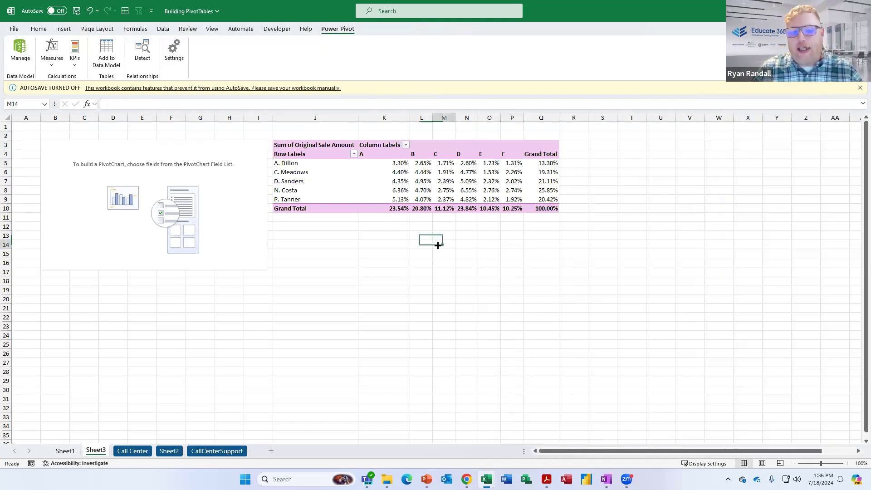
pyautogui.click(93, 187)
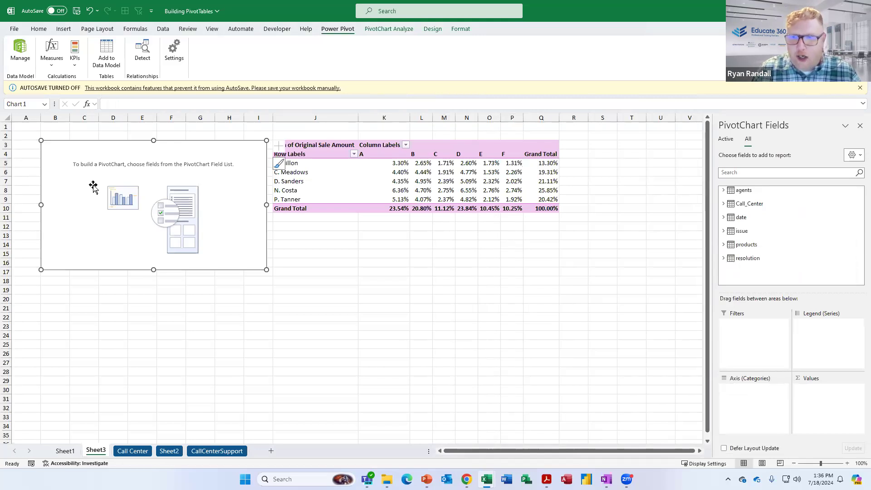
pyautogui.click(112, 165)
pyautogui.moveTo(73, 195)
pyautogui.mouseDown()
pyautogui.moveTo(59, 195)
pyautogui.moveTo(67, 196)
pyautogui.mouseUp()
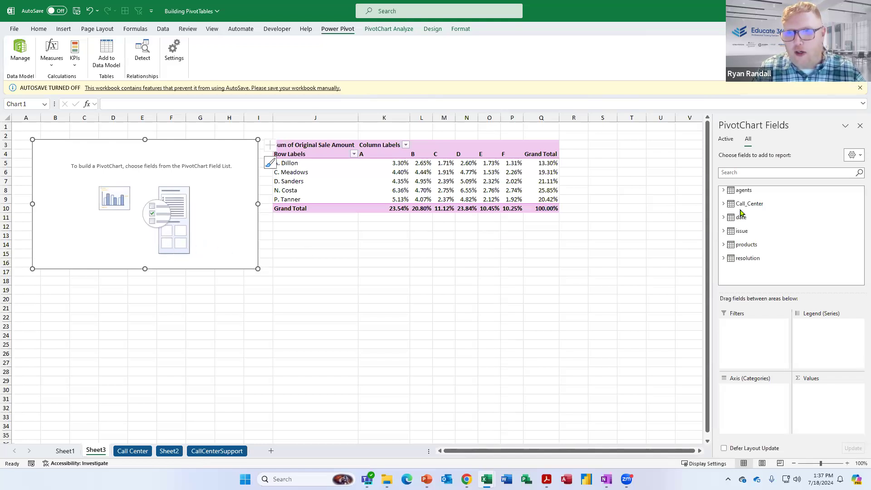
# Step: Chart Sum of Customer Satisfaction with Agent Name as the legend series
pyautogui.click(724, 190)
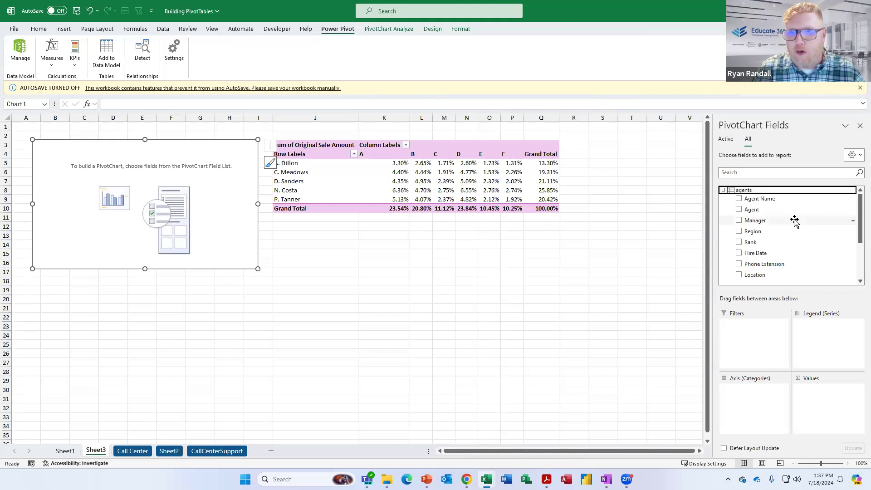
pyautogui.moveTo(830, 289); pyautogui.dragTo(830, 345)
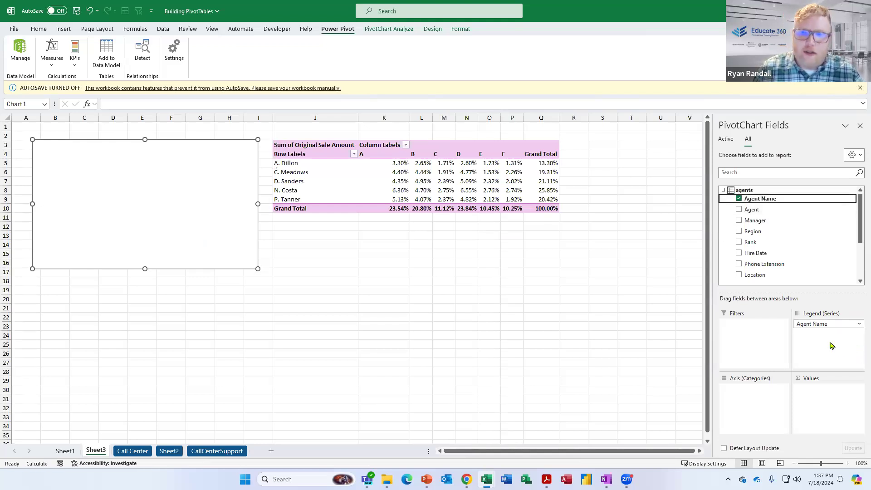
pyautogui.moveTo(858, 237); pyautogui.dragTo(859, 271)
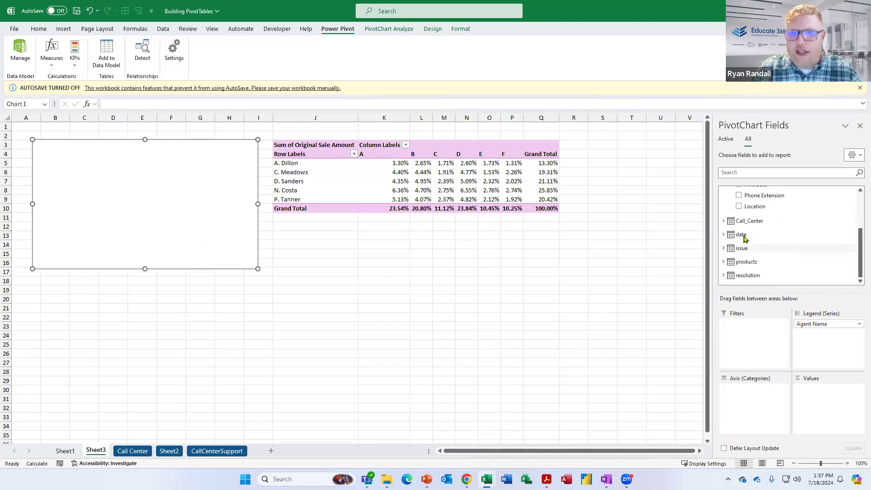
pyautogui.scroll(2, 779, 245)
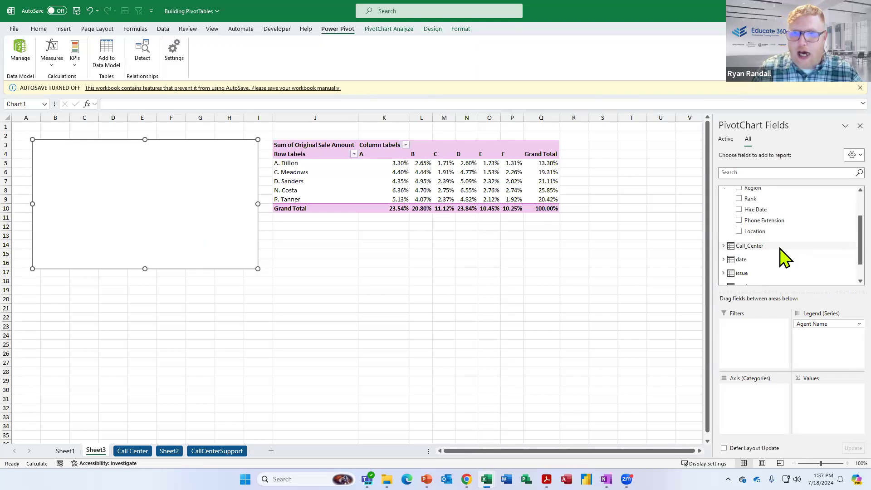
pyautogui.click(748, 245)
pyautogui.scroll(-2, 771, 254)
pyautogui.scroll(1, 766, 266)
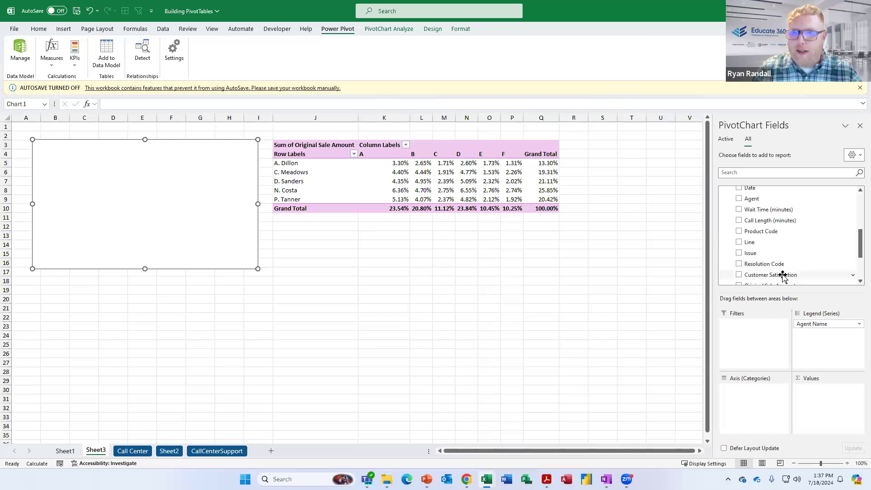
pyautogui.moveTo(781, 274)
pyautogui.mouseDown()
pyautogui.moveTo(811, 305)
pyautogui.moveTo(834, 406)
pyautogui.moveTo(828, 397)
pyautogui.mouseUp()
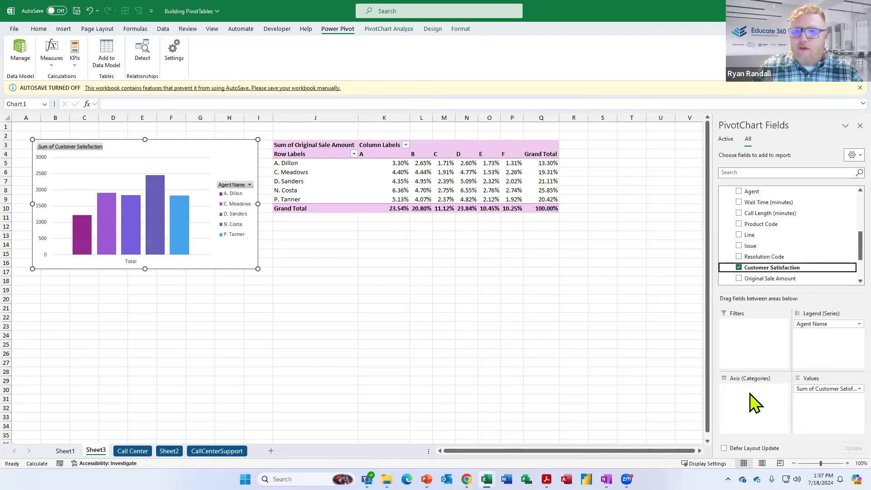
# Step: Add Line as the chart's axis categories, then delete the PivotChart from Sheet3
pyautogui.moveTo(749, 234); pyautogui.dragTo(748, 397)
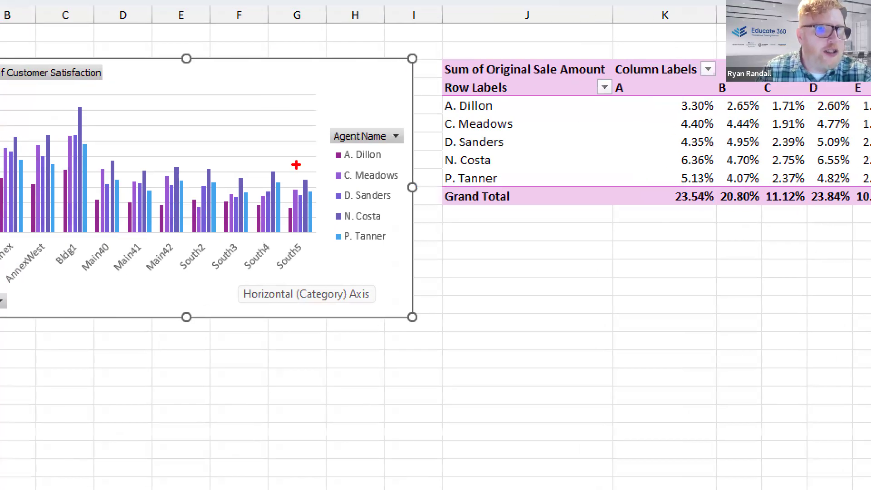
pyautogui.moveTo(213, 179); pyautogui.dragTo(244, 233)
pyautogui.moveTo(386, 245); pyautogui.dragTo(421, 254)
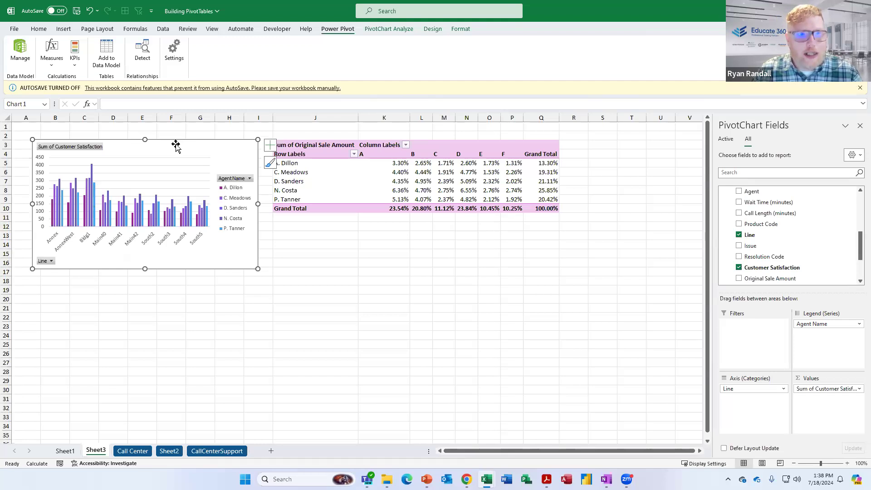
pyautogui.press('Delete')
# Step: Move Issue from Columns to Rows so codes A–F nest under each agent
pyautogui.click(394, 163)
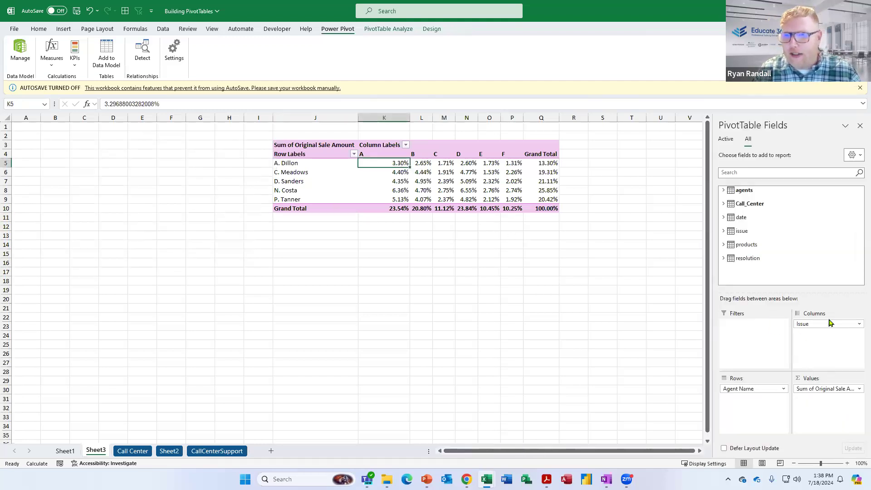
pyautogui.moveTo(827, 324); pyautogui.dragTo(771, 383)
pyautogui.moveTo(756, 408); pyautogui.dragTo(757, 411)
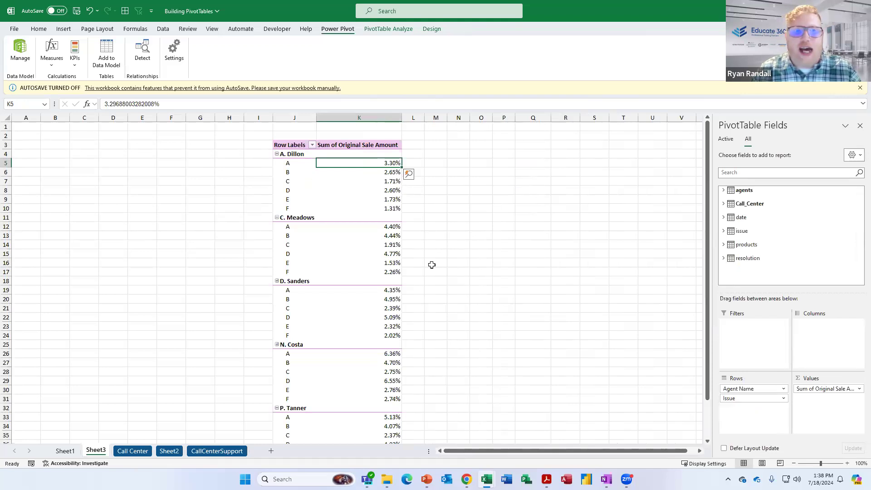
pyautogui.moveTo(281, 142); pyautogui.dragTo(388, 429)
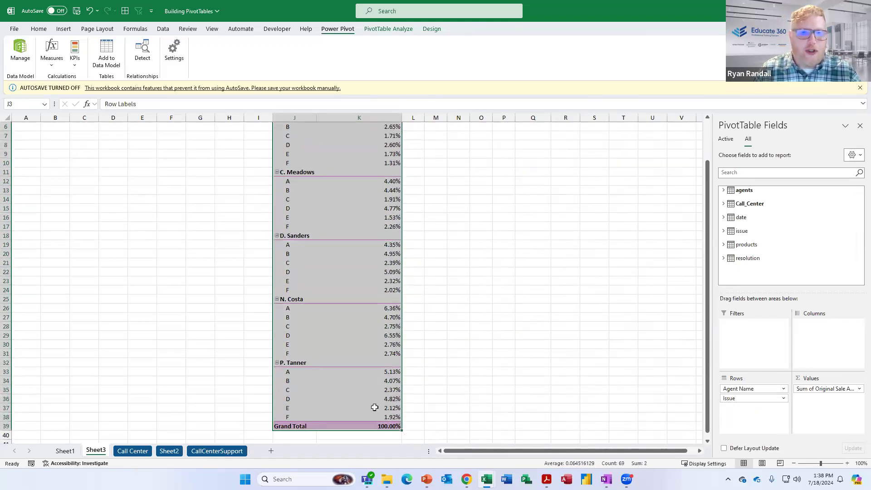
pyautogui.scroll(2, 335, 285)
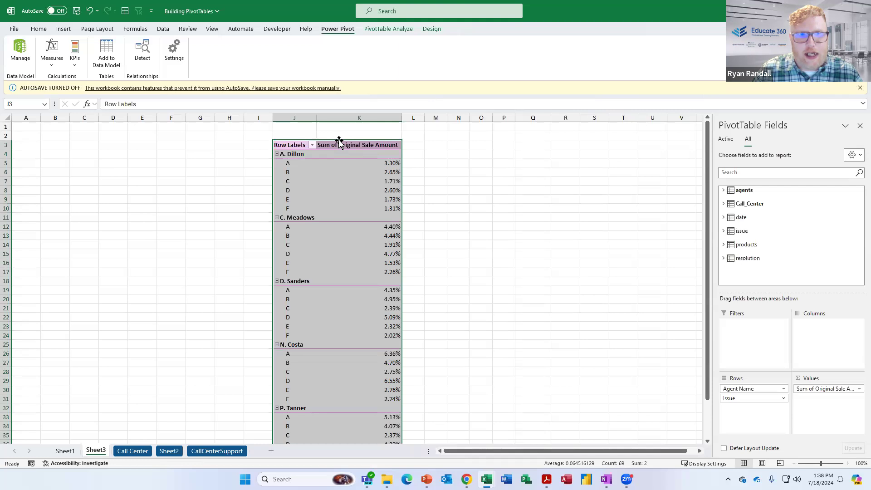
# Step: Move the pivot table to column A, autofit columns A and B, then relocate it to K5
pyautogui.moveTo(338, 142); pyautogui.dragTo(36, 148)
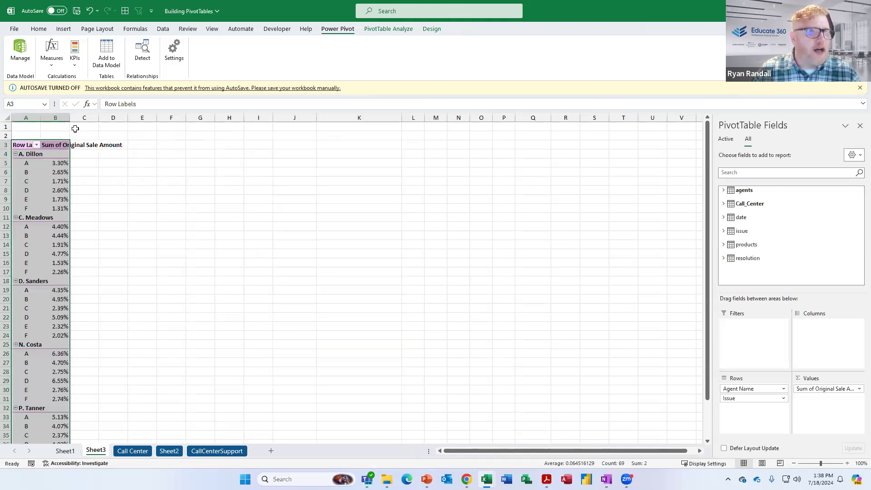
pyautogui.doubleClick(40, 118)
pyautogui.doubleClick(85, 118)
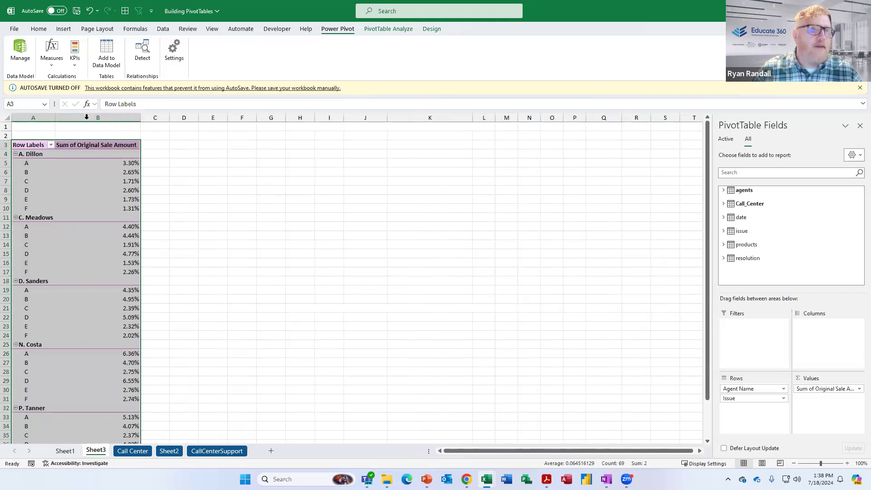
pyautogui.click(29, 145)
pyautogui.moveTo(70, 149); pyautogui.dragTo(474, 445)
pyautogui.scroll(2, 127, 251)
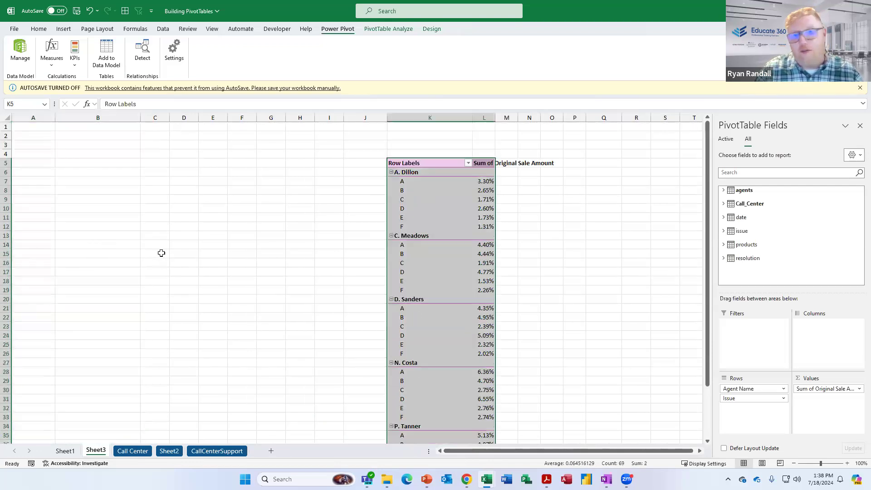